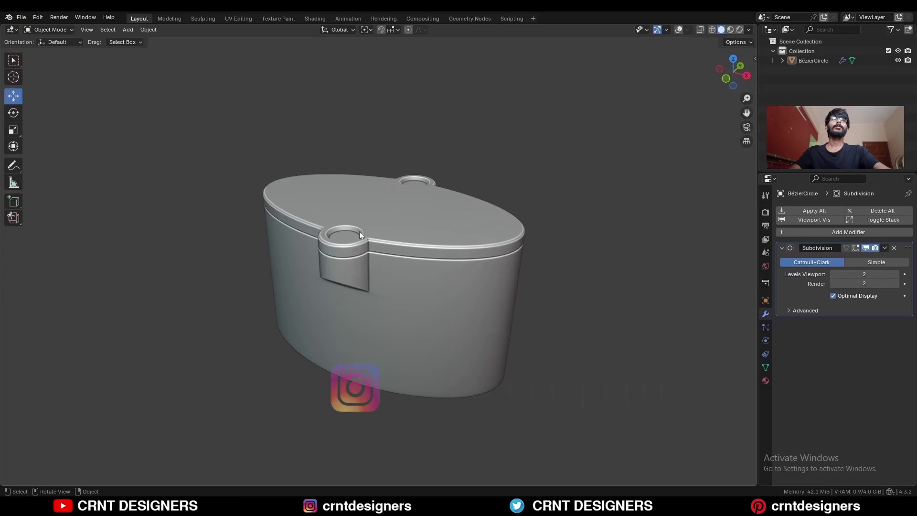
# Delete the finished oval container and show the viewport overlays
pyautogui.moveTo(359, 234); pyautogui.dragTo(525, 234, button='middle')
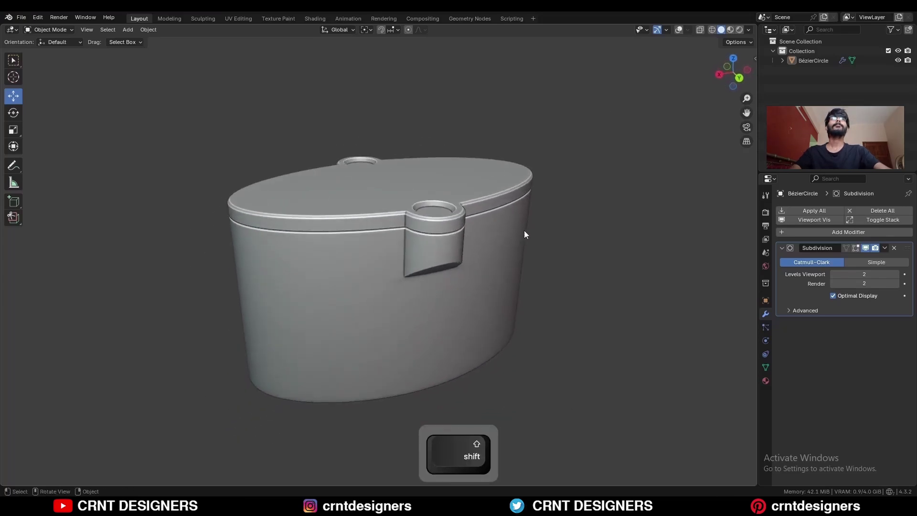
pyautogui.press('x')
pyautogui.click(495, 233)
pyautogui.hotkey('alt', 'shift', 'z')
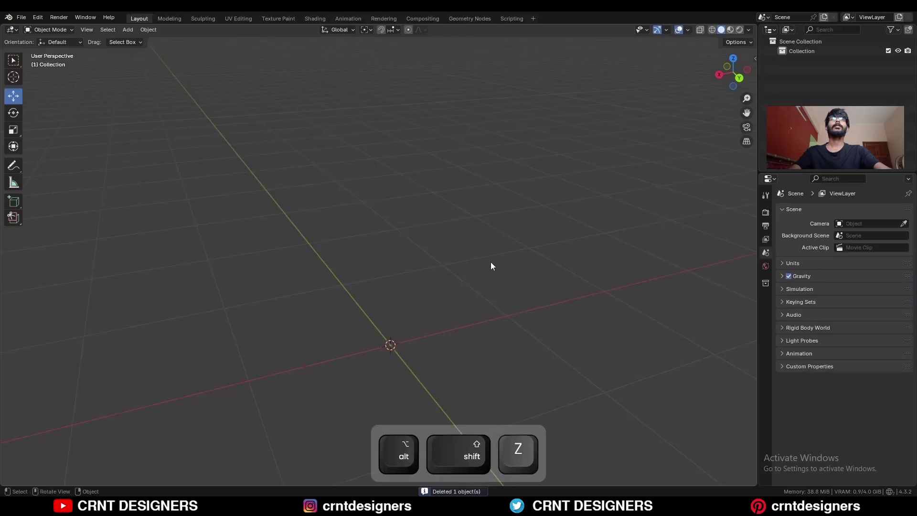
# Add a Bézier circle curve at the world origin and view it from the top
pyautogui.keyDown('shift'); pyautogui.moveTo(491, 263); pyautogui.dragTo(510, 254, button='middle'); pyautogui.keyUp('shift')
pyautogui.hotkey('shift', 'a')
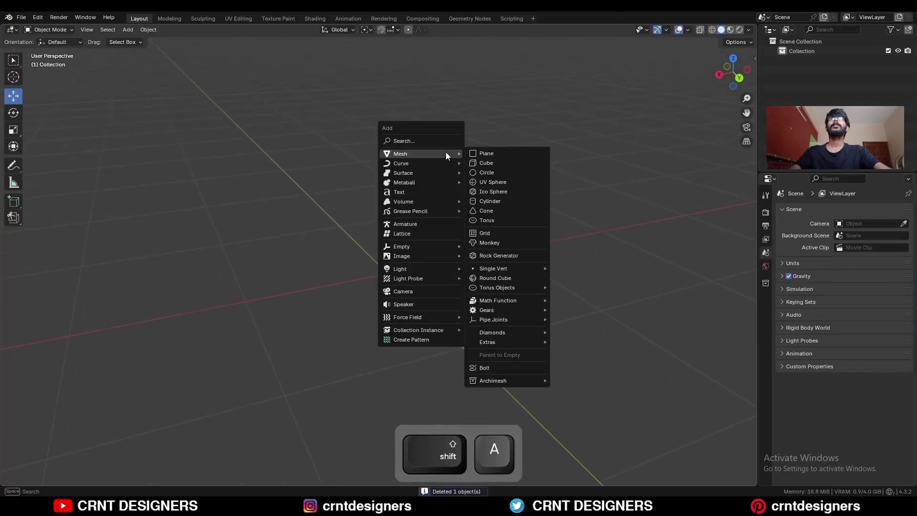
pyautogui.moveTo(437, 163)
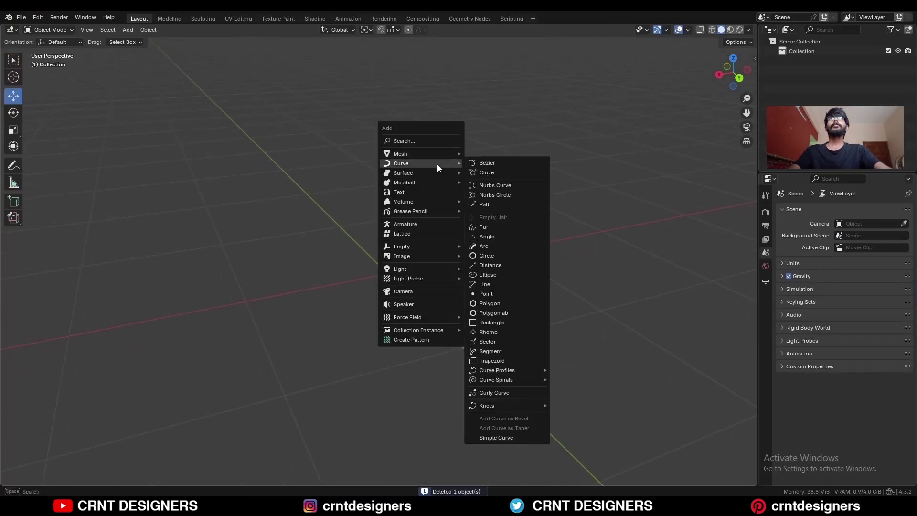
pyautogui.click(487, 173)
pyautogui.press('KP_7')
# Scale the circle's two control points on the Y axis to 0.6 along Y in Edit Mode
pyautogui.press('Tab')
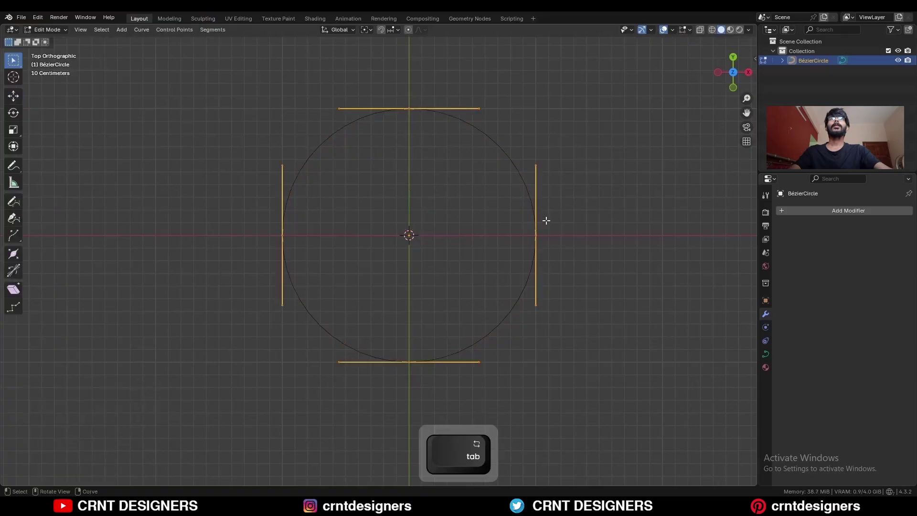
pyautogui.keyDown('shift'); pyautogui.click(440, 335); pyautogui.keyUp('shift')
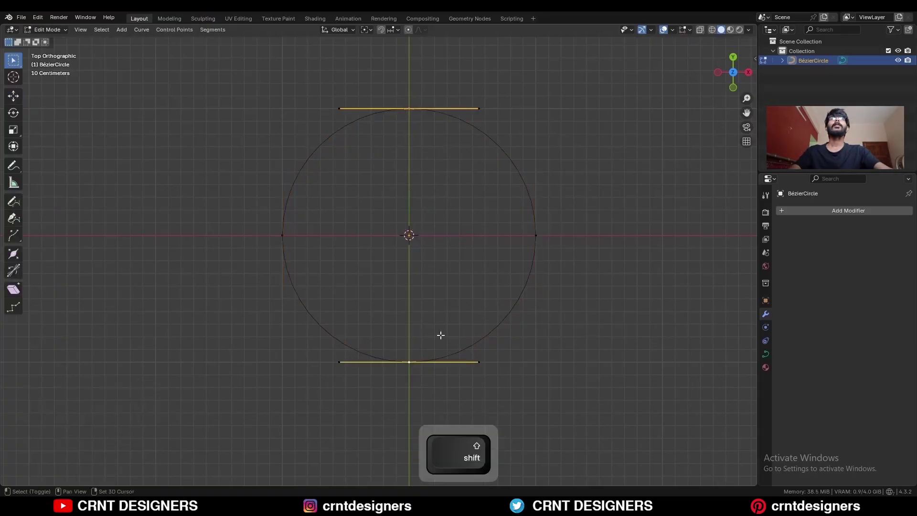
pyautogui.press('s')
pyautogui.press('y')
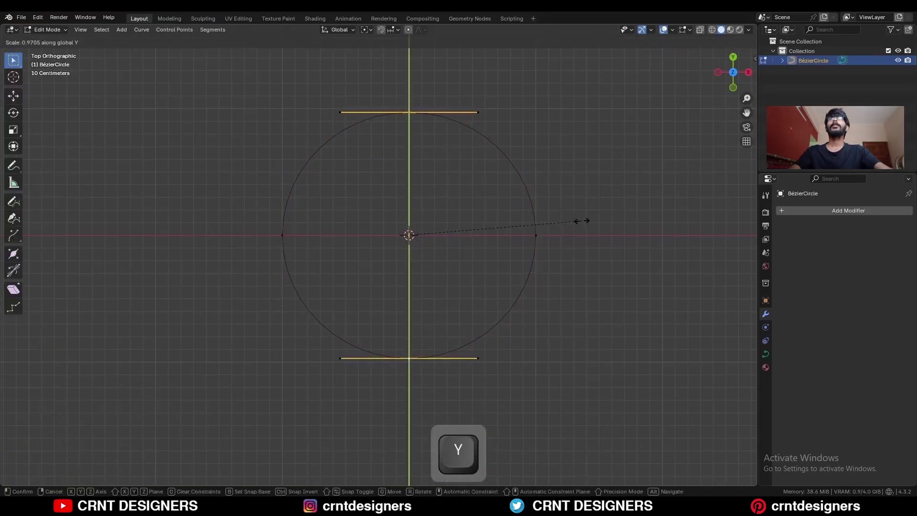
pyautogui.keyDown('ctrl'); pyautogui.click(511, 231); pyautogui.keyUp('ctrl')
pyautogui.scroll(1, 573, 233)
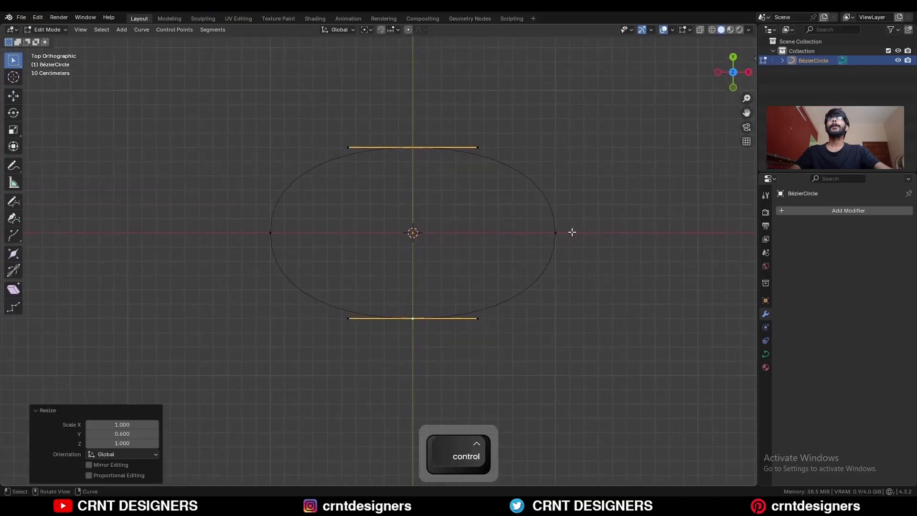
# Scale the handles of the two control points on the X axis to 0.6, using Individual Origins as the pivot
pyautogui.click(557, 233)
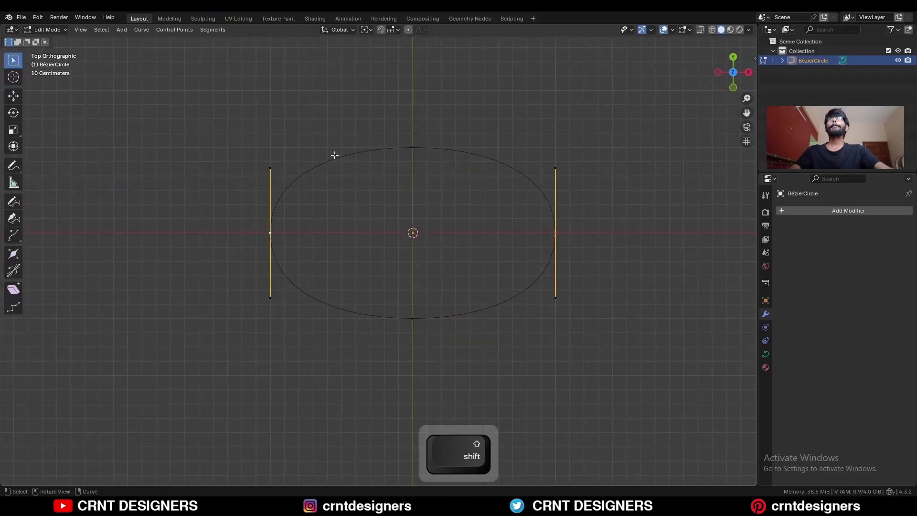
pyautogui.click(367, 29)
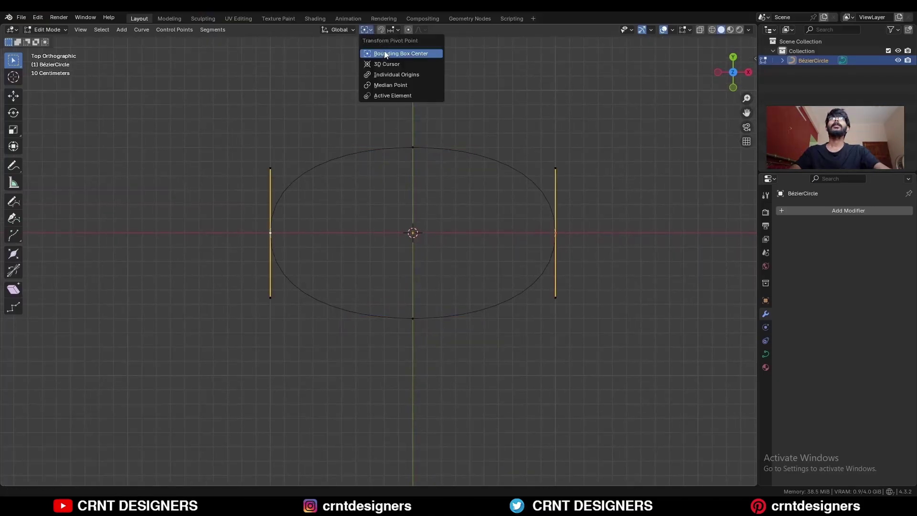
pyautogui.click(389, 75)
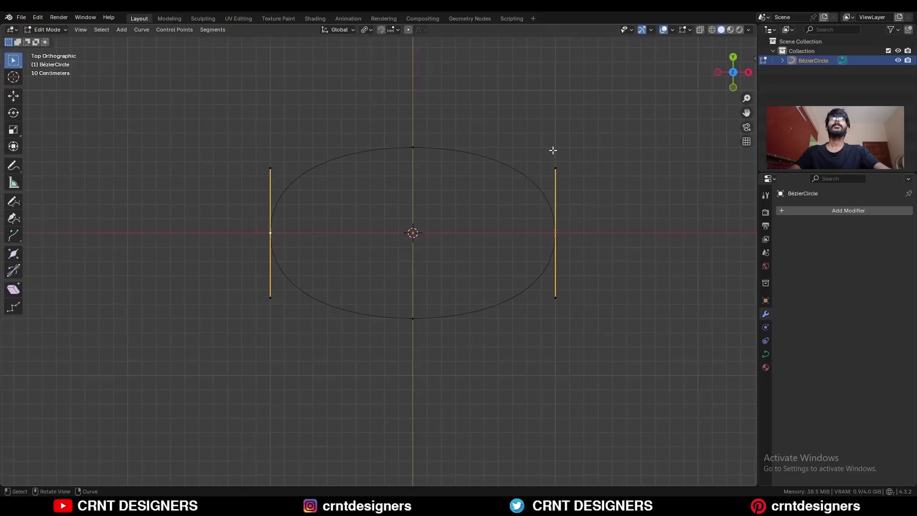
pyautogui.press('s')
pyautogui.keyDown('ctrl'); pyautogui.click(537, 209); pyautogui.keyUp('ctrl')
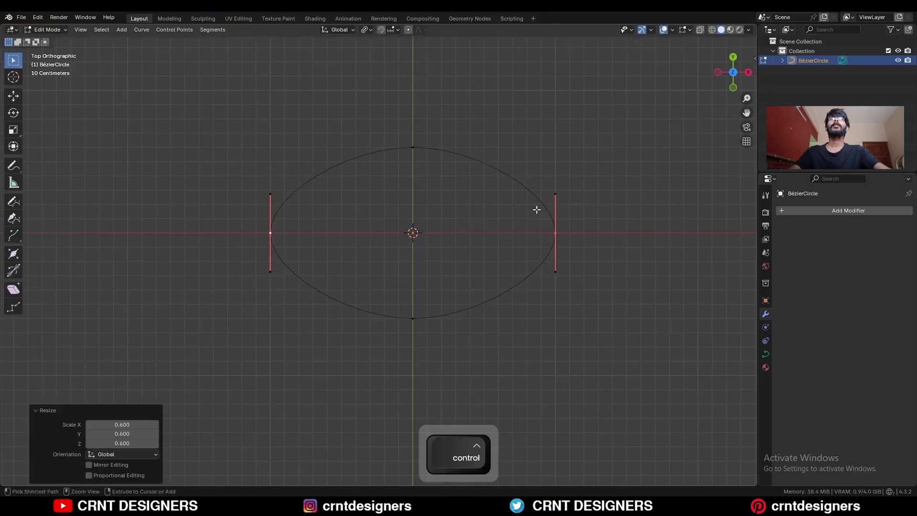
# Scale the two control points on the Y axis to 0.8 about the Bounding Box Center pivot
pyautogui.click(408, 149)
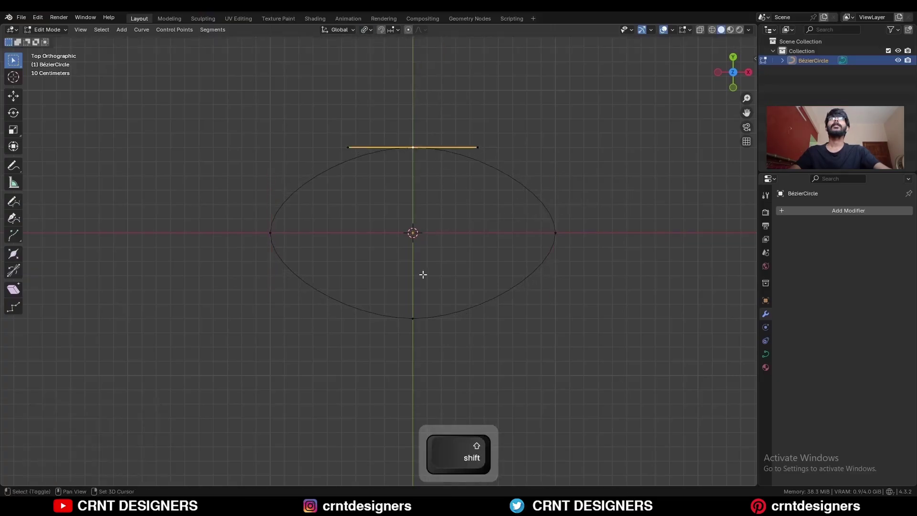
pyautogui.click(369, 30)
pyautogui.click(383, 53)
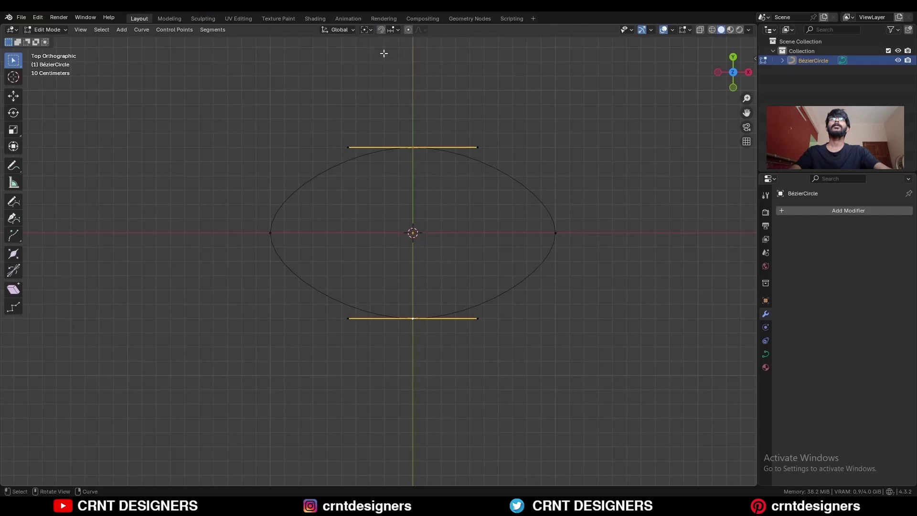
pyautogui.press('s')
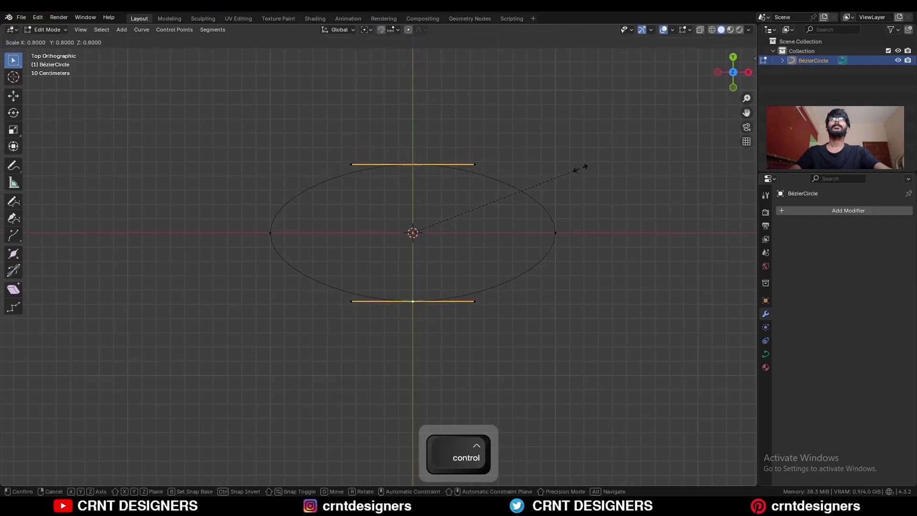
pyautogui.click(580, 168)
pyautogui.scroll(2, 567, 172)
pyautogui.click(612, 142)
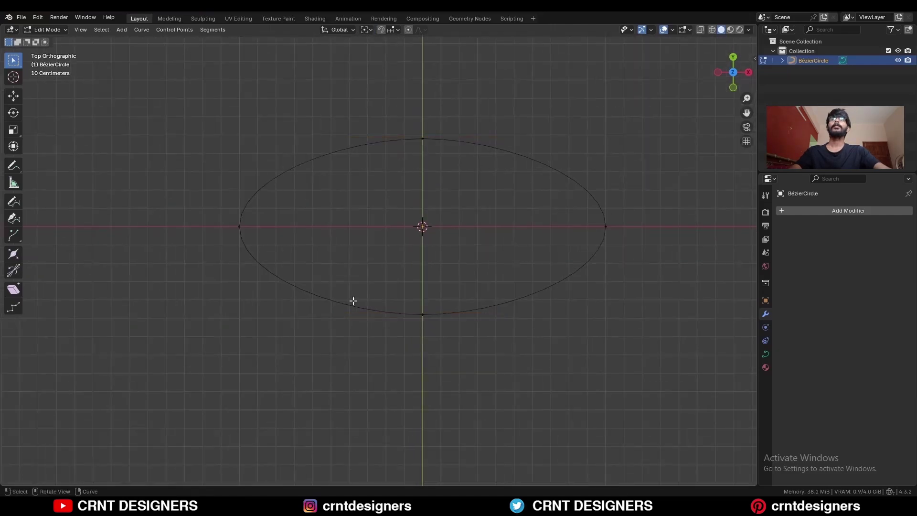
# Convert the ellipse curve to a mesh in Object Mode, with its preview resolution at 12
pyautogui.press('Tab')
pyautogui.moveTo(549, 169); pyautogui.dragTo(534, 249, button='middle')
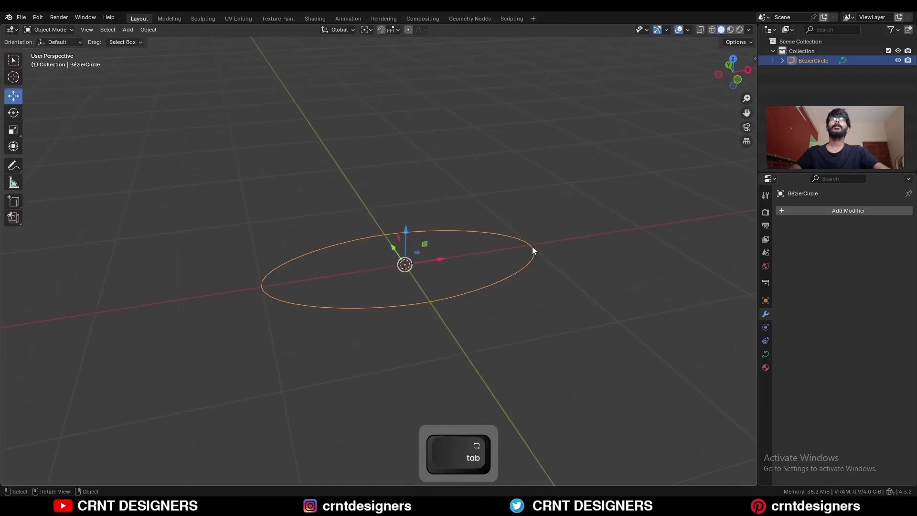
pyautogui.click(766, 354)
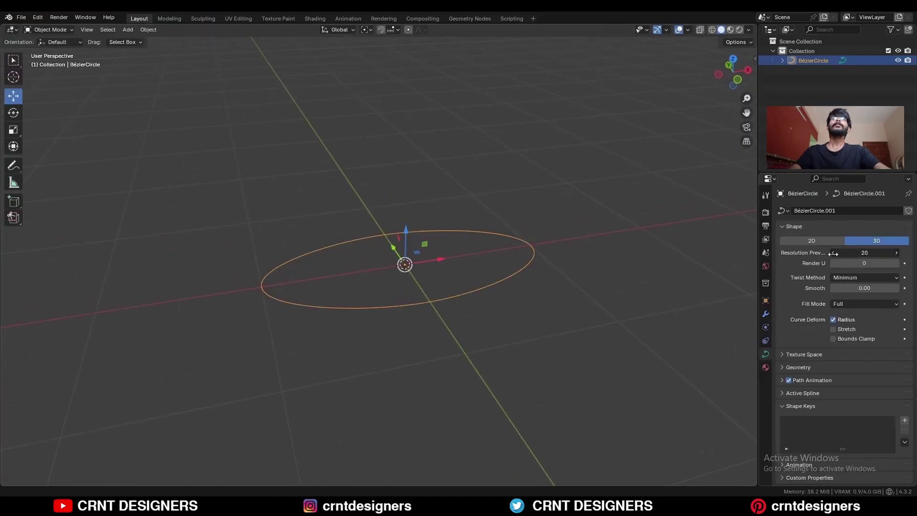
pyautogui.moveTo(569, 258); pyautogui.dragTo(563, 116, button='middle')
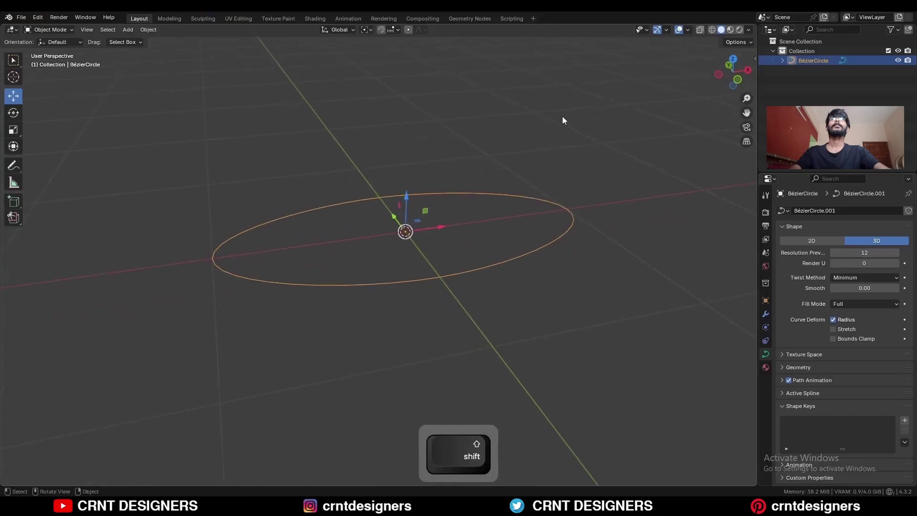
pyautogui.rightClick(554, 116)
pyautogui.moveTo(541, 138)
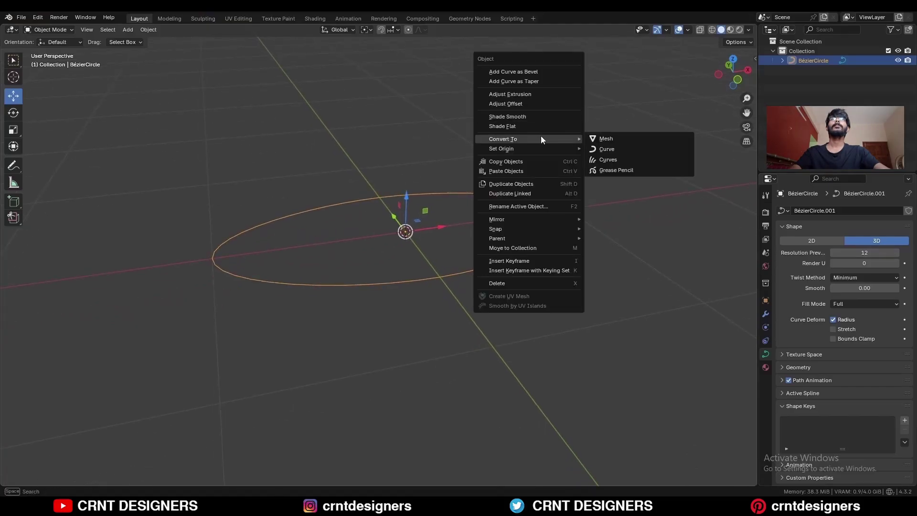
pyautogui.click(601, 138)
# Fill the elliptical outline's vertices with a single face
pyautogui.press('Tab')
pyautogui.moveTo(526, 187); pyautogui.dragTo(529, 201, button='middle')
pyautogui.press('1')
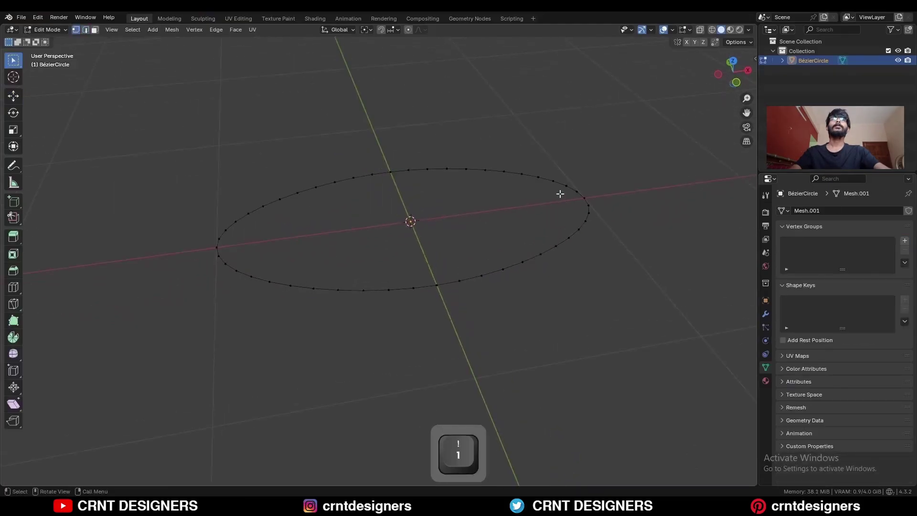
pyautogui.press('f')
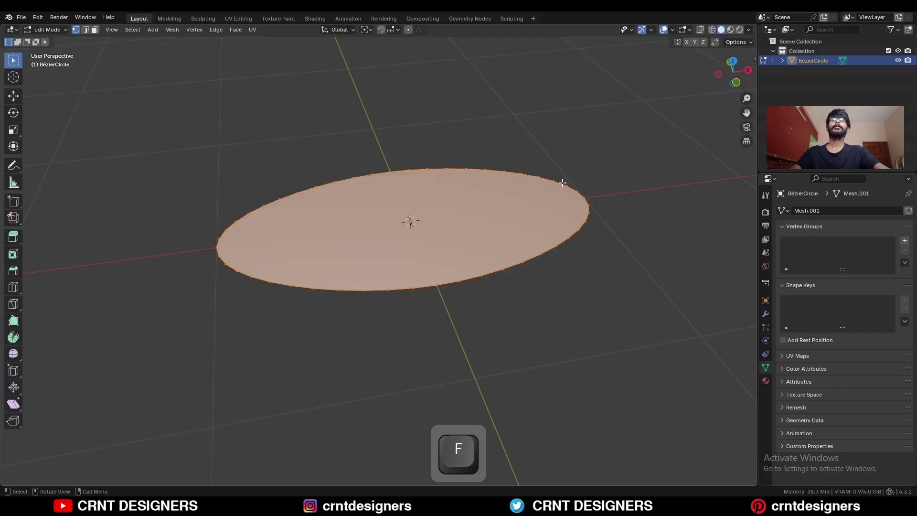
pyautogui.keyDown('ctrl'); pyautogui.moveTo(532, 177); pyautogui.dragTo(538, 198, button='middle'); pyautogui.keyUp('ctrl')
# Extrude the elliptical face 1 m upward in front view, and raise its top face another 0.2 m along Z
pyautogui.click(735, 82)
pyautogui.click(14, 96)
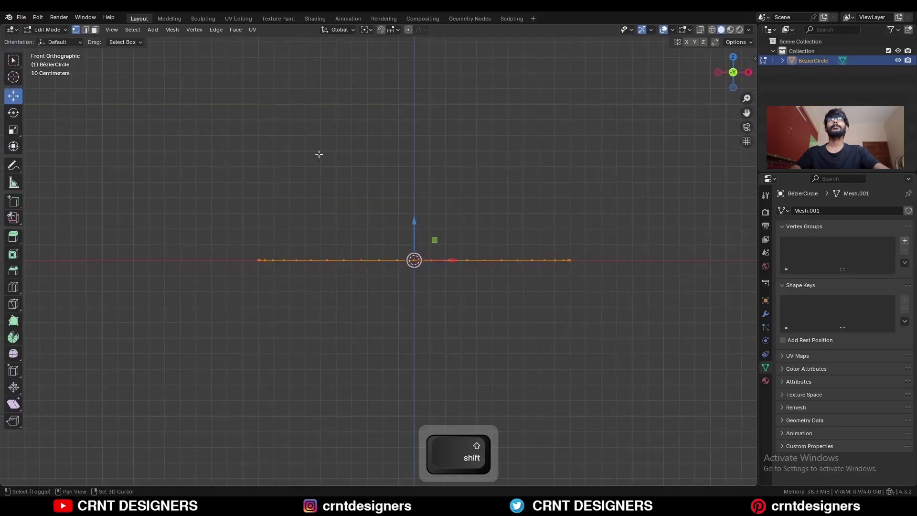
pyautogui.press('e')
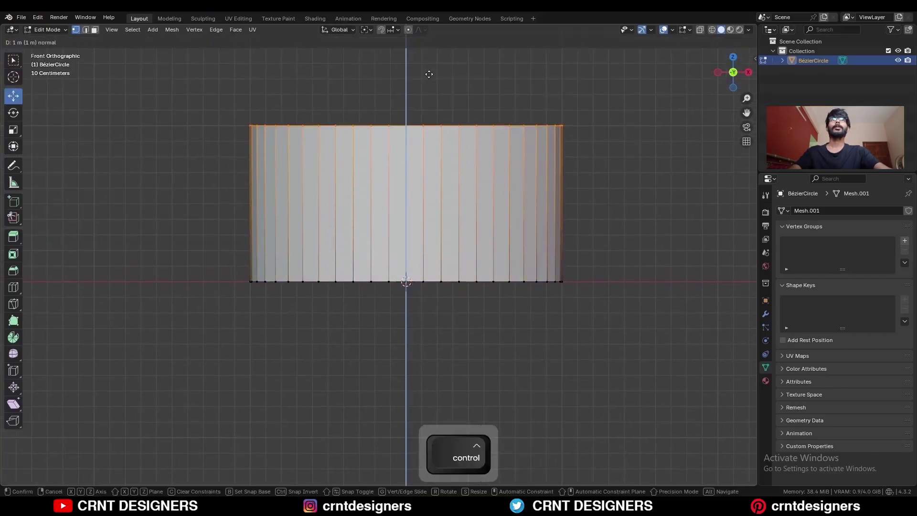
pyautogui.keyDown('ctrl'); pyautogui.click(409, 104); pyautogui.keyUp('ctrl')
pyautogui.keyDown('ctrl'); pyautogui.moveTo(407, 95); pyautogui.dragTo(409, 63); pyautogui.keyUp('ctrl')
pyautogui.keyDown('ctrl'); pyautogui.moveTo(466, 155); pyautogui.dragTo(454, 219, button='middle'); pyautogui.keyUp('ctrl')
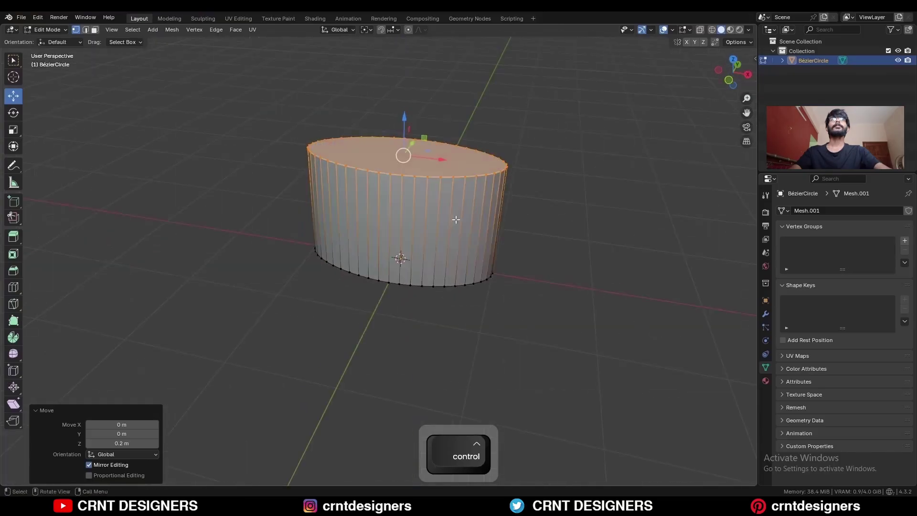
pyautogui.keyDown('shift'); pyautogui.moveTo(465, 184); pyautogui.dragTo(431, 221, button='middle'); pyautogui.keyUp('shift')
# Return to Object Mode and apply the scale of the oval body
pyautogui.press('Tab')
pyautogui.hotkey('ctrl', 'a')
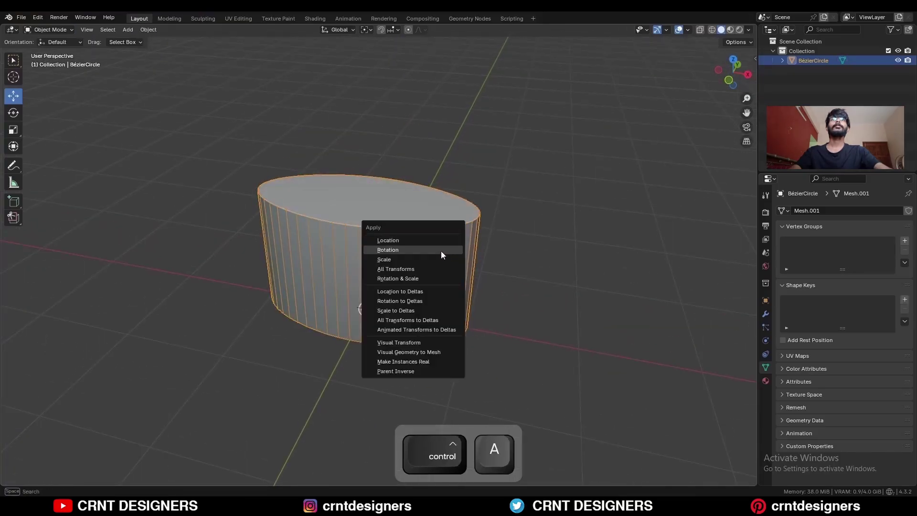
pyautogui.click(439, 260)
pyautogui.moveTo(459, 239); pyautogui.dragTo(496, 240, button='middle')
pyautogui.keyDown('shift'); pyautogui.moveTo(480, 247); pyautogui.dragTo(486, 245, button='middle'); pyautogui.keyUp('shift')
pyautogui.scroll(1, 454, 218)
# Add a cylinder mesh with 16 vertices
pyautogui.press('Tab')
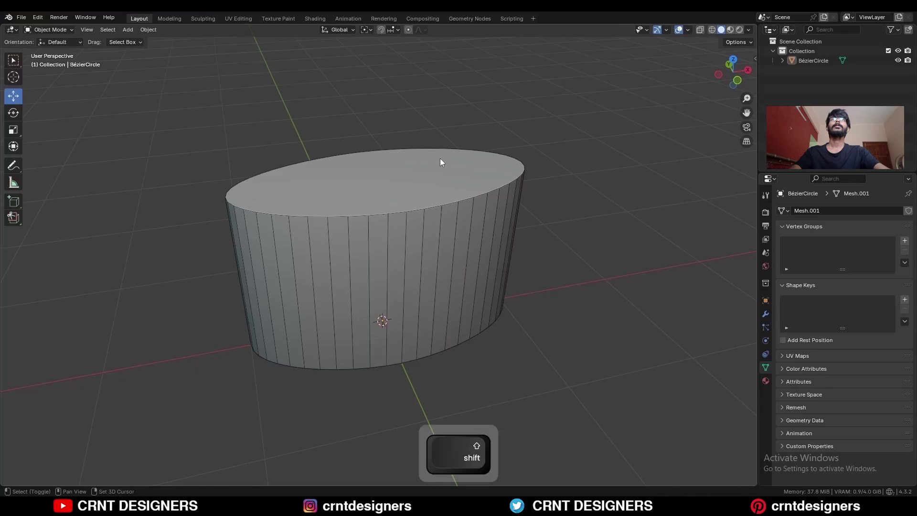
pyautogui.hotkey('shift', 'a')
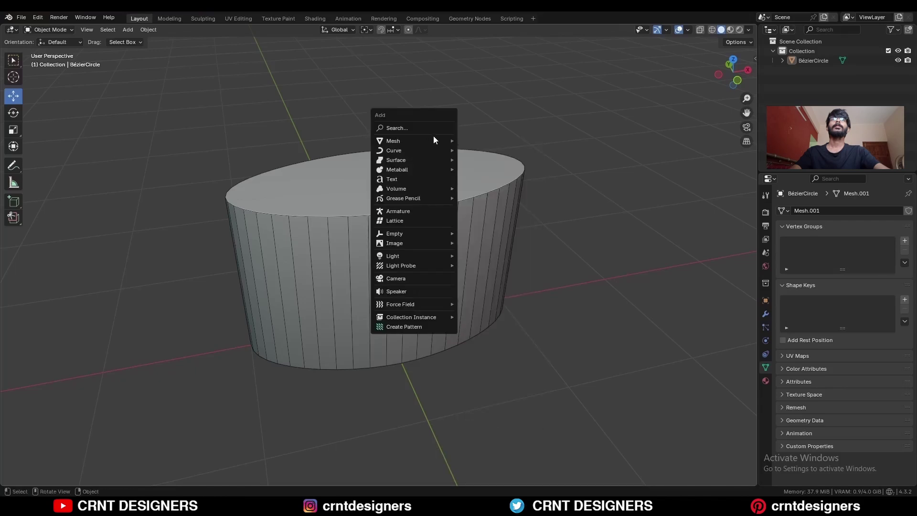
pyautogui.moveTo(438, 140)
pyautogui.click(484, 189)
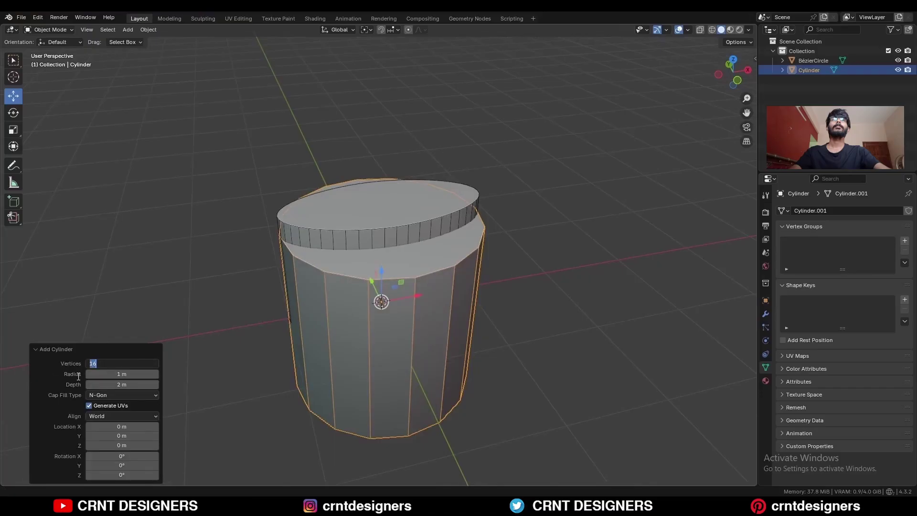
# Scale the cylinder to 0.4 and raise it about 0.95 m along Z in front view
pyautogui.press('KP_1')
pyautogui.press('s')
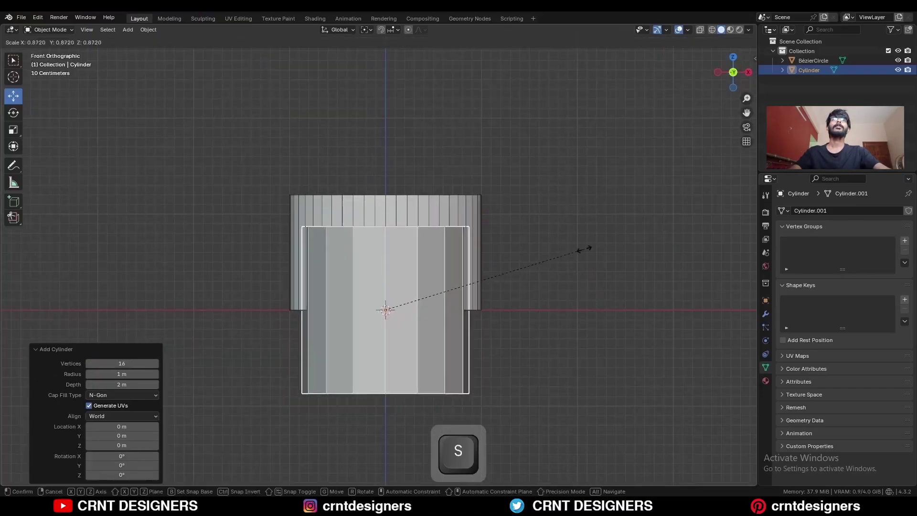
pyautogui.press('ctrl')
pyautogui.click(477, 289)
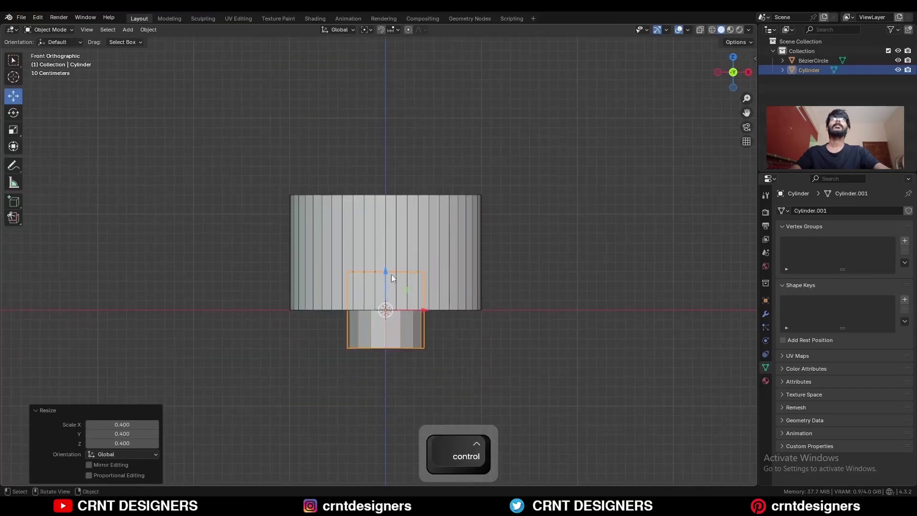
pyautogui.moveTo(387, 272); pyautogui.dragTo(386, 181)
# Move the cylinder about -0.48 m along Y to the oval's edge in top view
pyautogui.moveTo(449, 209); pyautogui.dragTo(451, 82, button='middle')
pyautogui.click(733, 63)
pyautogui.scroll(5, 399, 251)
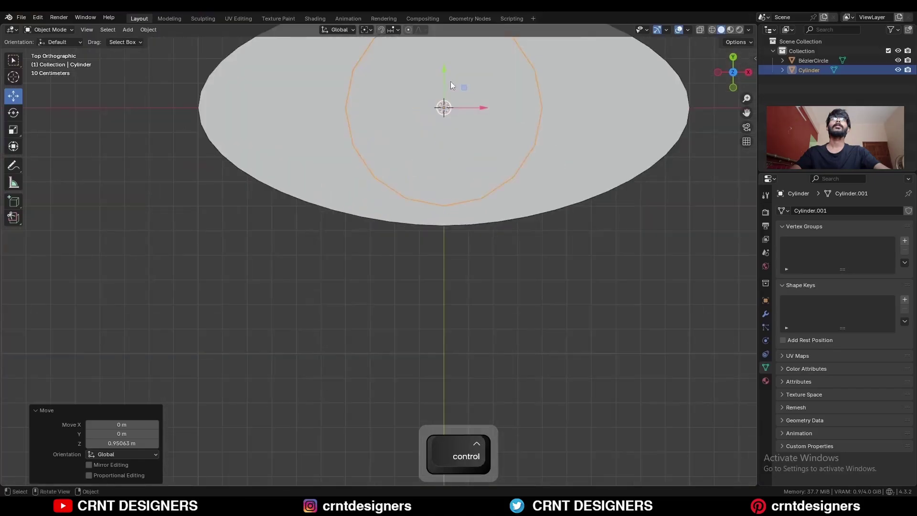
pyautogui.moveTo(446, 73); pyautogui.dragTo(451, 191)
# Scale the cylinder down to about 0.6 in X-ray display
pyautogui.hotkey('alt', 'z')
pyautogui.keyDown('shift'); pyautogui.moveTo(567, 201); pyautogui.dragTo(551, 232, button='middle'); pyautogui.keyUp('shift')
pyautogui.press('s')
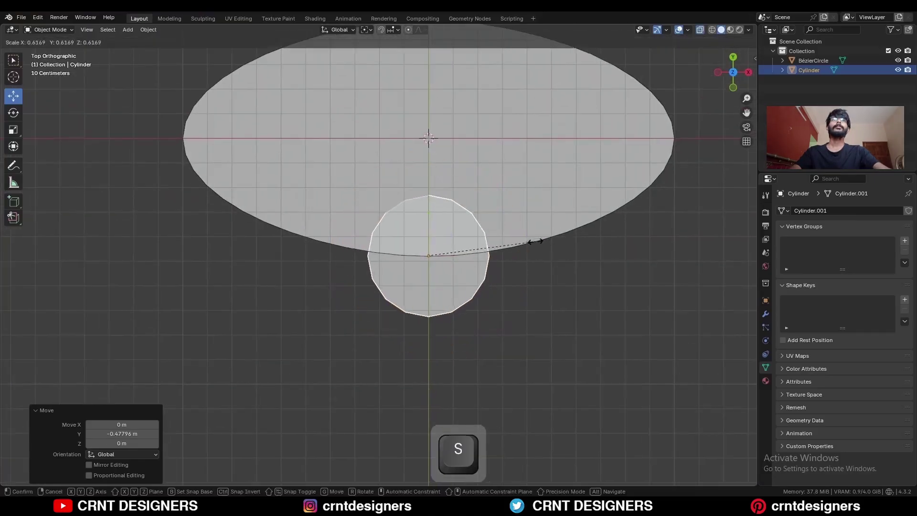
pyautogui.click(531, 243)
pyautogui.moveTo(509, 277); pyautogui.dragTo(518, 227, button='middle')
# Turn off X-ray display and raise the cylinder slightly so its top protrudes above the oval body
pyautogui.hotkey('alt', 'z')
pyautogui.moveTo(443, 225); pyautogui.dragTo(446, 223)
pyautogui.scroll(2, 518, 206)
pyautogui.moveTo(502, 197); pyautogui.dragTo(440, 210, button='middle')
pyautogui.keyDown('ctrl'); pyautogui.moveTo(444, 225); pyautogui.dragTo(446, 214, button='middle'); pyautogui.keyUp('ctrl')
pyautogui.moveTo(369, 219); pyautogui.dragTo(372, 197)
# Check the cylinder's scale at 1.0 and nudge the cylinder about 0.004 m along Y toward the oval body
pyautogui.moveTo(428, 193); pyautogui.dragTo(449, 172, button='middle')
pyautogui.press('s')
pyautogui.click(503, 189)
pyautogui.moveTo(503, 197); pyautogui.dragTo(492, 226, button='middle')
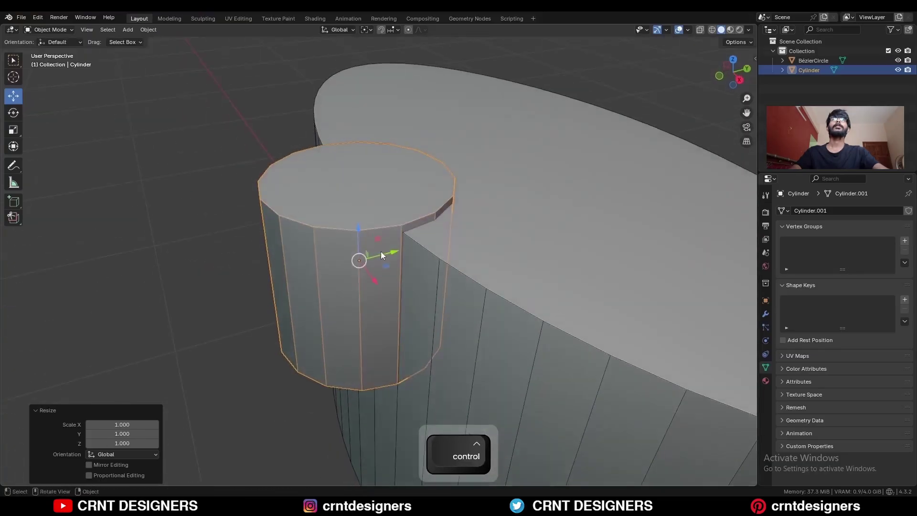
pyautogui.moveTo(382, 255); pyautogui.dragTo(420, 245)
pyautogui.moveTo(420, 244); pyautogui.dragTo(462, 225, button='middle')
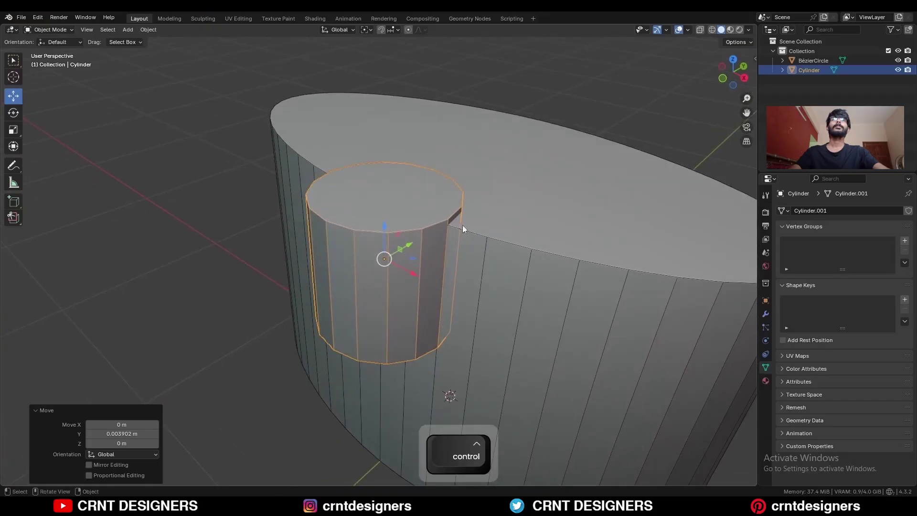
# Union the cylinder with the oval body using a Boolean operation and apply the modifier
pyautogui.keyDown('shift'); pyautogui.click(490, 220); pyautogui.keyUp('shift')
pyautogui.keyDown('shift'); pyautogui.moveTo(506, 205); pyautogui.dragTo(479, 219, button='middle'); pyautogui.keyUp('shift')
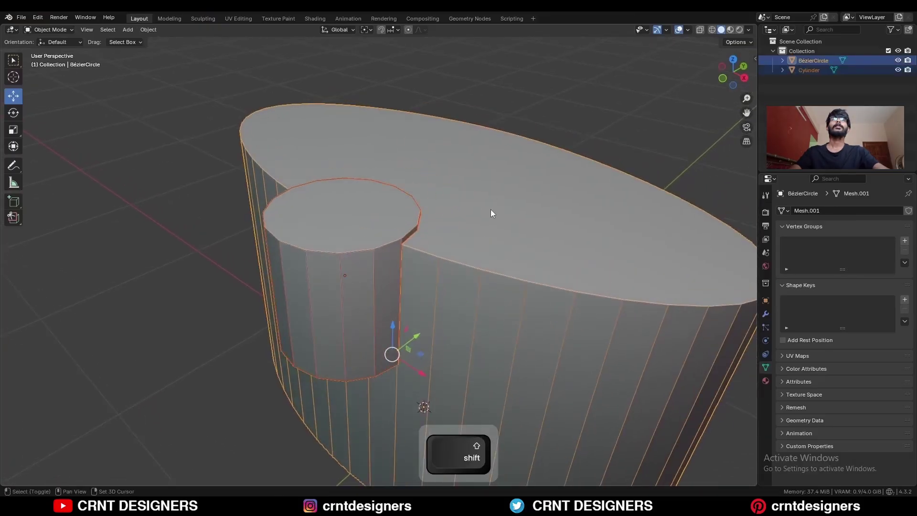
pyautogui.hotkey('shift', 'q')
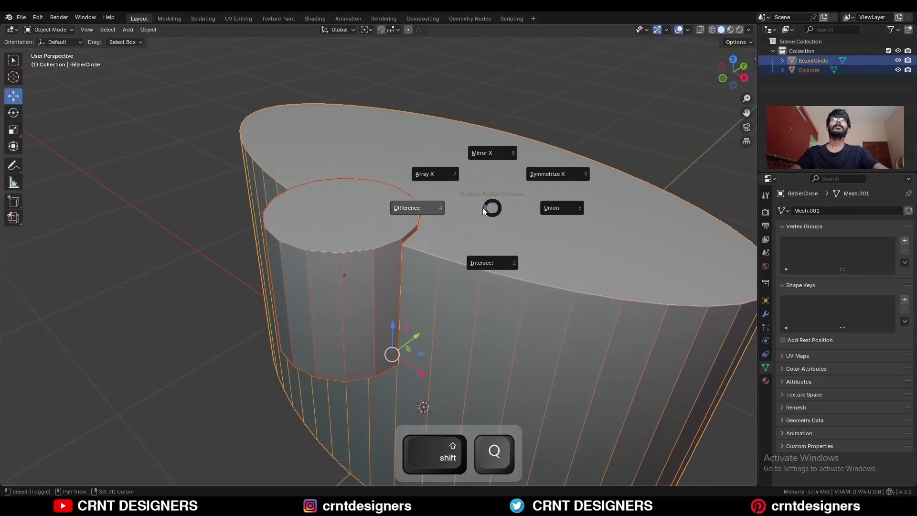
pyautogui.click(559, 209)
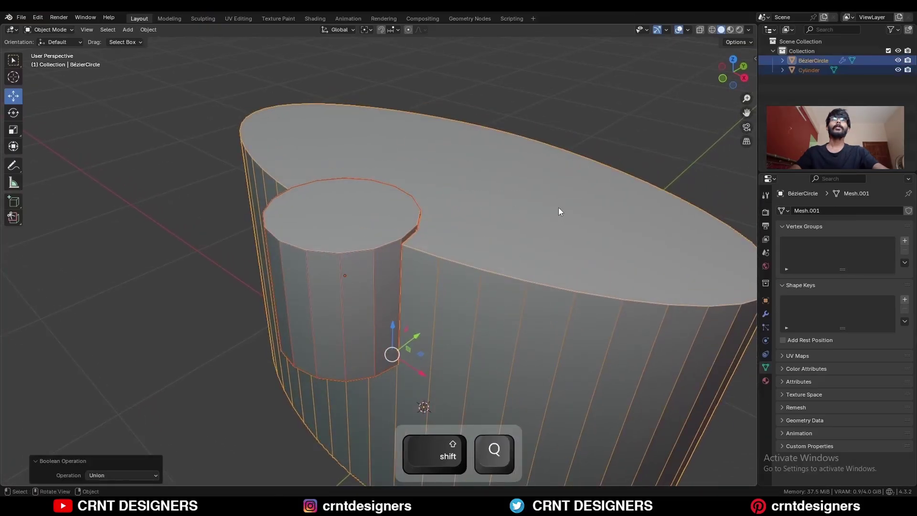
pyautogui.click(766, 314)
pyautogui.click(885, 248)
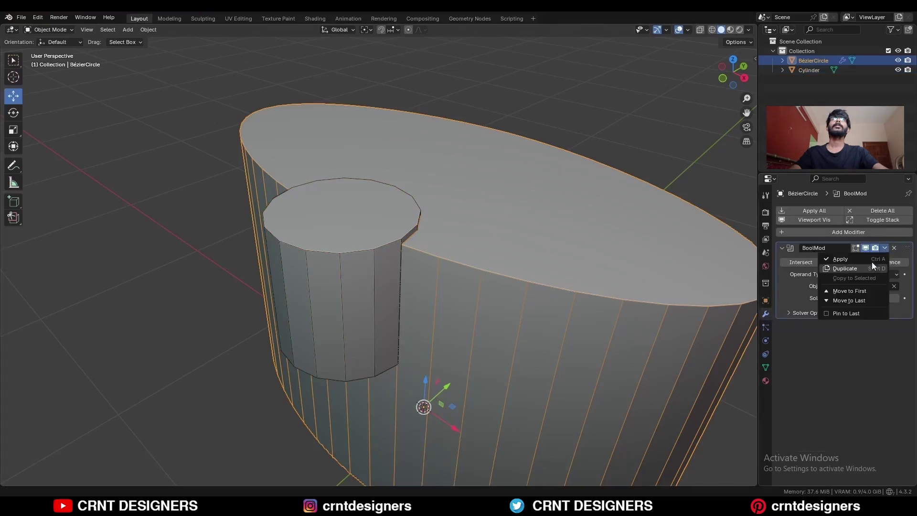
pyautogui.click(874, 260)
# Delete the leftover separate cylinder object
pyautogui.click(377, 249)
pyautogui.press('x')
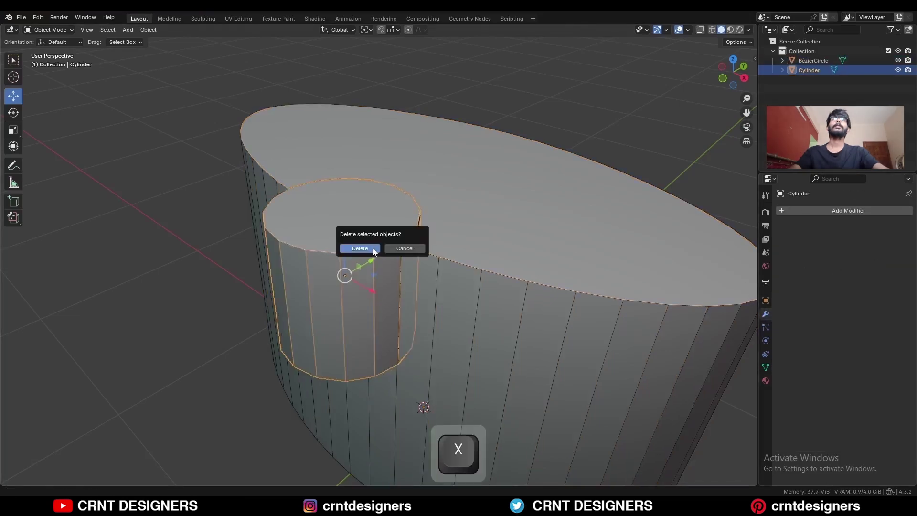
pyautogui.click(373, 249)
pyautogui.scroll(-2, 411, 255)
pyautogui.moveTo(411, 255)
pyautogui.mouseDown(button='middle')
pyautogui.moveTo(393, 239)
pyautogui.moveTo(427, 252)
pyautogui.mouseUp(button='middle')
pyautogui.scroll(4, 473, 234)
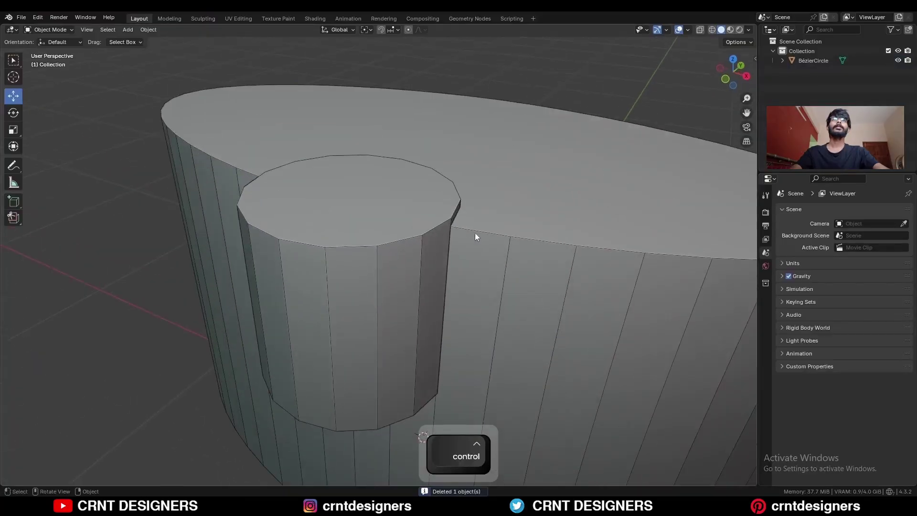
# In the body's edit mode and right view, knife-cut the lug's side faces horizontally along Y at the oval's top level
pyautogui.click(475, 233)
pyautogui.click(726, 79)
pyautogui.moveTo(543, 167)
pyautogui.keyDown('ctrl'); pyautogui.mouseDown(button='middle')
pyautogui.moveTo(543, 229)
pyautogui.moveTo(490, 159)
pyautogui.moveTo(545, 159)
pyautogui.mouseUp(button='middle'); pyautogui.keyUp('ctrl')
pyautogui.press('Tab')
pyautogui.click(14, 61)
pyautogui.click(749, 72)
pyautogui.keyDown('ctrl'); pyautogui.moveTo(545, 152); pyautogui.dragTo(545, 205, button='middle'); pyautogui.keyUp('ctrl')
pyautogui.moveTo(13, 304); pyautogui.dragTo(13, 304)
pyautogui.click(13, 304)
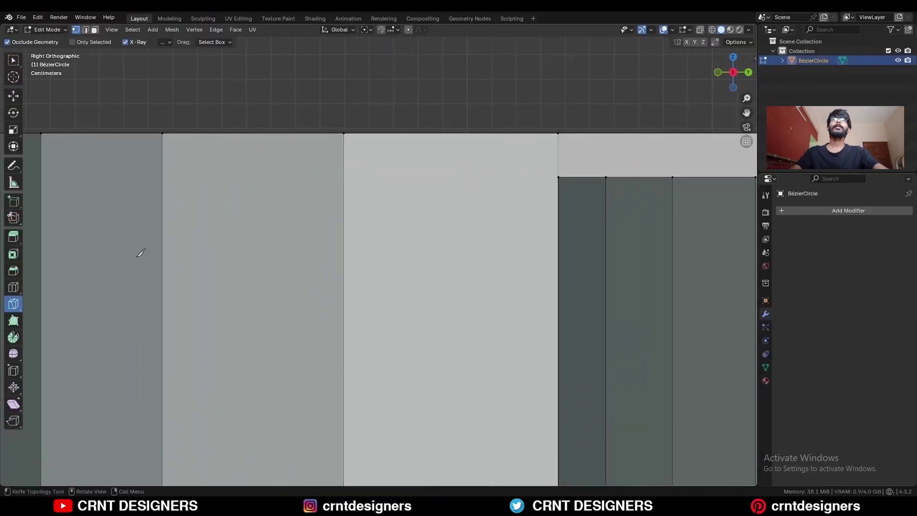
pyautogui.press('y')
pyautogui.click(164, 186)
pyautogui.press('space')
# Continue the knife cut along Y with cut through across the outer part of the lug
pyautogui.keyDown('shift'); pyautogui.moveTo(231, 191); pyautogui.dragTo(463, 204, button='middle'); pyautogui.keyUp('shift')
pyautogui.click(396, 189)
pyautogui.press('c')
pyautogui.press('y')
pyautogui.click(106, 204)
pyautogui.press('space')
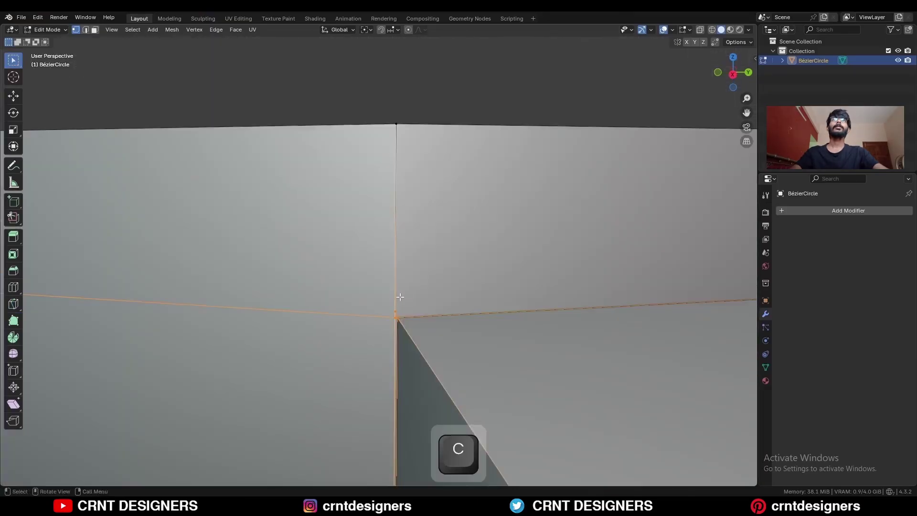
# Merge the stray vertex at the upper corner between lug and oval body using At Last
pyautogui.keyDown('shift'); pyautogui.moveTo(400, 295); pyautogui.dragTo(430, 279, button='middle'); pyautogui.keyUp('shift')
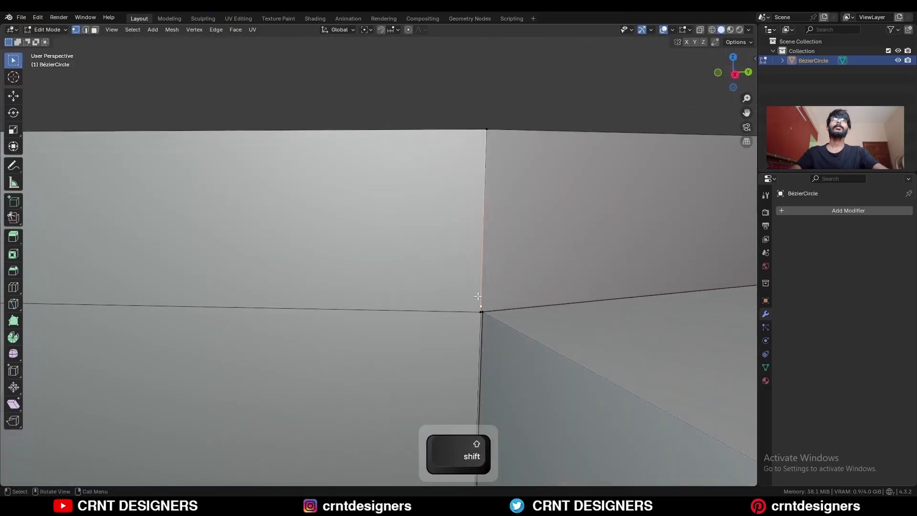
pyautogui.keyDown('shift'); pyautogui.moveTo(478, 297); pyautogui.dragTo(466, 290, button='middle'); pyautogui.keyUp('shift')
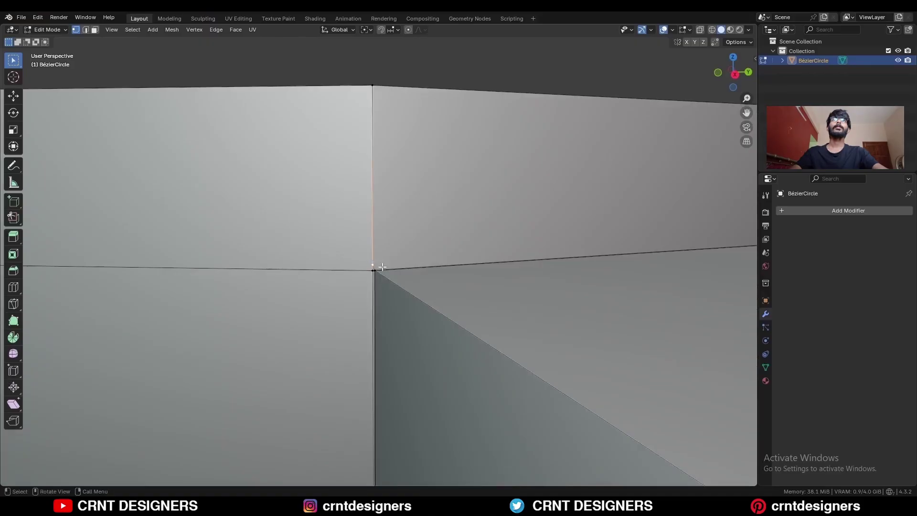
pyautogui.press('m')
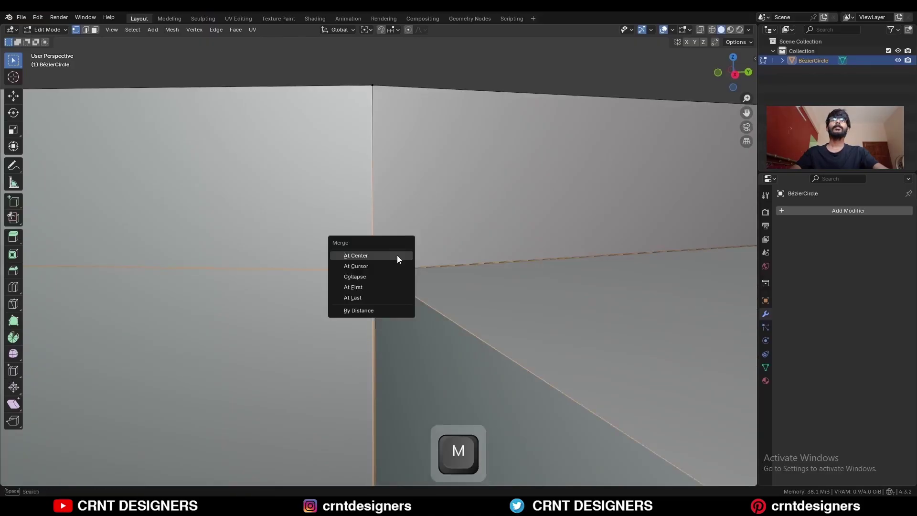
pyautogui.click(375, 298)
# In right view, knife-cut along Y from the lug's bottom corner across the adjacent side faces of the oval body
pyautogui.keyDown('ctrl'); pyautogui.moveTo(394, 259); pyautogui.dragTo(418, 299, button='middle'); pyautogui.keyUp('ctrl')
pyautogui.click(736, 69)
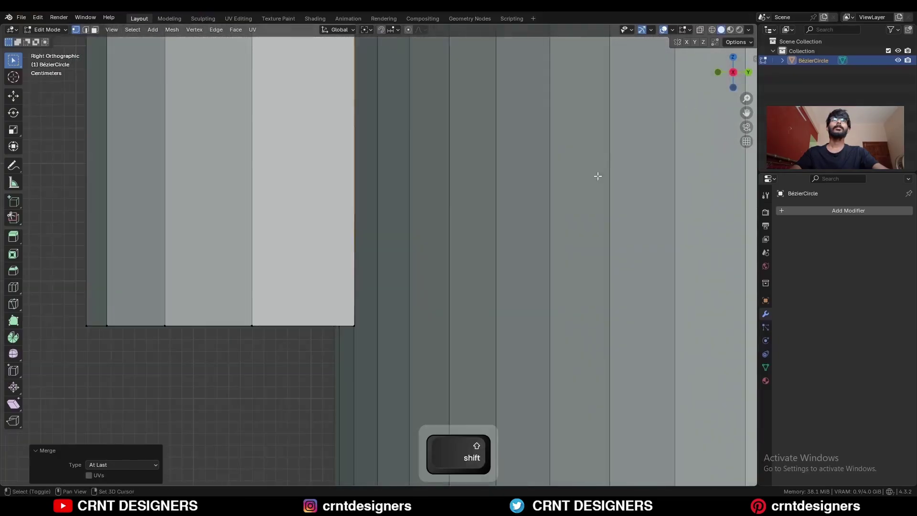
pyautogui.click(14, 304)
pyautogui.keyDown('ctrl'); pyautogui.moveTo(346, 260); pyautogui.dragTo(377, 199, button='middle'); pyautogui.keyUp('ctrl')
pyautogui.click(317, 311)
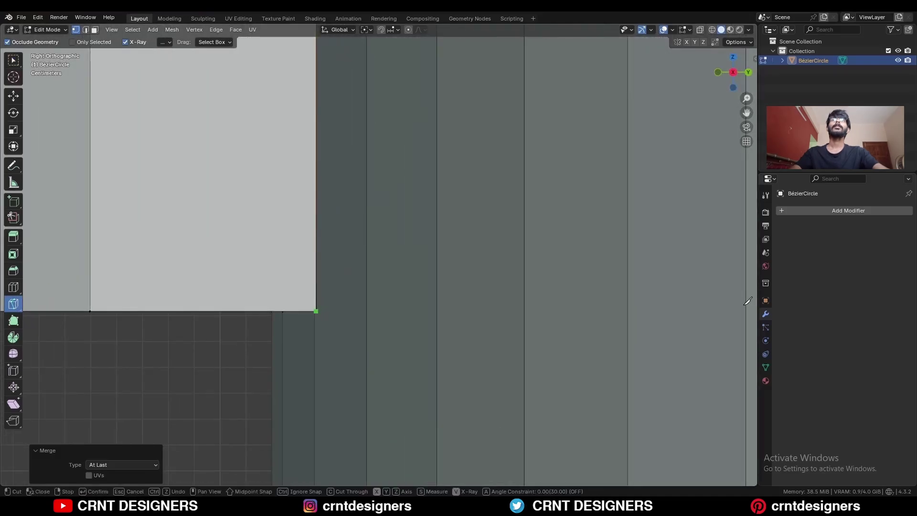
pyautogui.press('y')
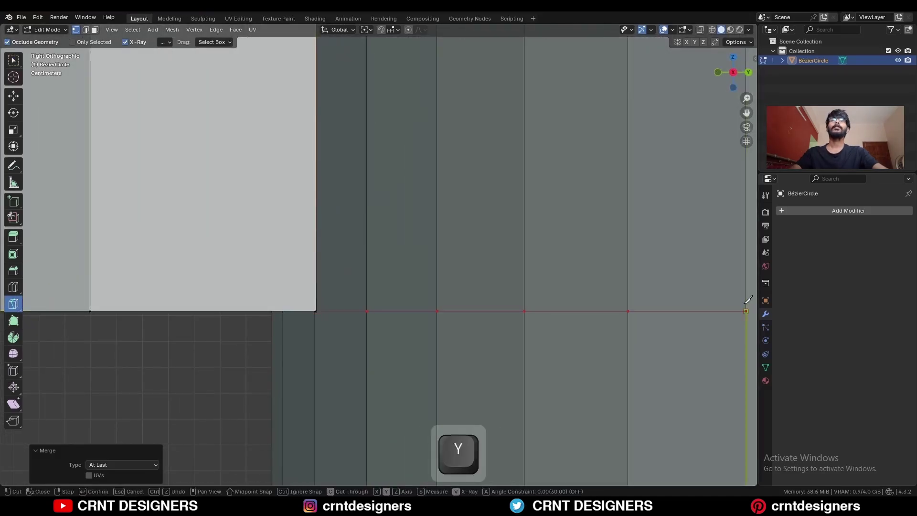
pyautogui.press('space')
# Extend the lower knife cut along Y with cut through to the far end of the oval body
pyautogui.keyDown('ctrl'); pyautogui.moveTo(454, 267); pyautogui.dragTo(477, 326, button='middle'); pyautogui.keyUp('ctrl')
pyautogui.click(436, 263)
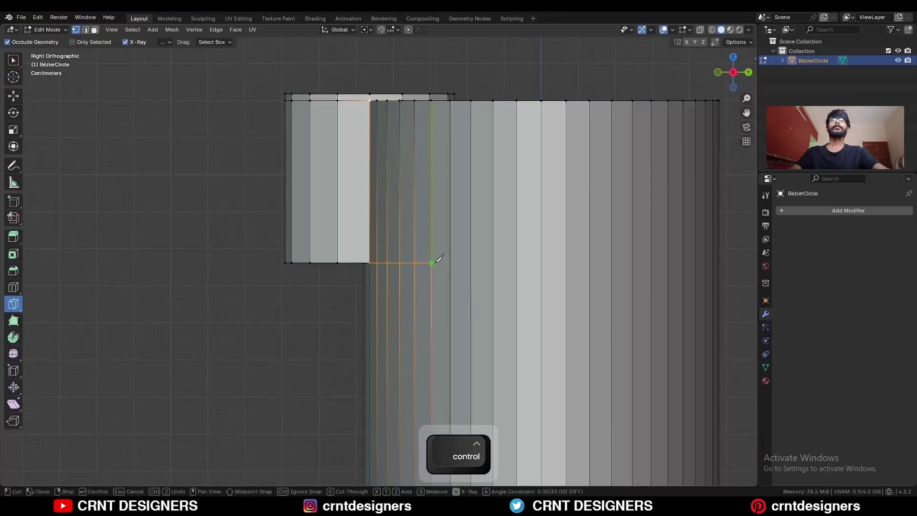
pyautogui.press('c')
pyautogui.press('y')
pyautogui.click(719, 271)
pyautogui.press('space')
# Merge the stray vertices at the lug's lower corner using At Last
pyautogui.moveTo(399, 268); pyautogui.dragTo(456, 206, button='middle')
pyautogui.keyDown('shift'); pyautogui.moveTo(457, 210); pyautogui.dragTo(516, 209, button='middle'); pyautogui.keyUp('shift')
pyautogui.press('c')
pyautogui.click(470, 250)
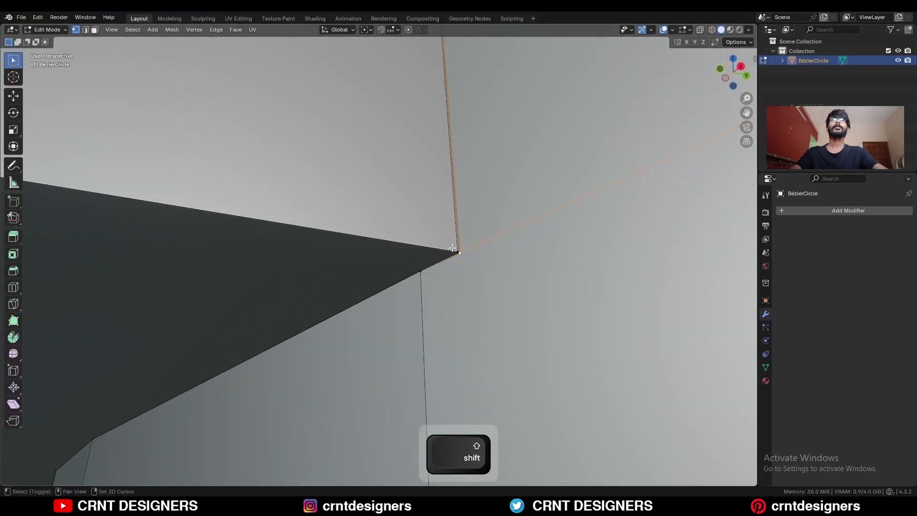
pyautogui.keyDown('shift'); pyautogui.click(453, 248); pyautogui.keyUp('shift')
pyautogui.keyDown('shift'); pyautogui.moveTo(458, 252); pyautogui.dragTo(432, 262, button='middle'); pyautogui.keyUp('shift')
pyautogui.press('m')
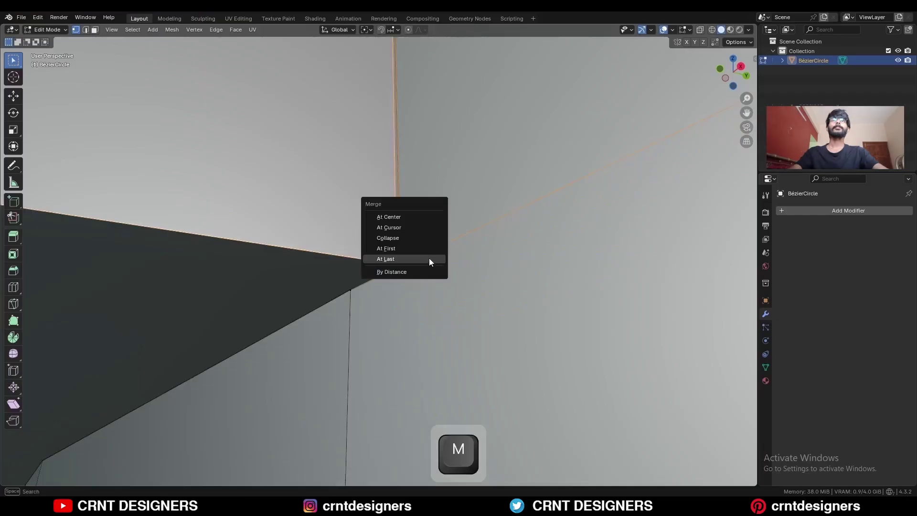
pyautogui.click(429, 259)
# Symmetrize the whole mesh in the +X to -X direction
pyautogui.keyDown('ctrl'); pyautogui.moveTo(430, 227); pyautogui.dragTo(454, 229, button='middle'); pyautogui.keyUp('ctrl')
pyautogui.press('2')
pyautogui.press('a')
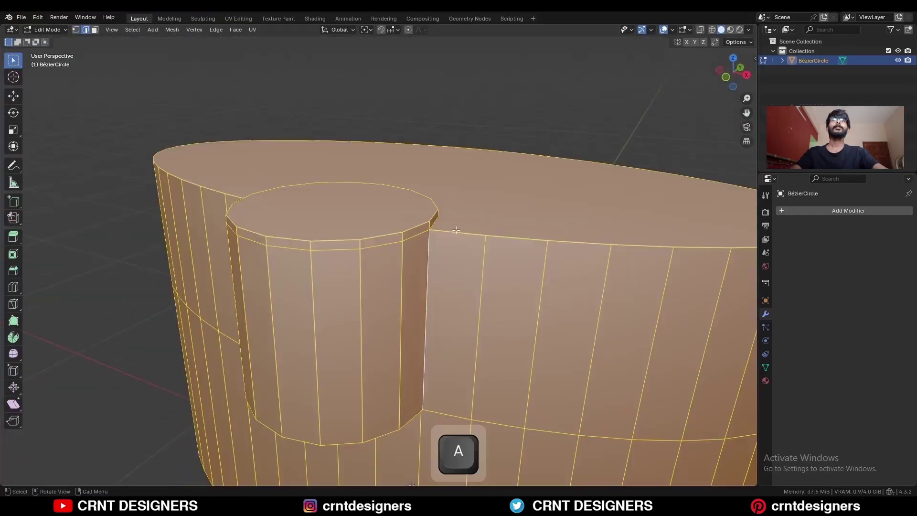
pyautogui.click(171, 30)
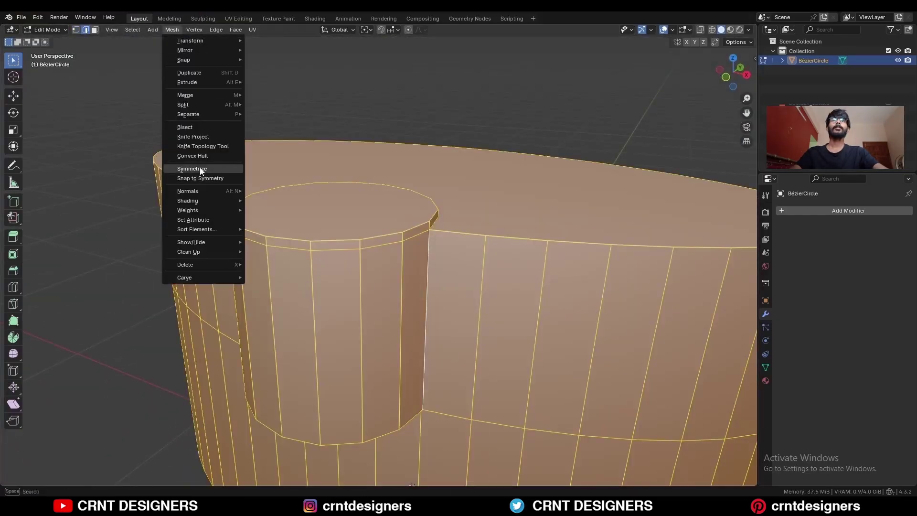
pyautogui.click(201, 170)
pyautogui.click(132, 465)
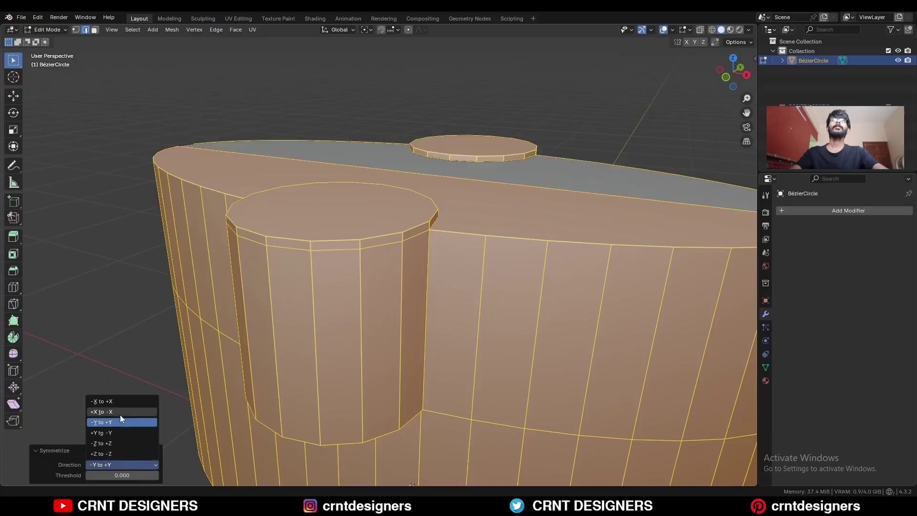
pyautogui.click(120, 414)
pyautogui.click(136, 311)
# In front view, knife-cut a horizontal line along X across the oval body a little below the lug's underside
pyautogui.press('1')
pyautogui.press('KP_1')
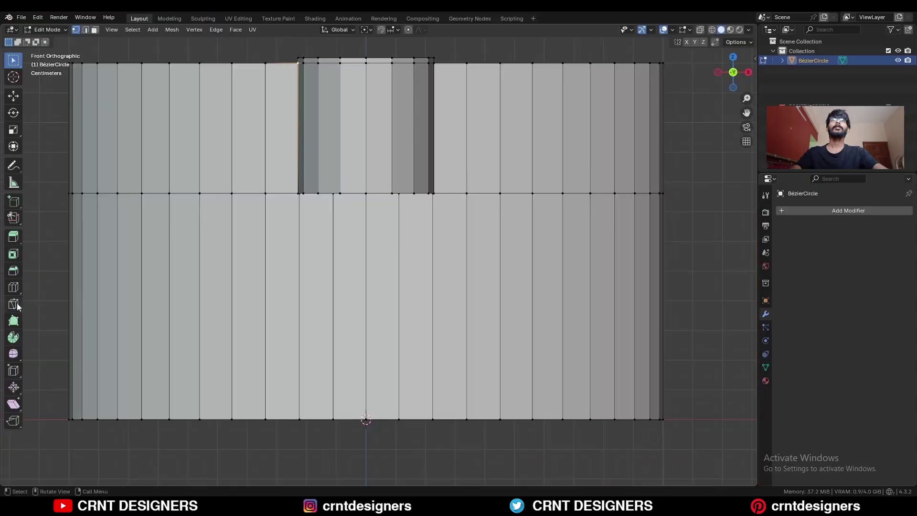
pyautogui.click(662, 227)
pyautogui.press('x')
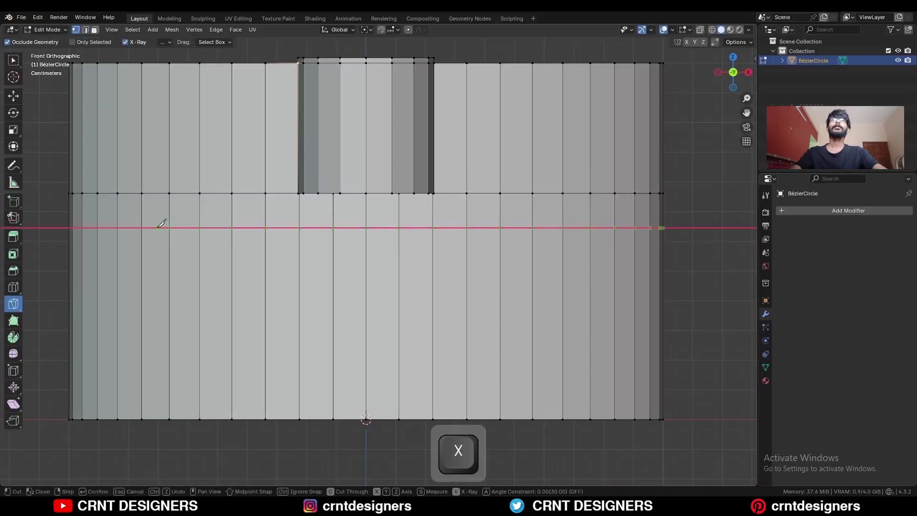
pyautogui.click(54, 225)
pyautogui.press('Escape')
# Move the new edge loop up along Z closer to the lug's underside and turn off X-ray display
pyautogui.press('g')
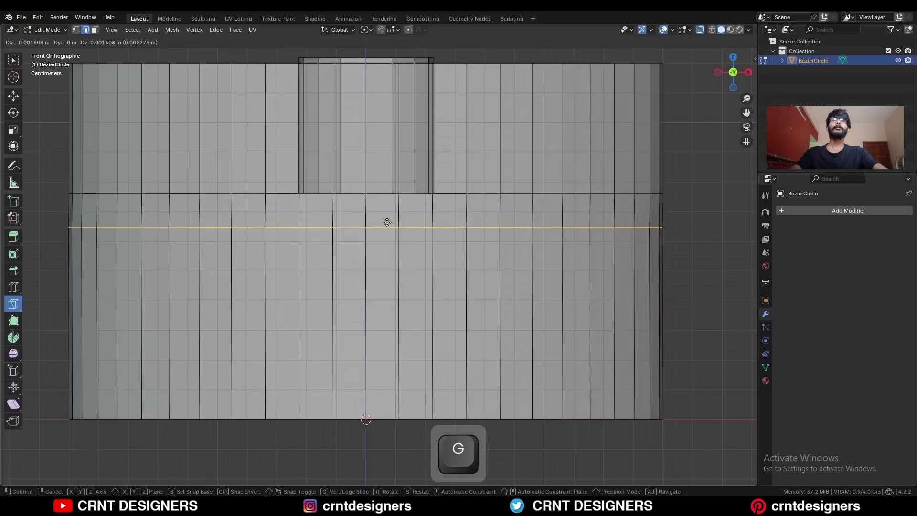
pyautogui.press('z')
pyautogui.keyDown('ctrl'); pyautogui.click(404, 199); pyautogui.keyUp('ctrl')
pyautogui.hotkey('alt', 'z')
pyautogui.moveTo(430, 222); pyautogui.dragTo(382, 196, button='middle')
# Select the stray vertex and its neighbouring corner vertex beside the lug and merge them
pyautogui.keyDown('ctrl'); pyautogui.moveTo(447, 225); pyautogui.dragTo(419, 270, button='middle'); pyautogui.keyUp('ctrl')
pyautogui.press('c')
pyautogui.click(427, 184)
pyautogui.press('1')
pyautogui.moveTo(427, 184); pyautogui.dragTo(430, 287, button='middle')
pyautogui.click(433, 153)
pyautogui.keyDown('shift'); pyautogui.click(444, 149); pyautogui.keyUp('shift')
pyautogui.press('m')
pyautogui.click(446, 151)
# Delete the lug's protruding top faces down to the oval's top level
pyautogui.press('3')
pyautogui.moveTo(363, 159); pyautogui.dragTo(384, 193)
pyautogui.moveTo(384, 192); pyautogui.dragTo(453, 189, button='middle')
pyautogui.press('x')
pyautogui.click(458, 163)
# Fill the lug's open rim with a face and inset it by about 0.063 m
pyautogui.press('2')
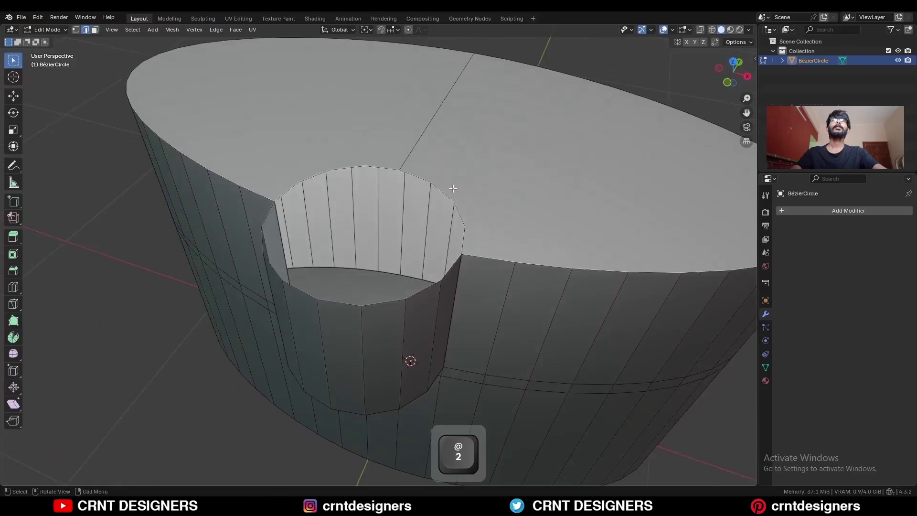
pyautogui.keyDown('alt'); pyautogui.keyDown('shift'); pyautogui.click(402, 177); pyautogui.keyUp('shift'); pyautogui.keyUp('alt')
pyautogui.keyDown('alt'); pyautogui.keyDown('shift'); pyautogui.click(427, 291); pyautogui.keyUp('shift'); pyautogui.keyUp('alt')
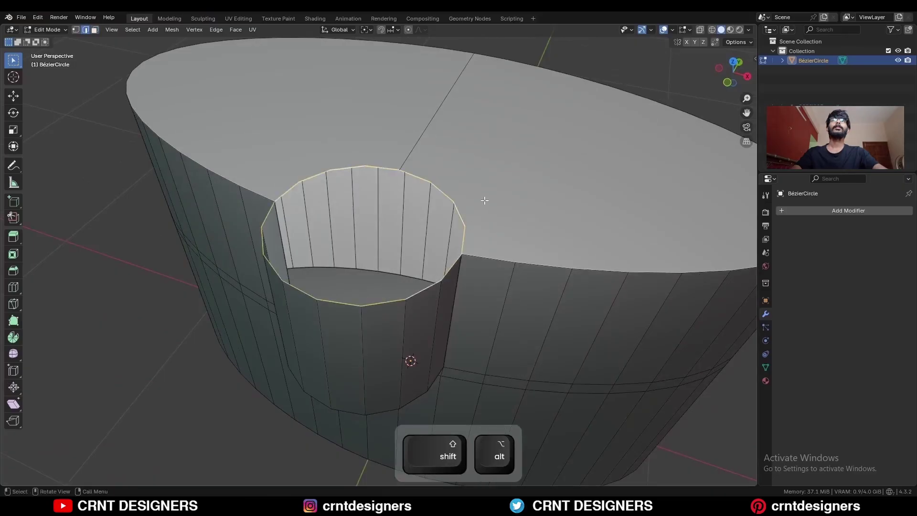
pyautogui.press('f')
pyautogui.press('i')
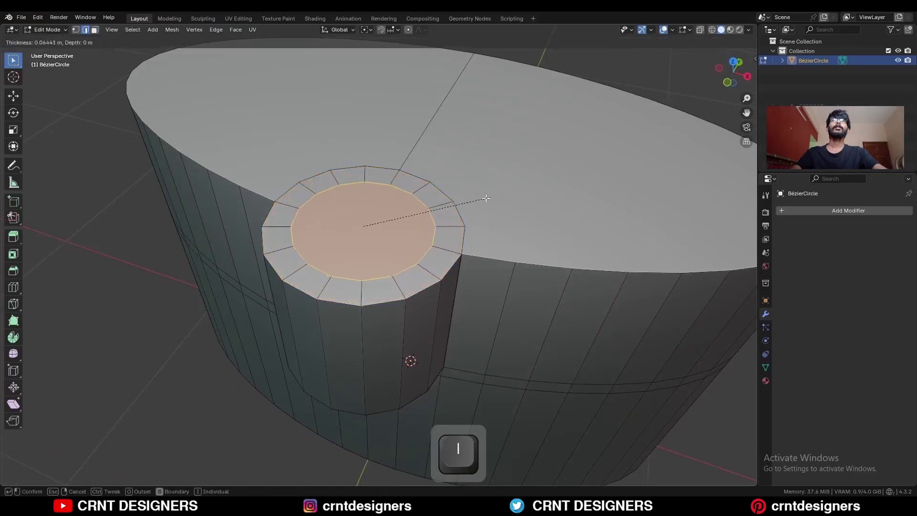
pyautogui.click(598, 187)
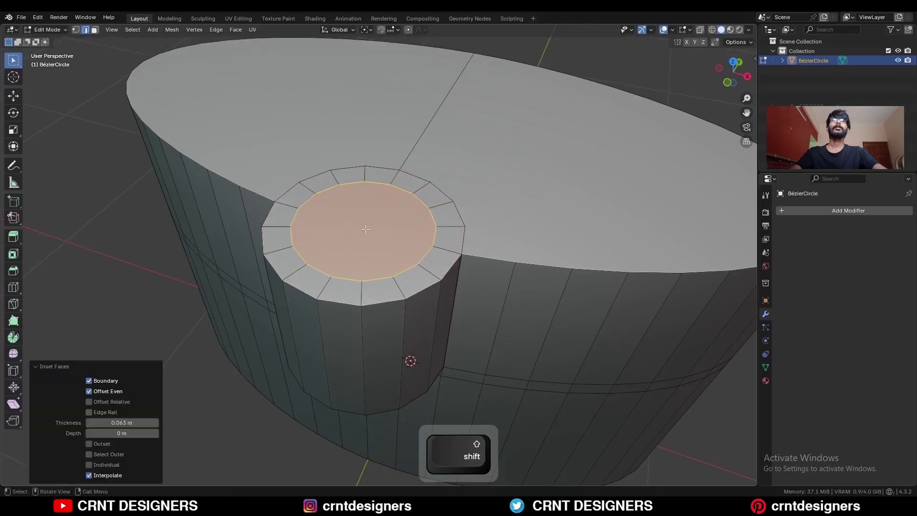
# Select all top faces of the oval and lug and inset them by about 0.031 m
pyautogui.scroll(-3, 414, 228)
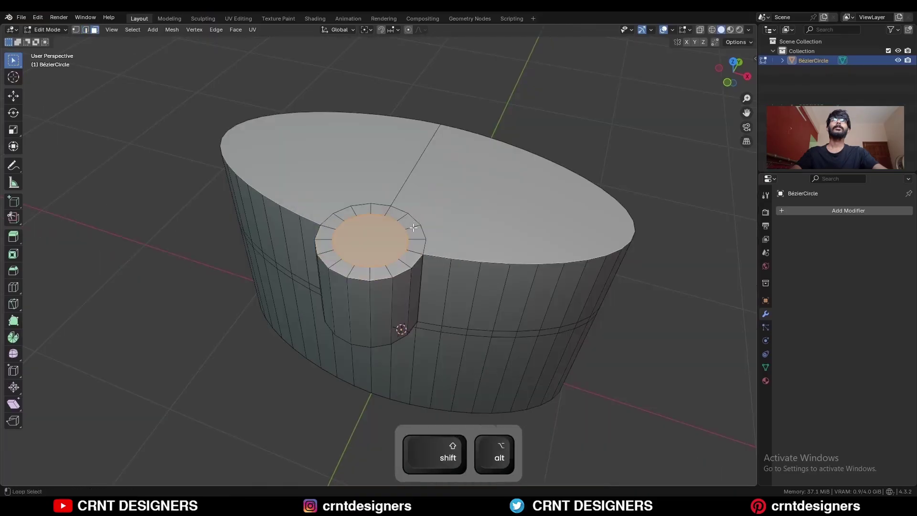
pyautogui.keyDown('shift'); pyautogui.click(396, 163); pyautogui.keyUp('shift')
pyautogui.keyDown('ctrl'); pyautogui.moveTo(396, 162); pyautogui.dragTo(582, 126, button='middle'); pyautogui.keyUp('ctrl')
pyautogui.press('i')
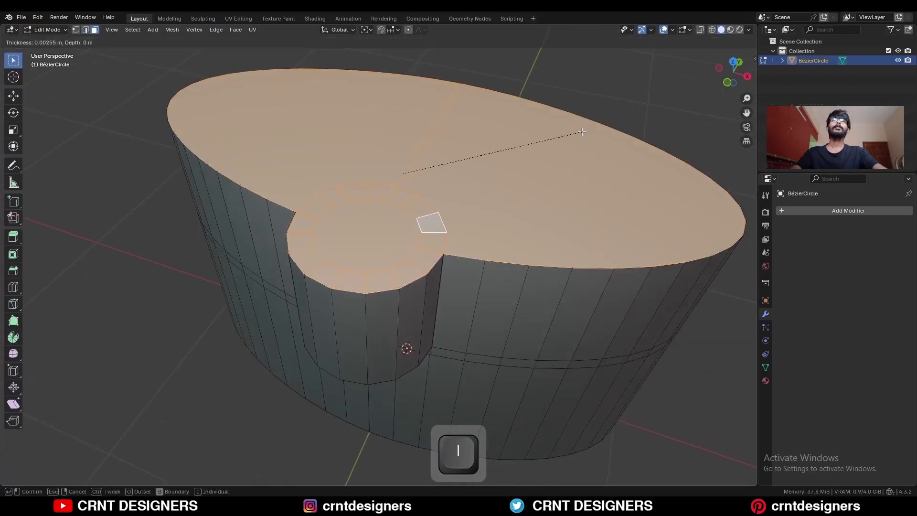
pyautogui.click(577, 135)
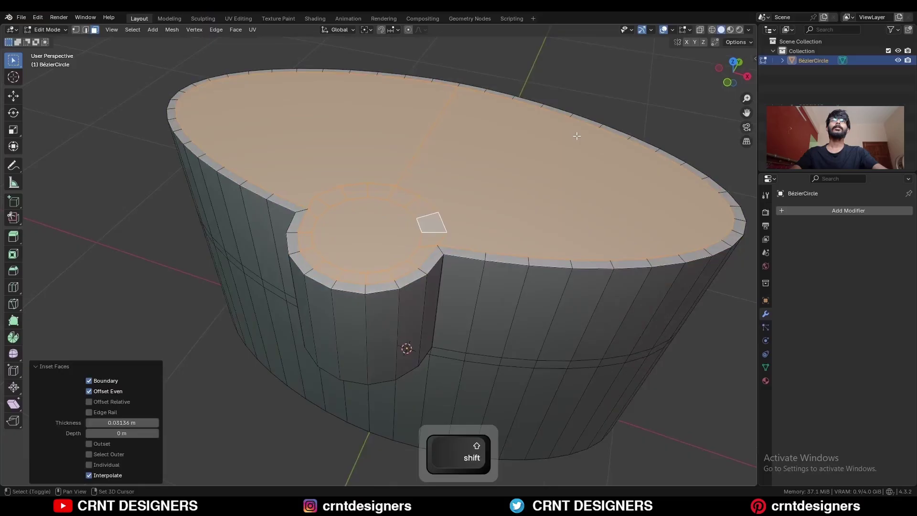
# Add one loop cut around the upper side wall, slid toward the top rim at factor -0.600
pyautogui.click(543, 85)
pyautogui.moveTo(430, 270); pyautogui.dragTo(426, 218, button='middle')
pyautogui.hotkey('ctrl', 'r')
pyautogui.click(421, 216)
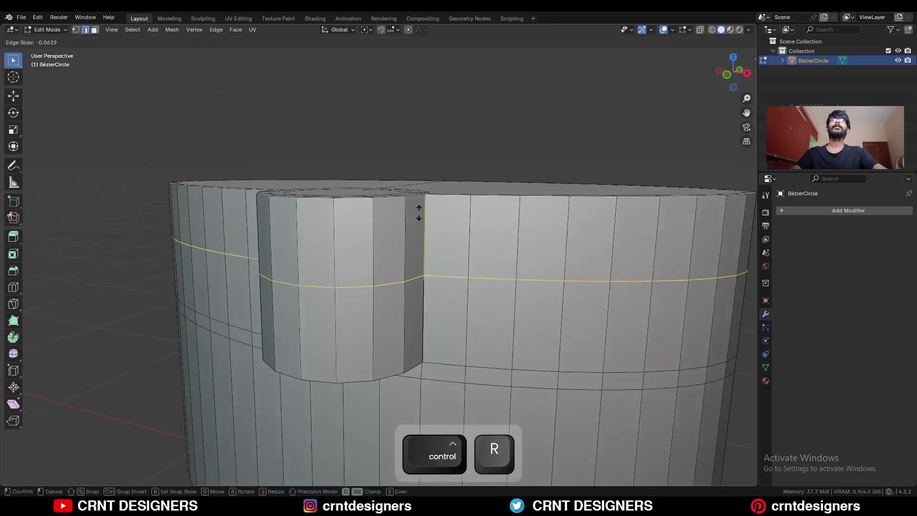
pyautogui.click(433, 163)
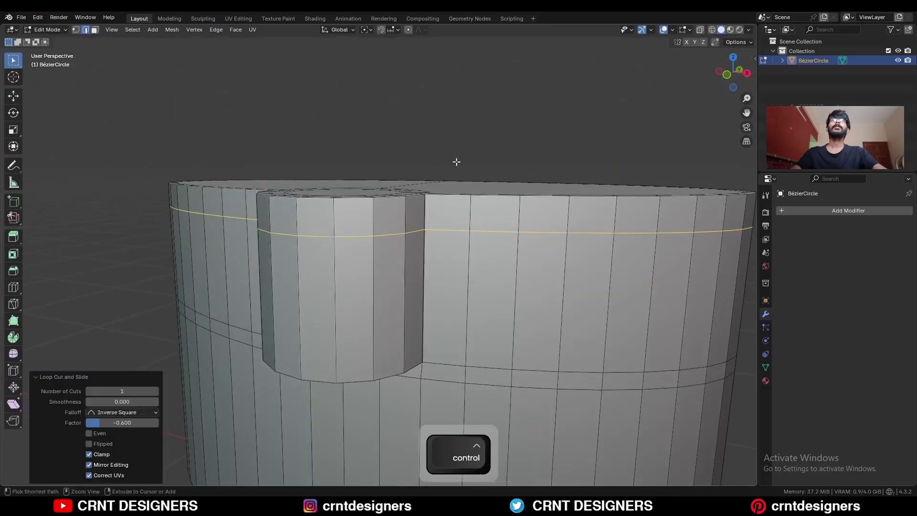
# In front view, move the new loop about -0.011 m along Z and bevel it 0.01 m wide with 2 segments
pyautogui.click(727, 75)
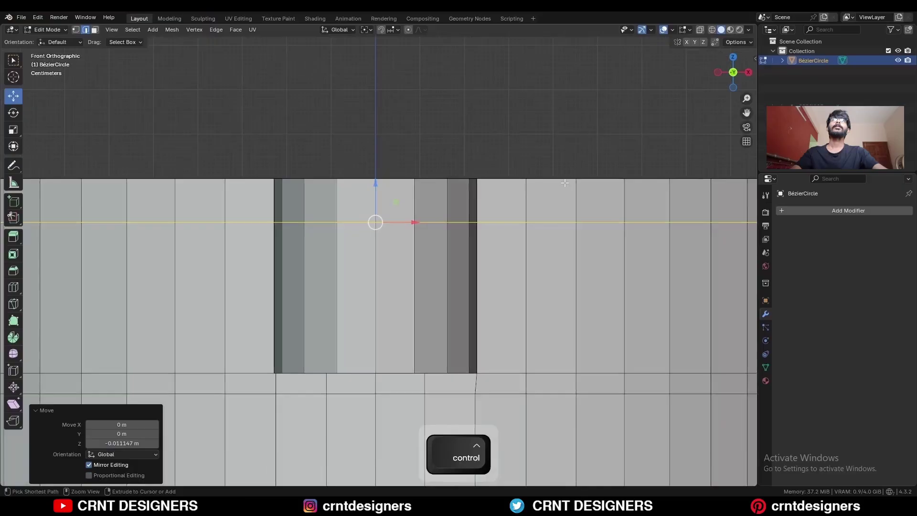
pyautogui.hotkey('ctrl', 'b')
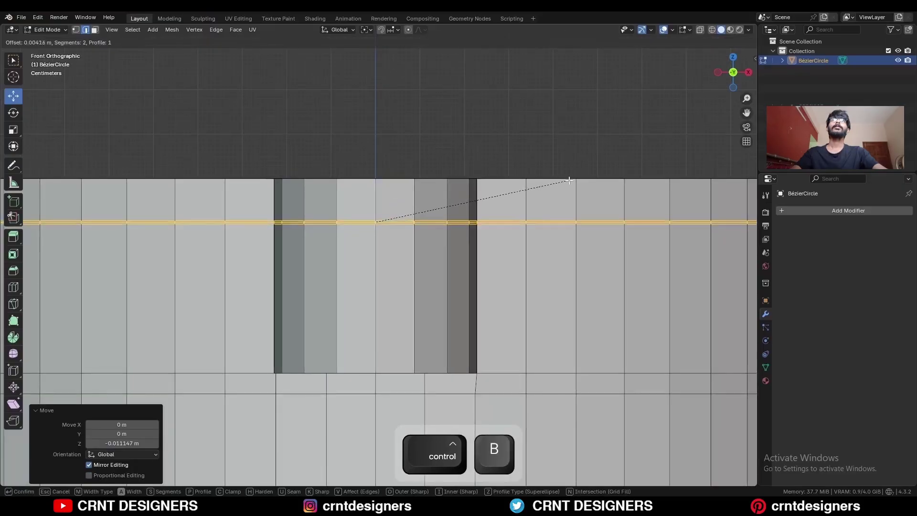
pyautogui.click(412, 220)
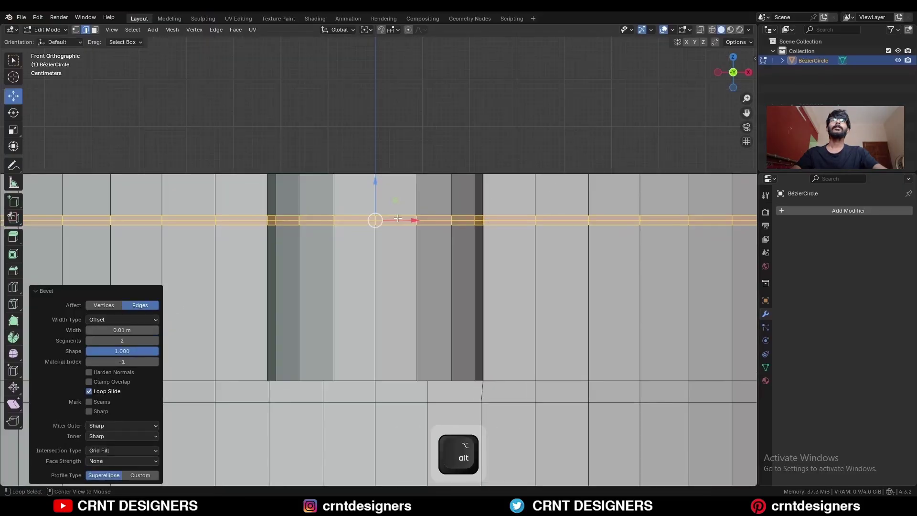
# Select the middle edge loop of the beveled band and shrink it inward along its normals to form a groove
pyautogui.keyDown('alt'); pyautogui.click(402, 218); pyautogui.keyUp('alt')
pyautogui.hotkey('alt', 's')
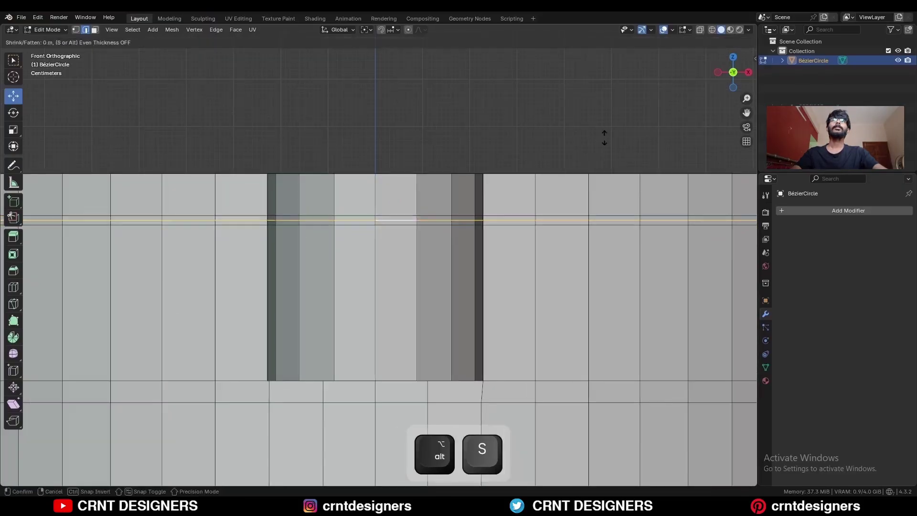
pyautogui.click(599, 151)
pyautogui.keyDown('ctrl'); pyautogui.moveTo(551, 172); pyautogui.dragTo(450, 241, button='middle'); pyautogui.keyUp('ctrl')
pyautogui.keyDown('ctrl'); pyautogui.moveTo(450, 242); pyautogui.dragTo(449, 223, button='middle'); pyautogui.keyUp('ctrl')
pyautogui.keyDown('ctrl'); pyautogui.moveTo(448, 222); pyautogui.dragTo(447, 212, button='middle'); pyautogui.keyUp('ctrl')
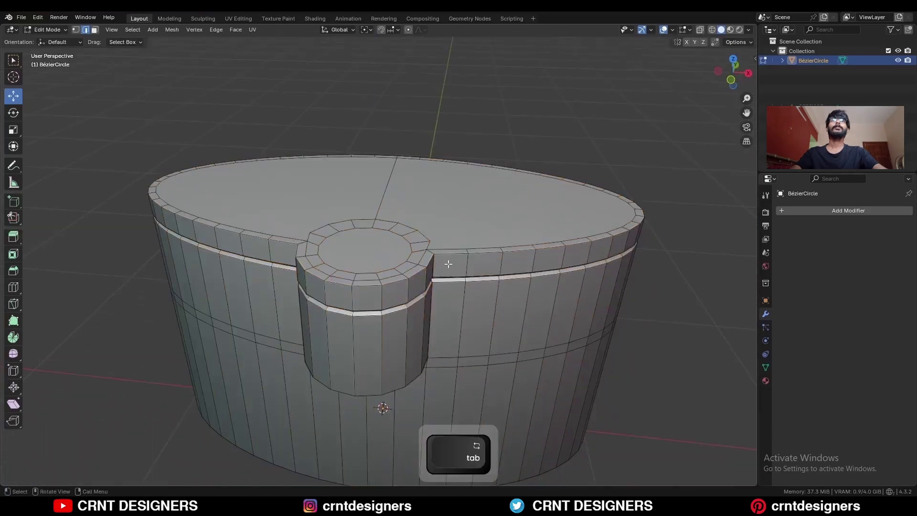
# Bevel the outer top rim edge loop of the oval and lug with width 0.0196 m and 1 segment
pyautogui.keyDown('alt'); pyautogui.click(445, 260); pyautogui.keyUp('alt')
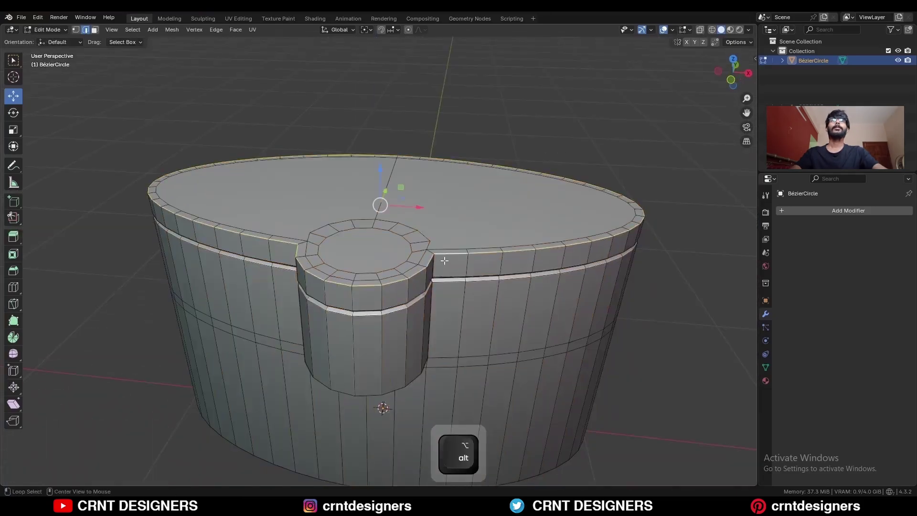
pyautogui.scroll(2, 483, 262)
pyautogui.hotkey('ctrl', 'b')
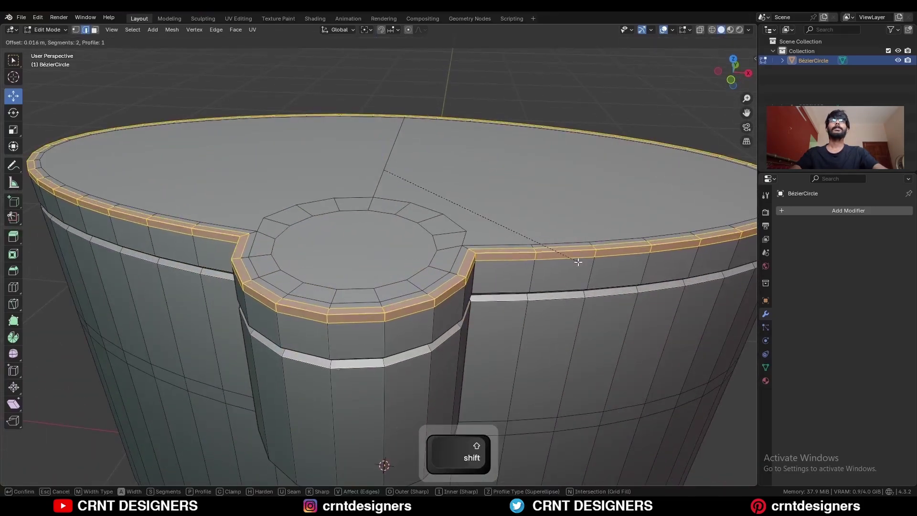
pyautogui.click(574, 278)
pyautogui.click(90, 340)
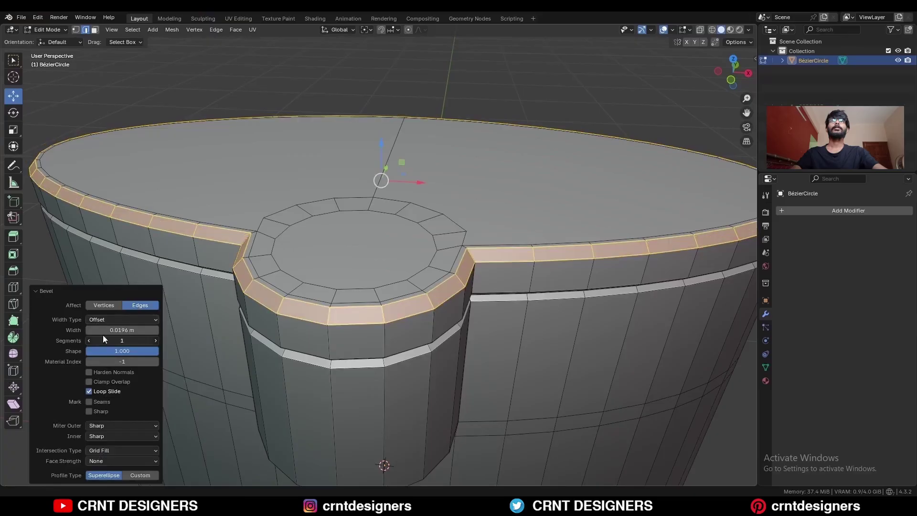
# Add supporting loop cuts along the rim's beveled face, close to its upper and lower edges
pyautogui.moveTo(522, 243); pyautogui.dragTo(469, 262, button='middle')
pyautogui.keyDown('ctrl'); pyautogui.moveTo(470, 262); pyautogui.dragTo(462, 239, button='middle'); pyautogui.keyUp('ctrl')
pyautogui.click(473, 277)
pyautogui.hotkey('ctrl', 'r')
pyautogui.click(454, 266)
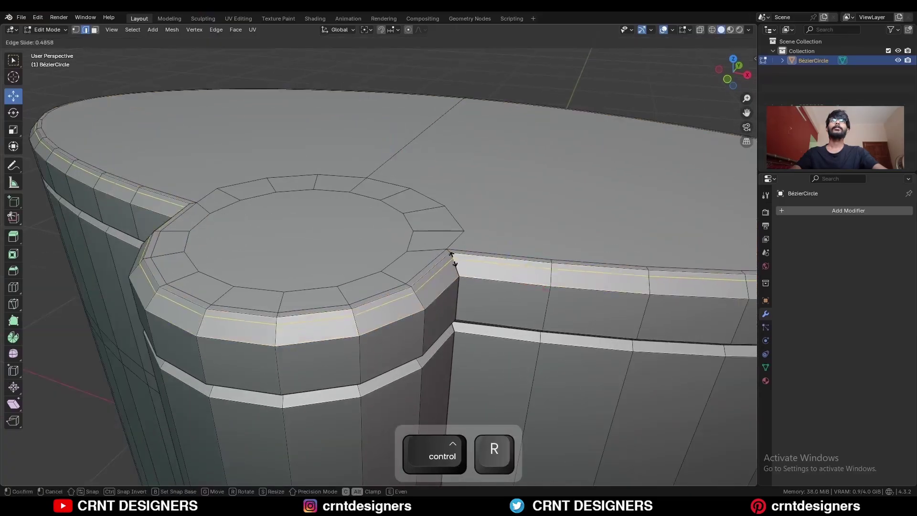
pyautogui.click(453, 256)
pyautogui.hotkey('ctrl', 'r')
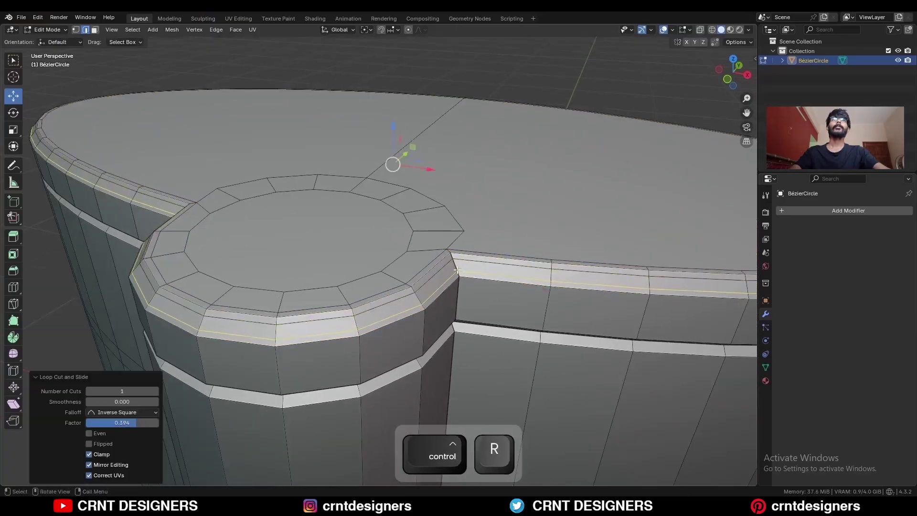
pyautogui.click(462, 272)
pyautogui.click(467, 275)
# In right view with X-ray on, knife a sloping cut through the lug from its inner bottom corner up to its outer edge
pyautogui.moveTo(468, 275); pyautogui.dragTo(470, 227, button='middle')
pyautogui.press('Tab')
pyautogui.moveTo(471, 227); pyautogui.dragTo(437, 210, button='middle')
pyautogui.click(739, 73)
pyautogui.press('Tab')
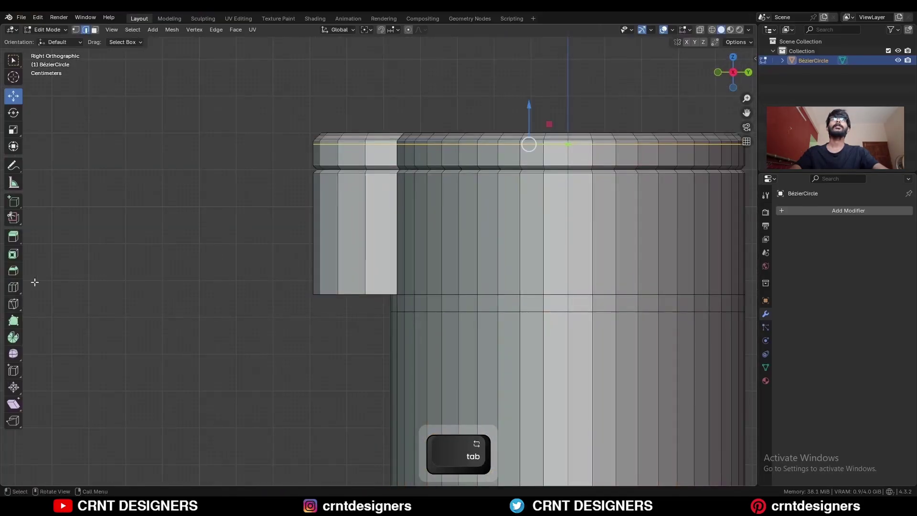
pyautogui.hotkey('alt', 'z')
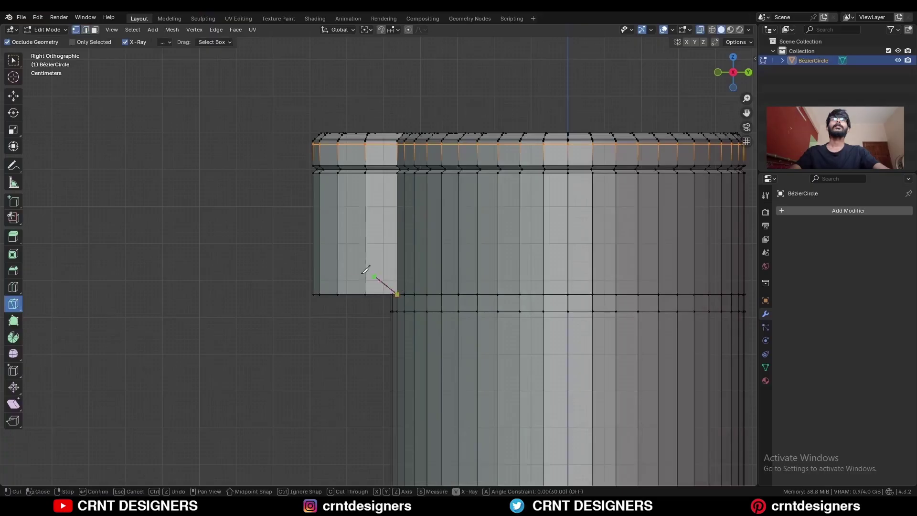
pyautogui.press('c')
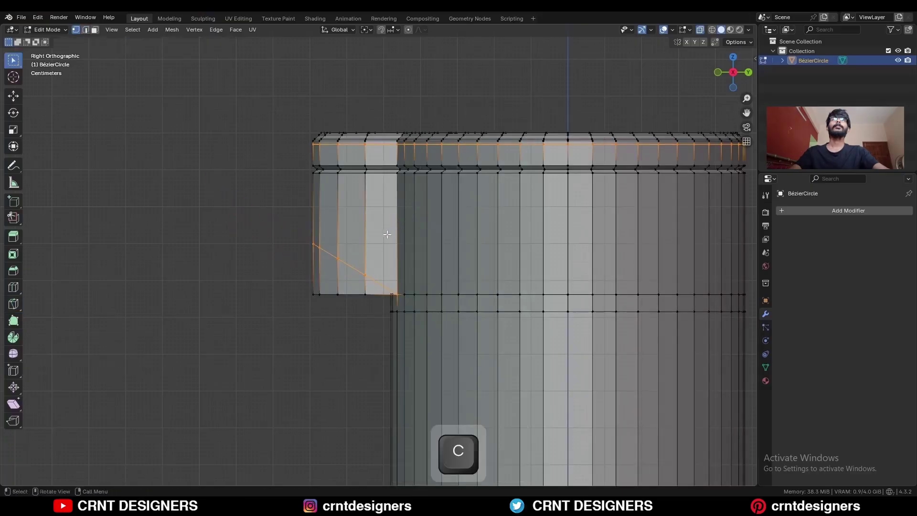
# Select the lug's bottom outline edges on one half and dissolve them to leave a sloped underside
pyautogui.moveTo(387, 233); pyautogui.dragTo(406, 239, button='middle')
pyautogui.hotkey('alt', 'z')
pyautogui.hotkey('ctrl', 'z')
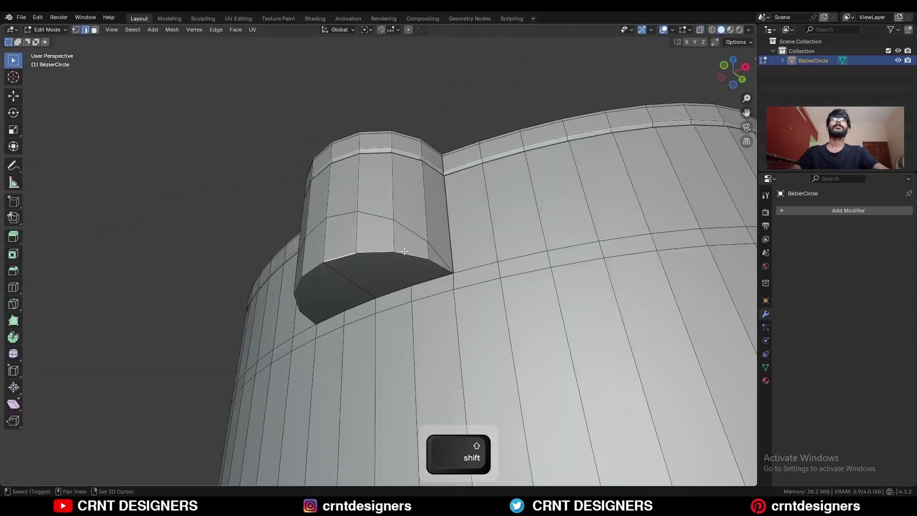
pyautogui.keyDown('ctrl'); pyautogui.keyDown('shift'); pyautogui.click(436, 257); pyautogui.keyUp('shift'); pyautogui.keyUp('ctrl')
pyautogui.hotkey('ctrl', 'x')
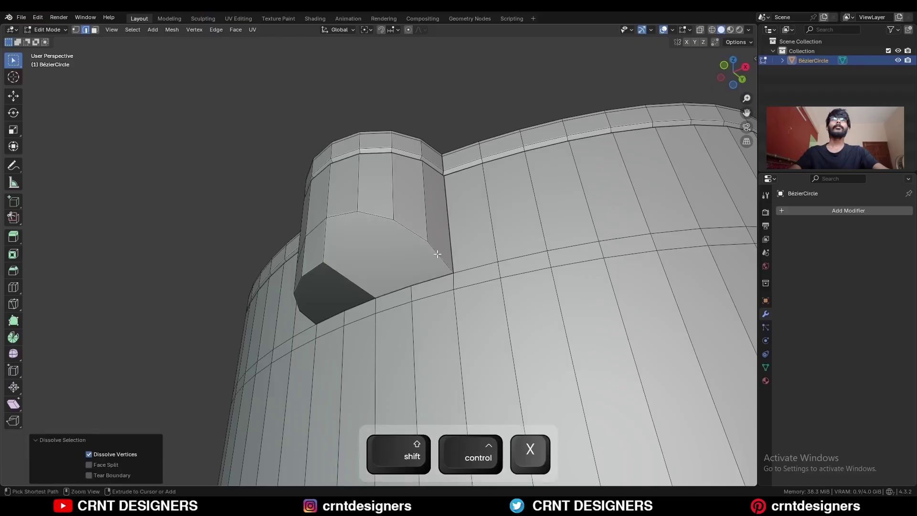
# Select the whole mesh and symmetrize it from +X to -X, then deselect everything
pyautogui.moveTo(448, 256); pyautogui.dragTo(409, 239, button='middle')
pyautogui.press('a')
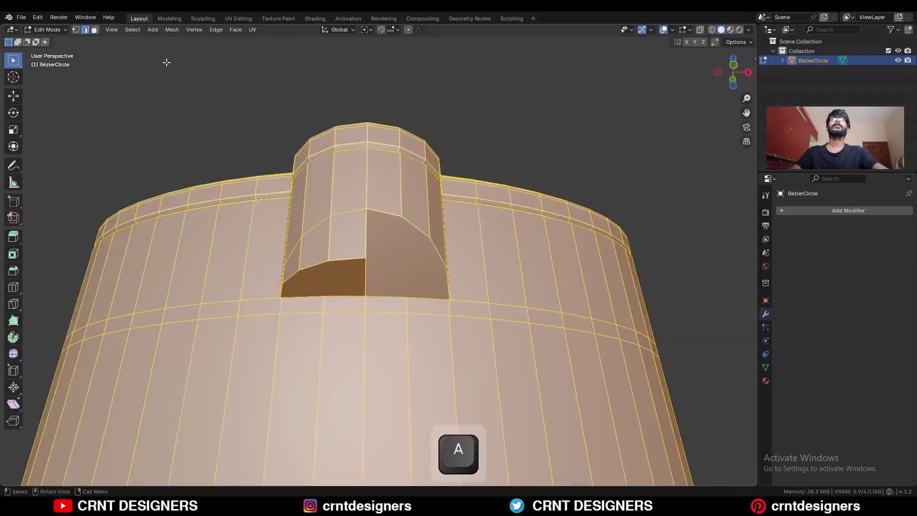
pyautogui.click(171, 30)
pyautogui.click(200, 170)
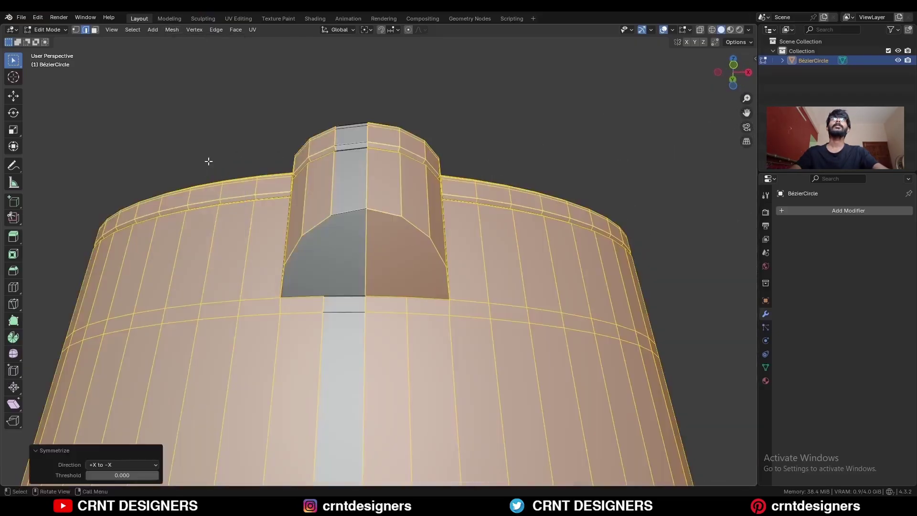
pyautogui.hotkey('alt', 'a')
# Divide the lug's sloped underside with edges between opposite vertices and dissolve the upper cross edge
pyautogui.keyDown('ctrl'); pyautogui.moveTo(428, 115); pyautogui.dragTo(396, 232, button='middle'); pyautogui.keyUp('ctrl')
pyautogui.hotkey('ctrl', 'x')
pyautogui.click(249, 281)
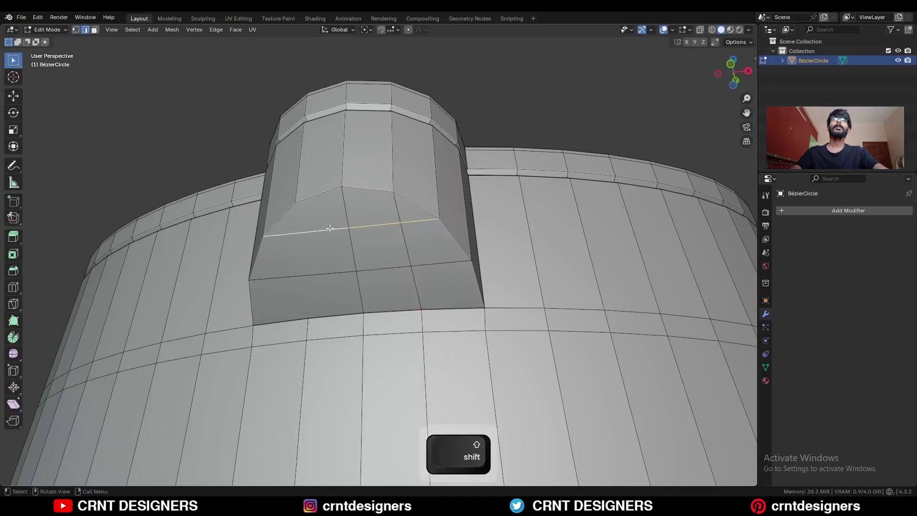
pyautogui.hotkey('ctrl', 'x')
# Symmetrize the whole mesh again to carry the underside's edge layout to the other half
pyautogui.press('a')
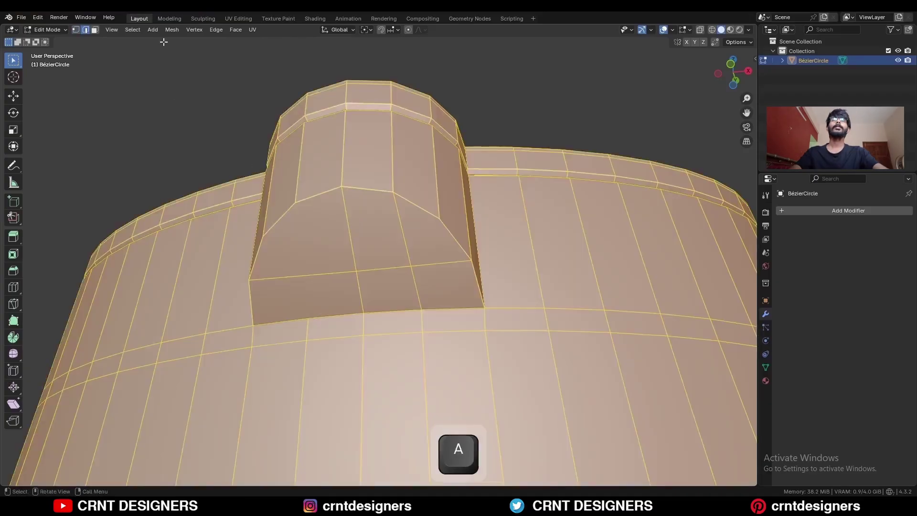
pyautogui.click(172, 30)
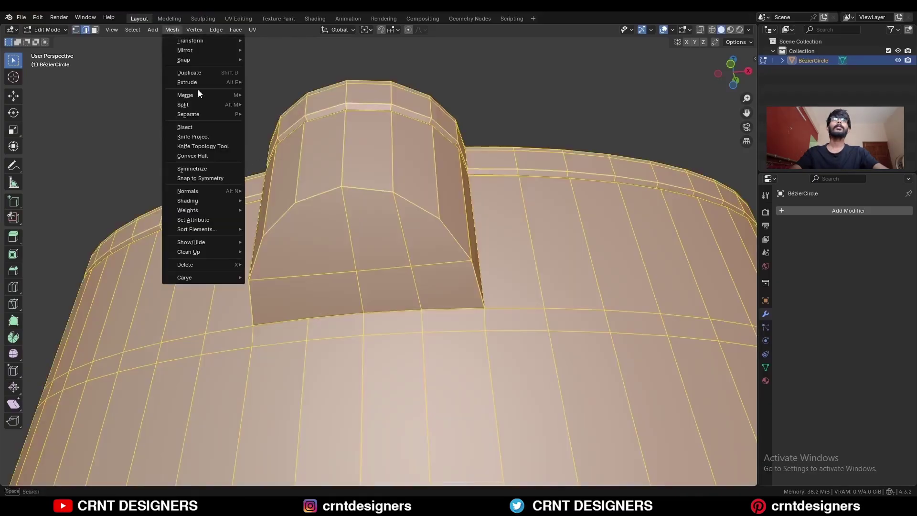
pyautogui.click(212, 170)
pyautogui.click(197, 141)
# In right view, knife a through cut across the lug's side just above and parallel to its sloped bottom edge
pyautogui.moveTo(430, 233); pyautogui.dragTo(383, 235, button='middle')
pyautogui.press('3')
pyautogui.hotkey('alt', 'z')
pyautogui.hotkey('alt', 'z')
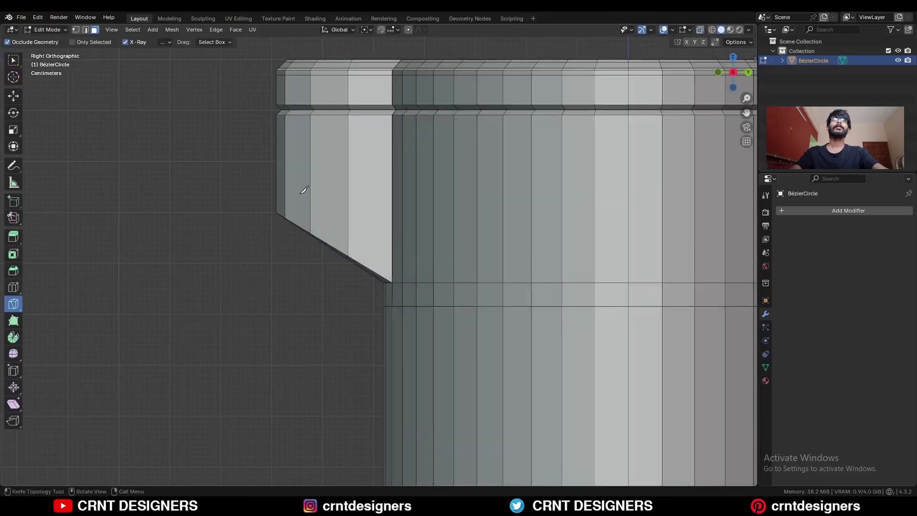
pyautogui.press('ctrl')
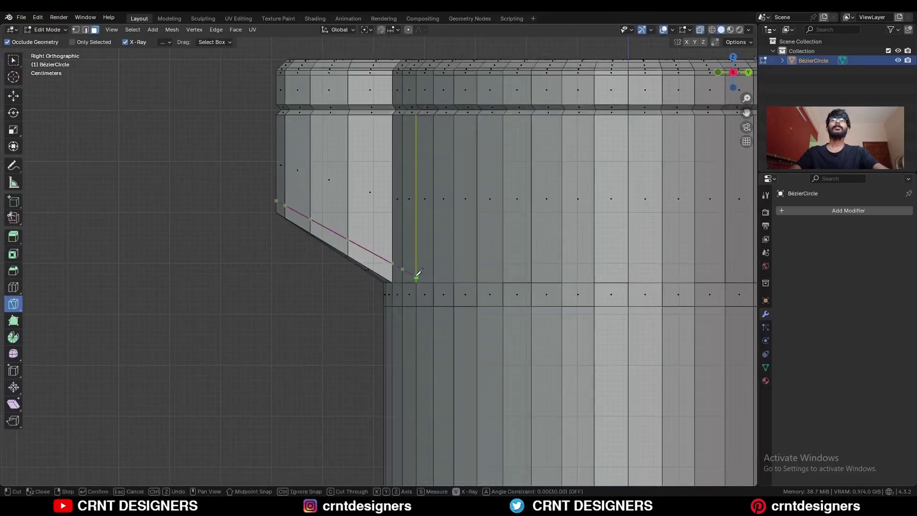
pyautogui.press('space')
pyautogui.hotkey('alt', 'z')
# In front view, knife a horizontal X-constrained cut from the lug's lower corner across the oval's side wall, just above the existing loop
pyautogui.moveTo(408, 248); pyautogui.dragTo(627, 220, button='middle')
pyautogui.press('1')
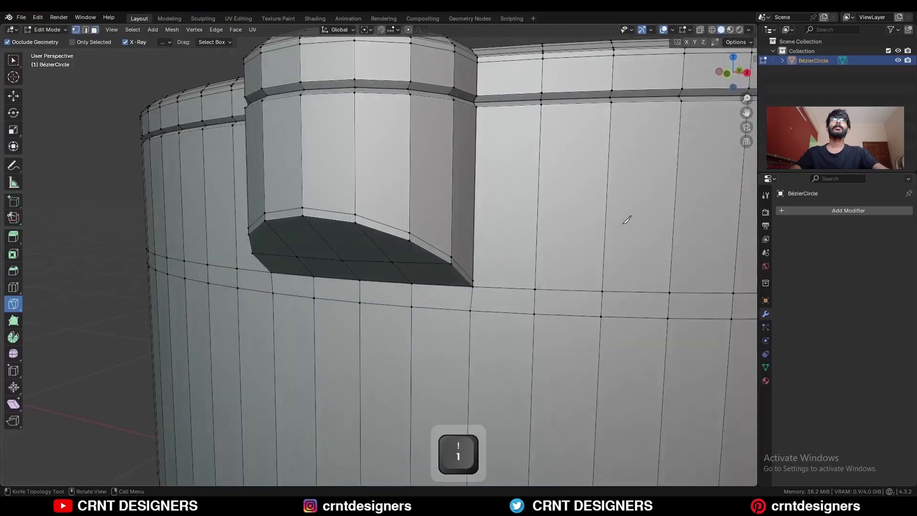
pyautogui.click(728, 74)
pyautogui.press('shift')
pyautogui.click(364, 248)
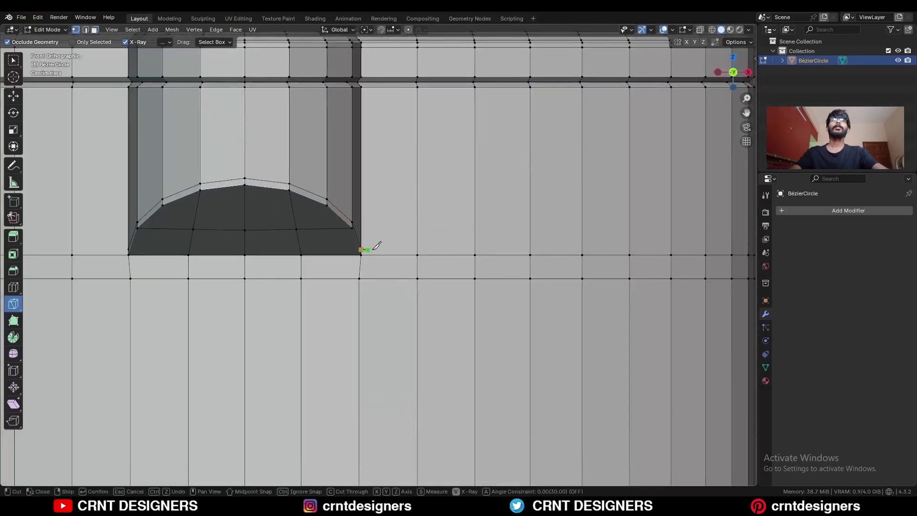
pyautogui.press('x')
pyautogui.click(698, 235)
pyautogui.press('space')
# Select the faces of the lug's sloped underside and inset them slightly
pyautogui.moveTo(588, 231); pyautogui.dragTo(426, 389, button='middle')
pyautogui.press('c')
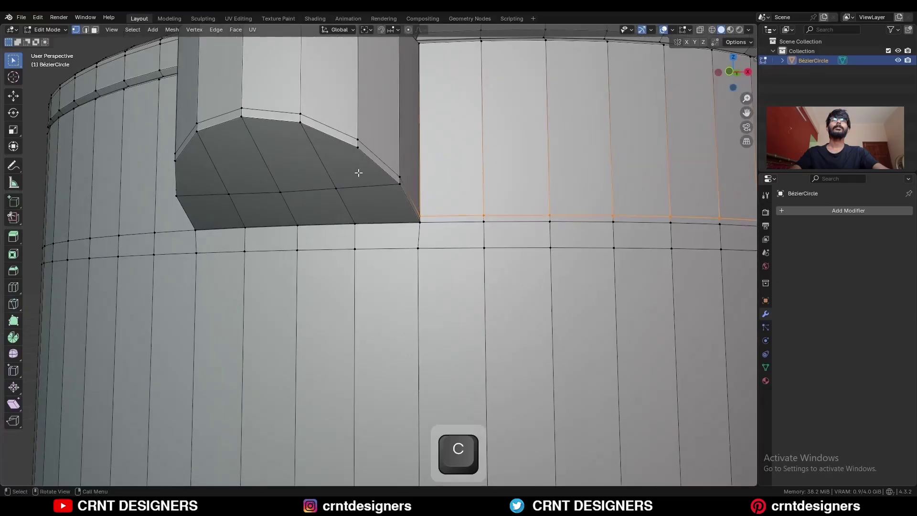
pyautogui.moveTo(267, 200); pyautogui.dragTo(236, 208)
pyautogui.keyDown('ctrl'); pyautogui.moveTo(315, 215); pyautogui.dragTo(475, 140, button='middle'); pyautogui.keyUp('ctrl')
pyautogui.press('i')
pyautogui.click(501, 134)
# In front view, knife a vertical edge from the inset's lower corner to the loop below and a short edge to the lug's corner
pyautogui.press('KP_1')
pyautogui.press('1')
pyautogui.click(13, 304)
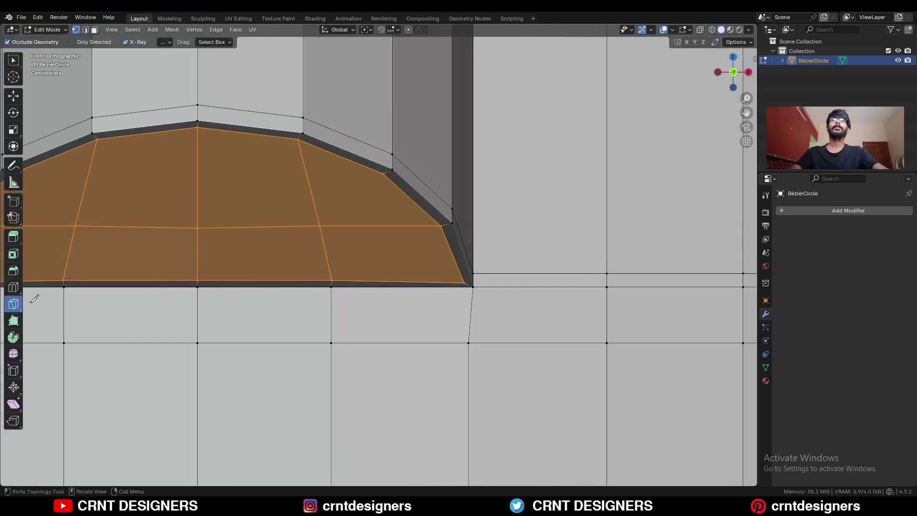
pyautogui.click(465, 343)
pyautogui.press('space')
pyautogui.scroll(2, 489, 277)
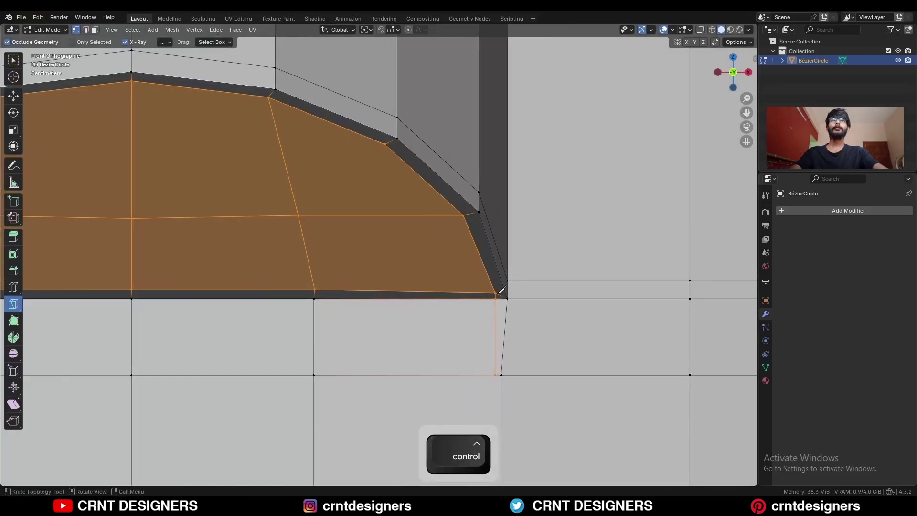
pyautogui.click(505, 292)
pyautogui.press('space')
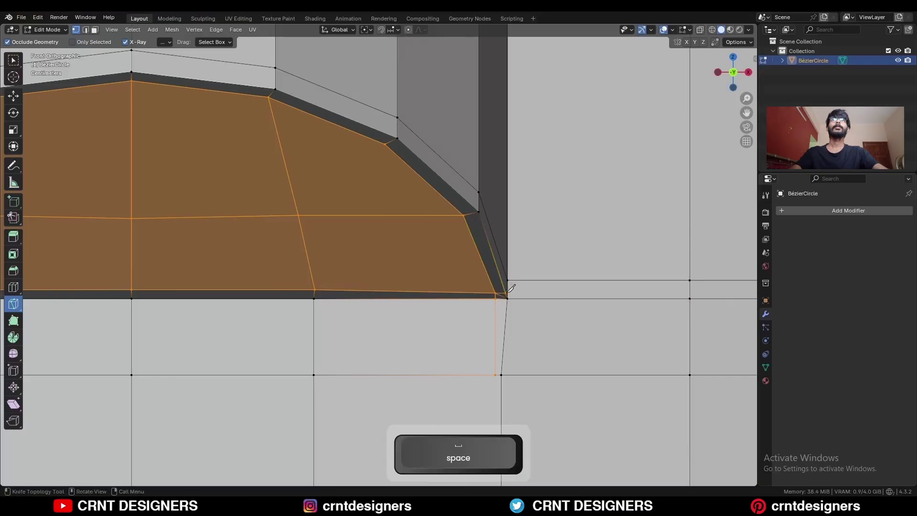
# In right view, knife a Z-constrained vertical cut up the lug's side beside the body junction, from the sloped bottom edge to the groove
pyautogui.scroll(-3, 515, 284)
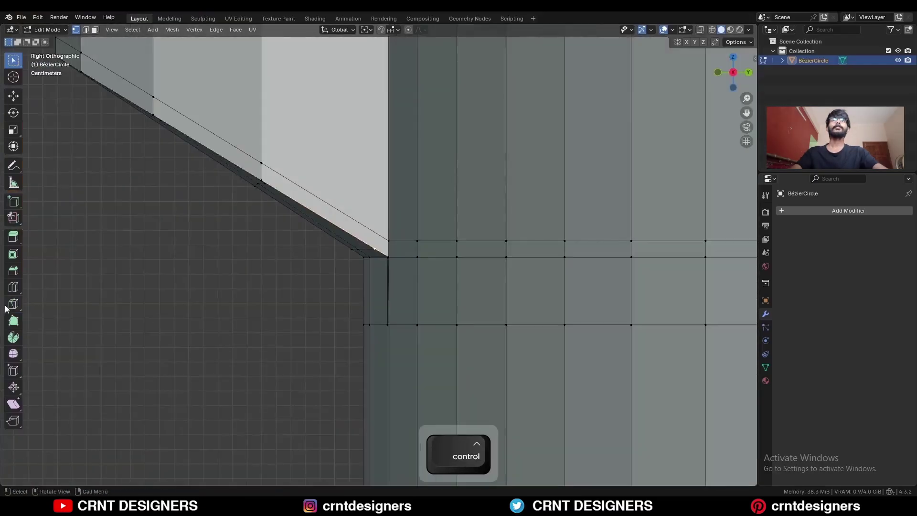
pyautogui.click(14, 304)
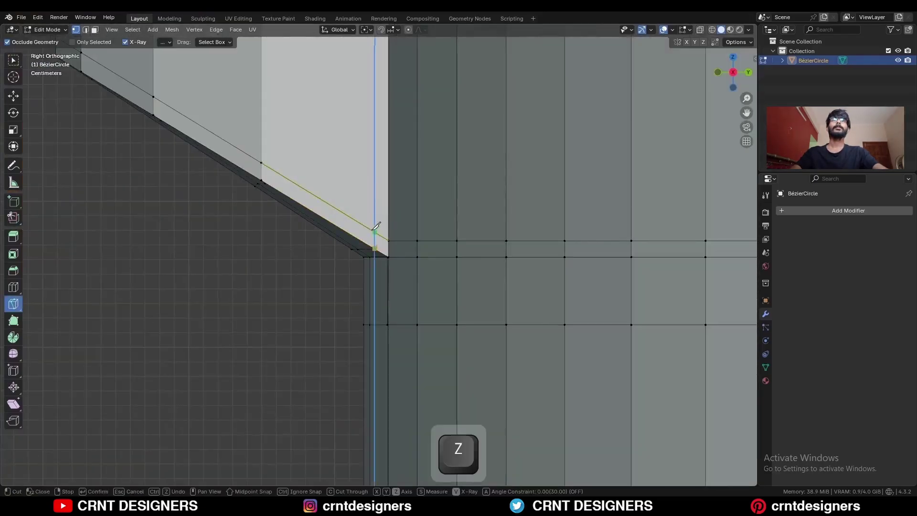
pyautogui.click(375, 233)
pyautogui.scroll(-4, 384, 152)
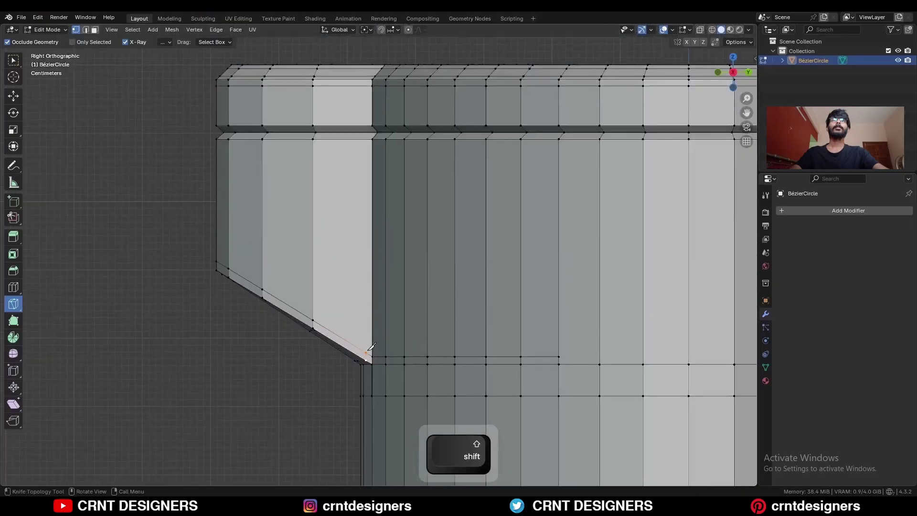
pyautogui.press('z')
pyautogui.click(374, 140)
pyautogui.press('space')
# Add a loop cut over the lug's upper rim, slid close to the body junction, and align it with the vertical cut at the groove
pyautogui.moveTo(376, 148); pyautogui.dragTo(409, 184, button='middle')
pyautogui.keyDown('shift'); pyautogui.moveTo(409, 183); pyautogui.dragTo(402, 211, button='middle'); pyautogui.keyUp('shift')
pyautogui.scroll(4, 389, 206)
pyautogui.hotkey('ctrl', 'r')
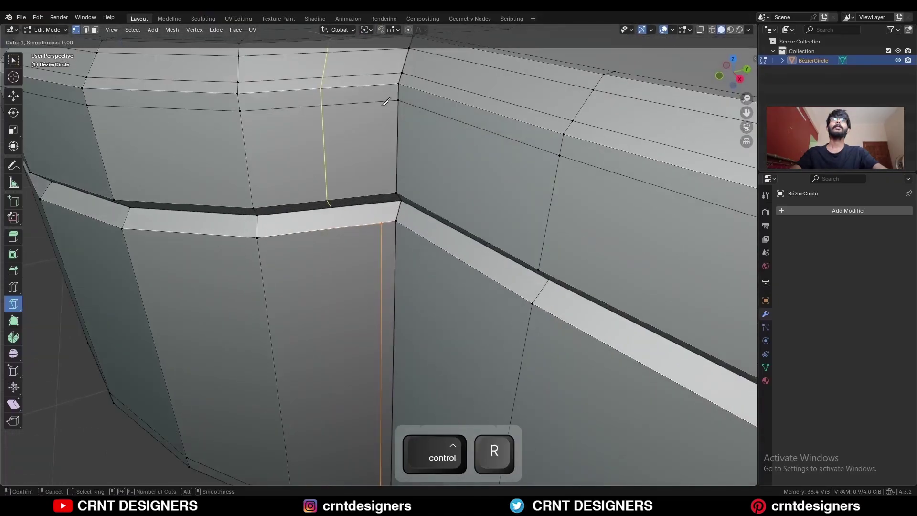
pyautogui.click(375, 96)
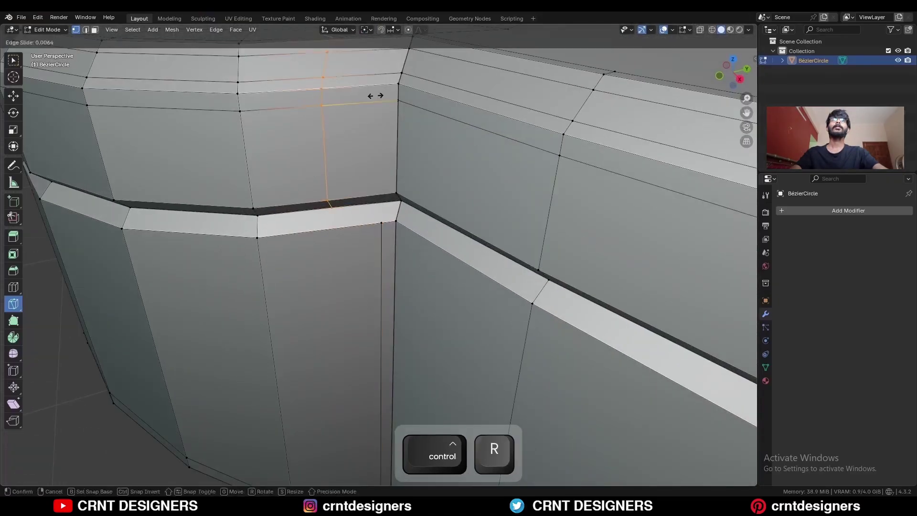
pyautogui.click(428, 115)
pyautogui.click(382, 203)
pyautogui.click(382, 223)
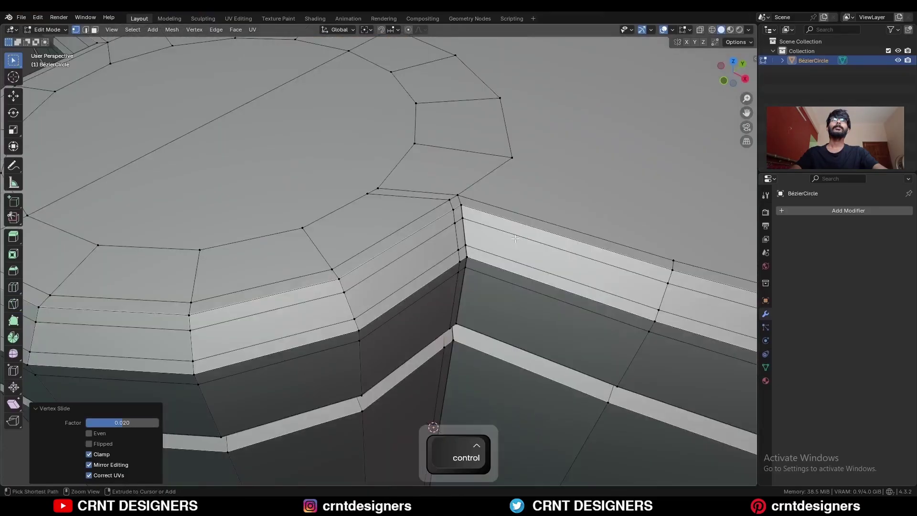
# Add a vertical loop cut on the oval's wall beside the lug junction, slid toward the corner at factor 0.9
pyautogui.hotkey('ctrl', 'r')
pyautogui.click(515, 238)
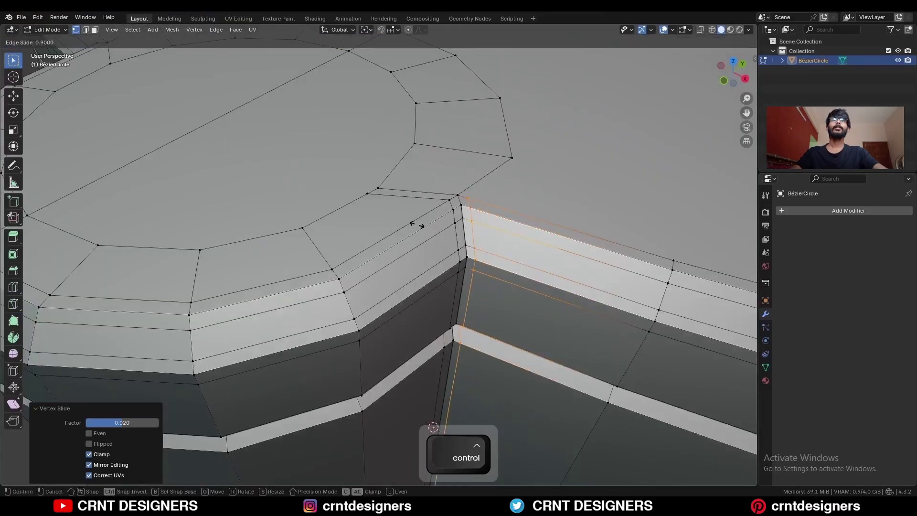
pyautogui.click(417, 224)
pyautogui.moveTo(418, 225); pyautogui.dragTo(461, 200, button='middle')
# Add a horizontal loop cut around the body just below the lug's bottom edge, slid close to that edge
pyautogui.keyDown('ctrl'); pyautogui.moveTo(462, 201); pyautogui.dragTo(419, 307, button='middle'); pyautogui.keyUp('ctrl')
pyautogui.hotkey('ctrl', 'r')
pyautogui.click(424, 277)
pyautogui.click(424, 270)
pyautogui.keyDown('shift'); pyautogui.moveTo(419, 307); pyautogui.dragTo(414, 303, button='middle'); pyautogui.keyUp('shift')
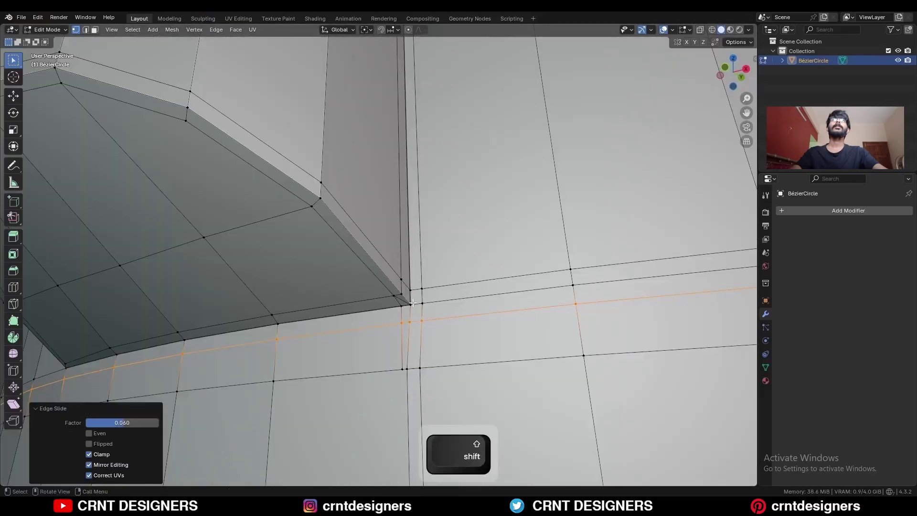
# Connect the lug's bottom corner vertex diagonally to the neighbouring vertex on the new loop and dissolve the redundant corner edge
pyautogui.click(413, 303)
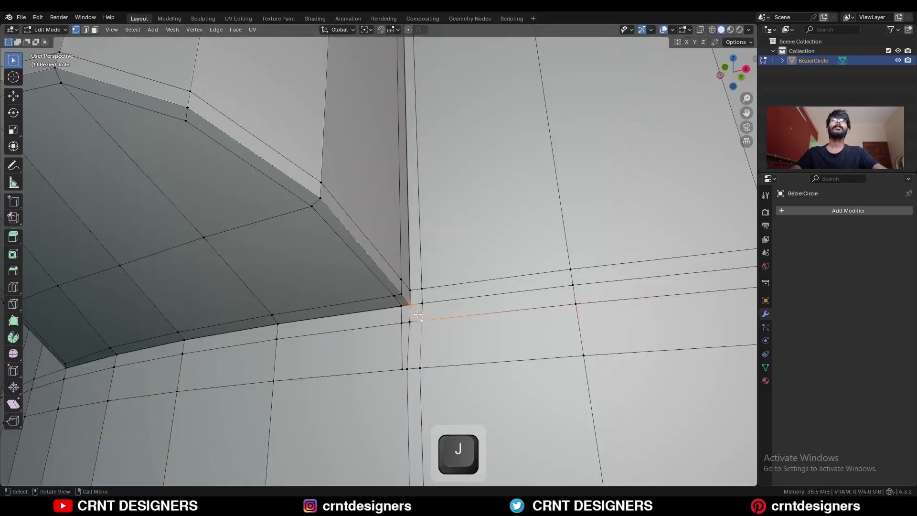
pyautogui.hotkey('ctrl', 'x')
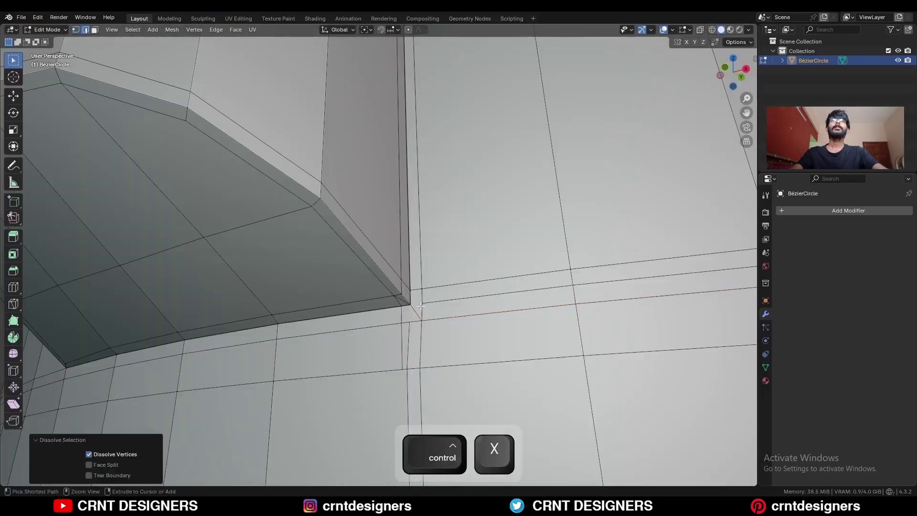
# Merge the two neighbouring vertices just below the lug's bottom corner and dissolve the leftover short edge
pyautogui.scroll(2, 427, 300)
pyautogui.press('1')
pyautogui.click(405, 333)
pyautogui.keyDown('shift'); pyautogui.click(414, 334); pyautogui.keyUp('shift')
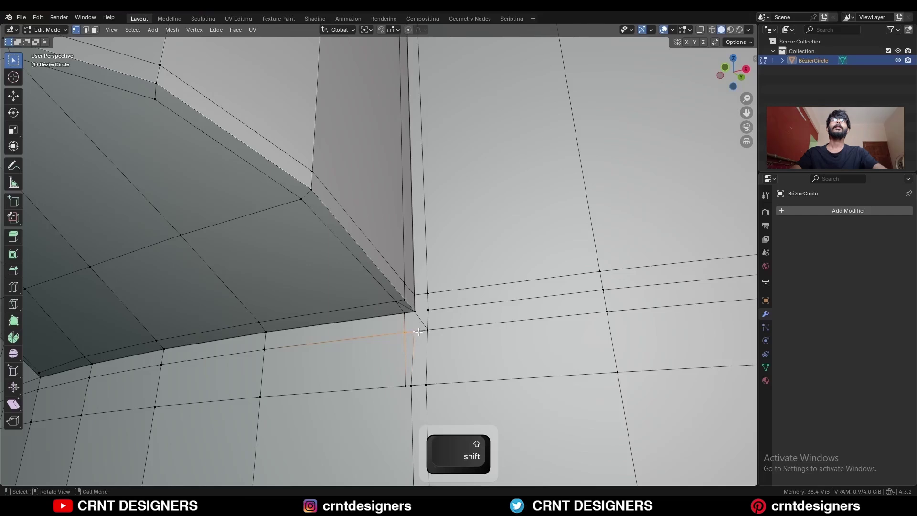
pyautogui.press('m')
pyautogui.click(418, 331)
pyautogui.press('2')
pyautogui.moveTo(418, 332); pyautogui.dragTo(525, 299, button='middle')
pyautogui.hotkey('ctrl', 'x')
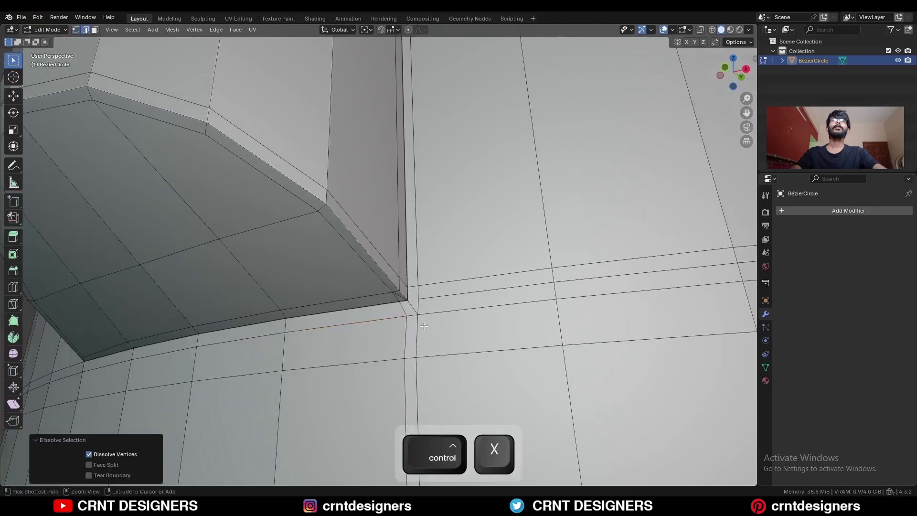
# Connect the lug's bottom corner diagonally to the next vertex on the loop below, and dissolve the redundant horizontal edge and vertical line there
pyautogui.press('1')
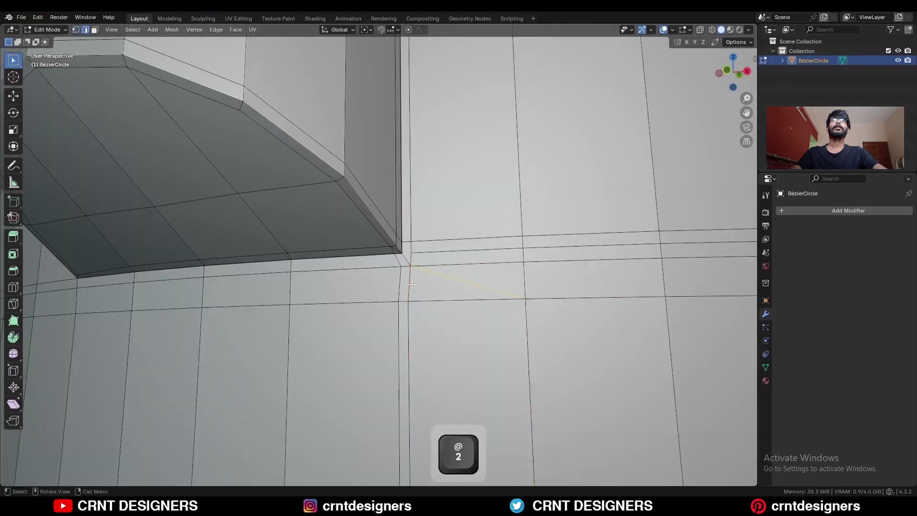
pyautogui.keyDown('shift'); pyautogui.click(459, 273); pyautogui.keyUp('shift')
pyautogui.hotkey('ctrl', 'x')
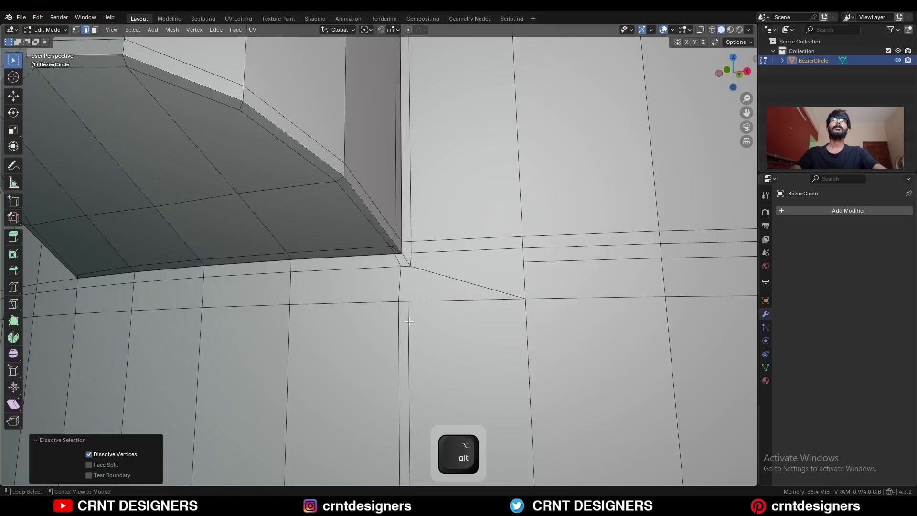
pyautogui.keyDown('alt'); pyautogui.click(409, 322); pyautogui.keyUp('alt')
pyautogui.hotkey('ctrl', 'x')
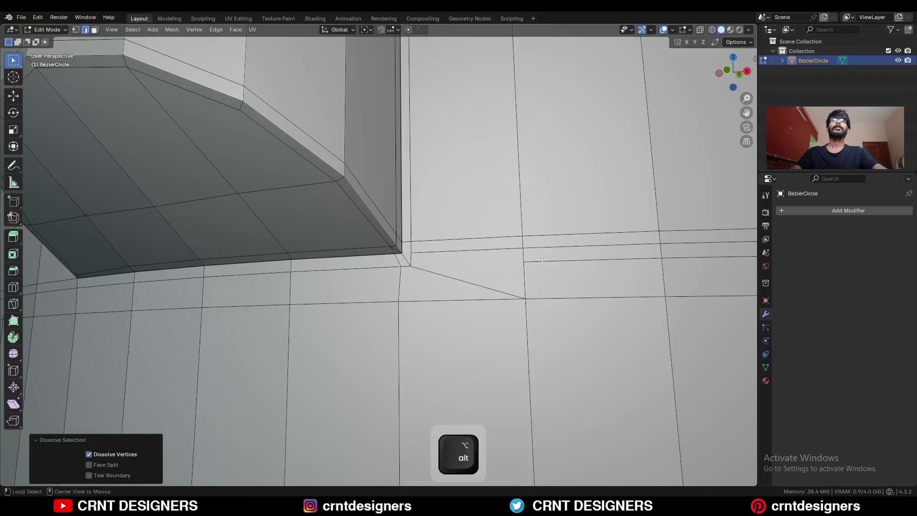
# Symmetrize the whole mesh from +X to -X
pyautogui.scroll(-2, 423, 242)
pyautogui.press('a')
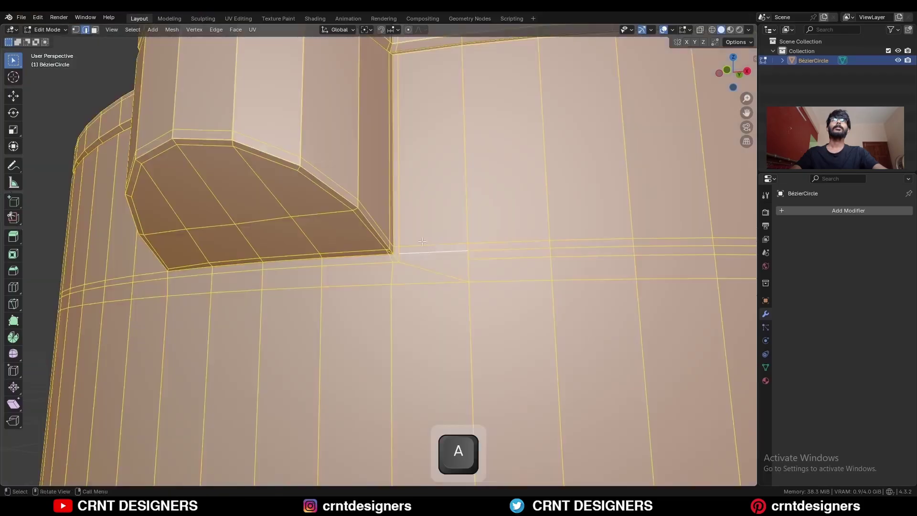
pyautogui.click(170, 30)
pyautogui.click(194, 168)
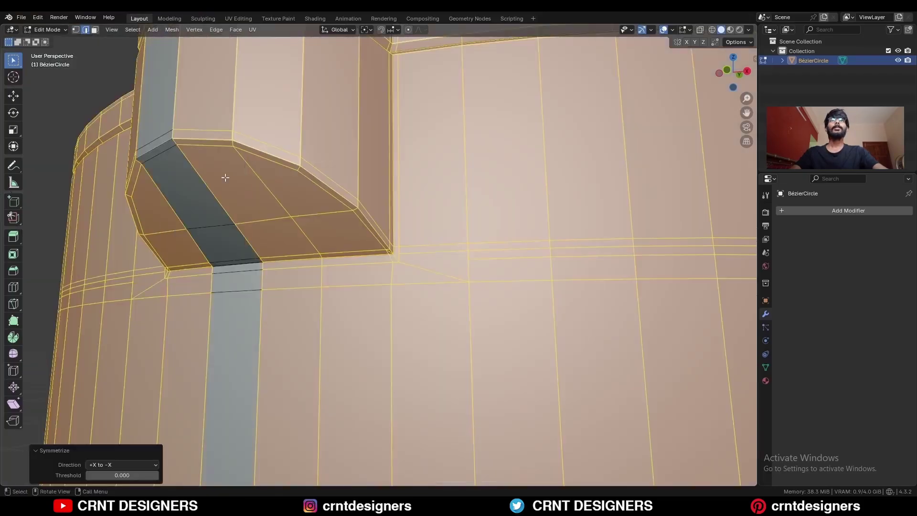
# Dissolve the two redundant horizontal edge loops on the body wall beside the lug's bottom corner
pyautogui.scroll(2, 516, 242)
pyautogui.keyDown('alt'); pyautogui.click(528, 262); pyautogui.keyUp('alt')
pyautogui.hotkey('ctrl', 'x')
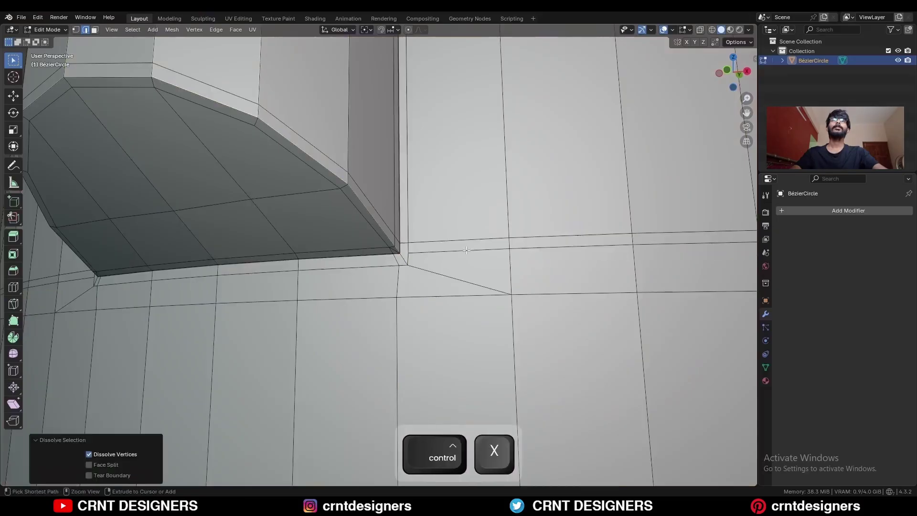
pyautogui.keyDown('alt'); pyautogui.click(449, 251); pyautogui.keyUp('alt')
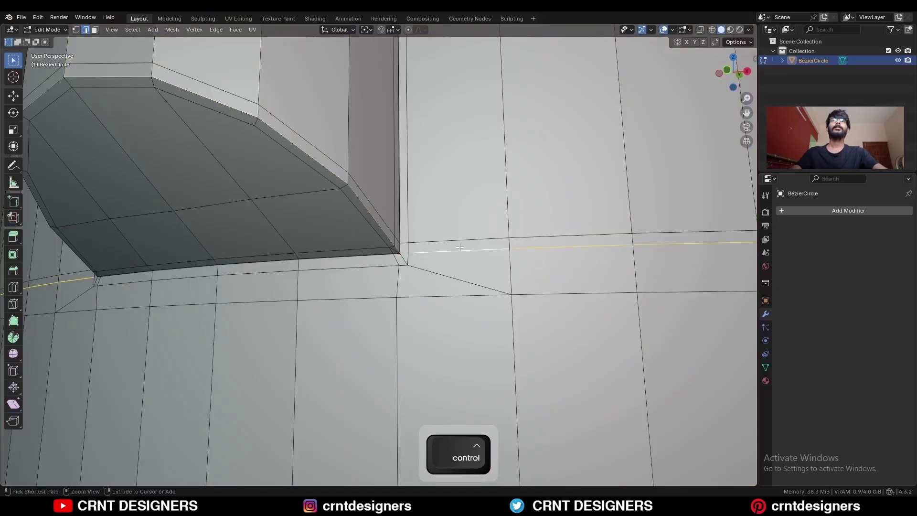
pyautogui.hotkey('ctrl', 'x')
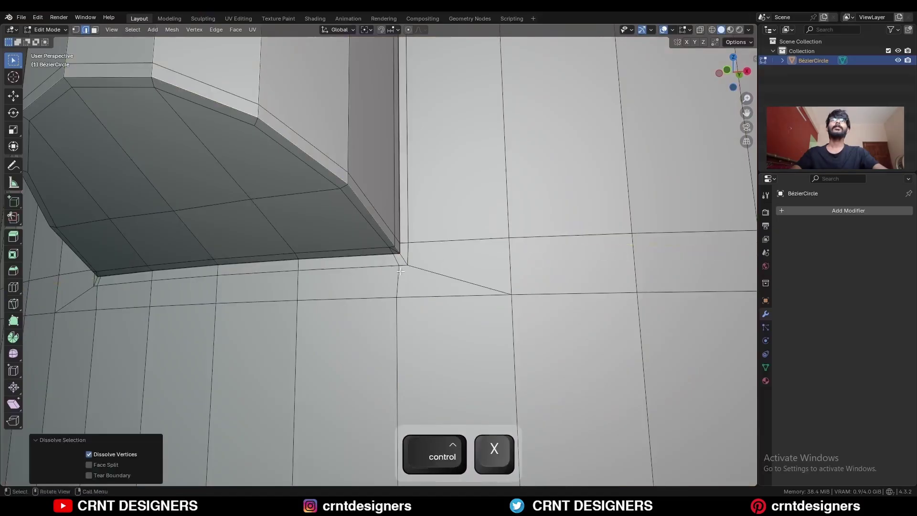
# Slide the vertex at the lug's junction with the body along its edge and dissolve the redundant edge there
pyautogui.press('1')
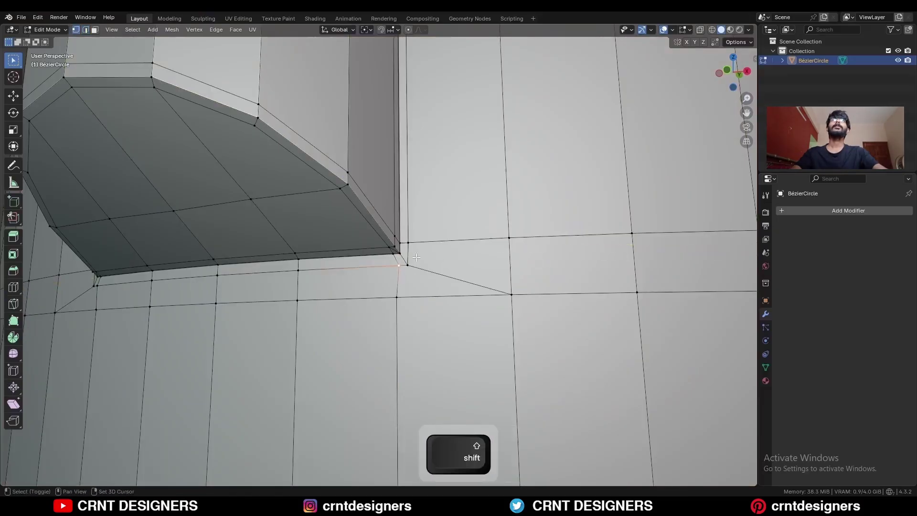
pyautogui.keyDown('shift'); pyautogui.moveTo(416, 257); pyautogui.dragTo(423, 242, button='middle'); pyautogui.keyUp('shift')
pyautogui.keyDown('ctrl'); pyautogui.moveTo(423, 242); pyautogui.dragTo(434, 389, button='middle'); pyautogui.keyUp('ctrl')
pyautogui.press('g')
pyautogui.press('g')
pyautogui.click(424, 244)
pyautogui.press('2')
pyautogui.hotkey('ctrl', 'x')
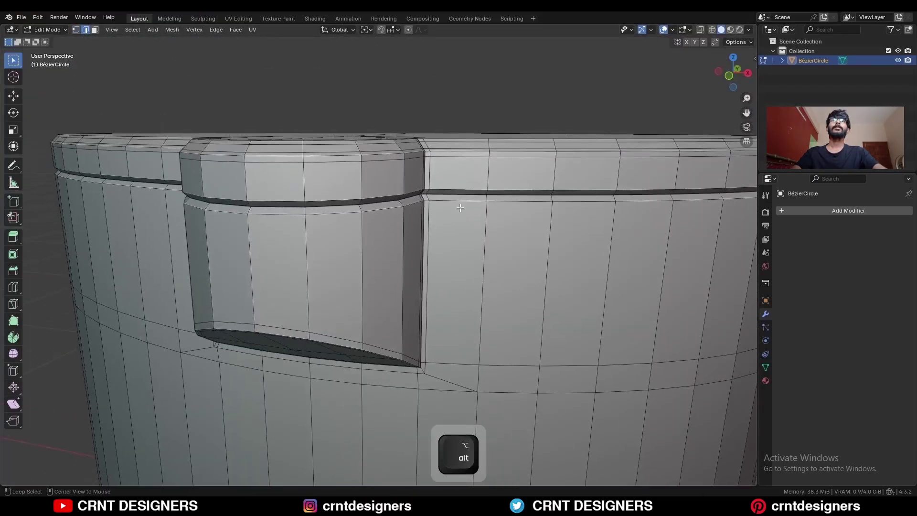
# Bevel the groove's edge loops around the body and lug with 2 segments and a width of 0.005 m
pyautogui.keyDown('alt'); pyautogui.keyDown('shift'); pyautogui.click(448, 195); pyautogui.keyUp('shift'); pyautogui.keyUp('alt')
pyautogui.moveTo(448, 194); pyautogui.dragTo(472, 253, button='middle')
pyautogui.keyDown('ctrl'); pyautogui.moveTo(472, 253); pyautogui.dragTo(515, 189, button='middle'); pyautogui.keyUp('ctrl')
pyautogui.hotkey('ctrl', 'b')
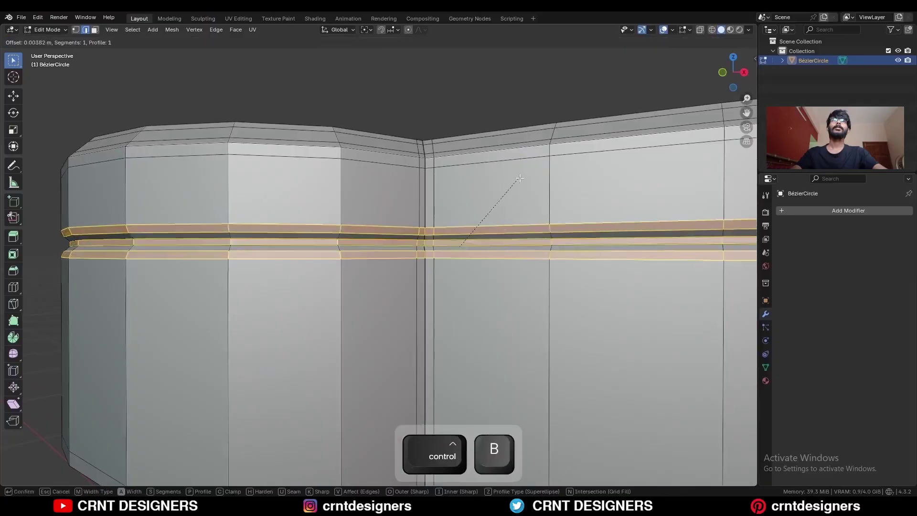
pyautogui.click(507, 189)
pyautogui.click(155, 341)
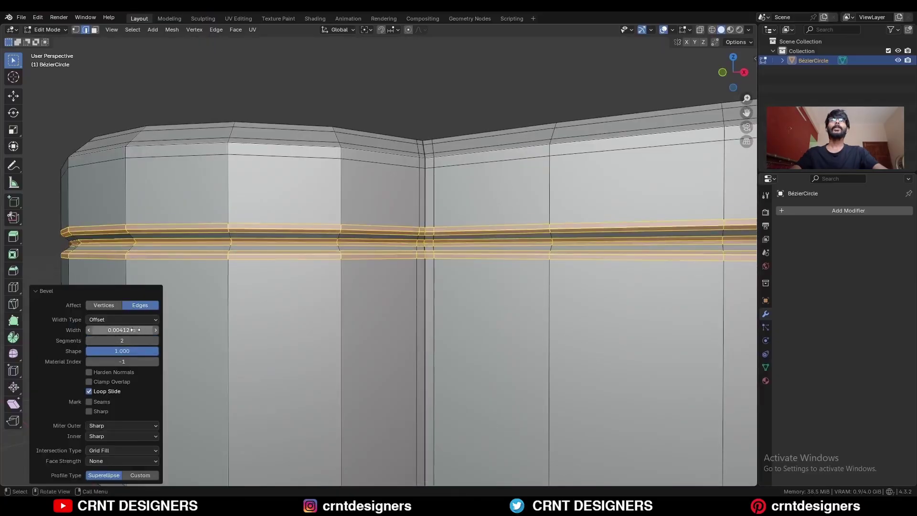
pyautogui.moveTo(133, 331); pyautogui.dragTo(102, 322)
pyautogui.write('5')
pyautogui.click(327, 215)
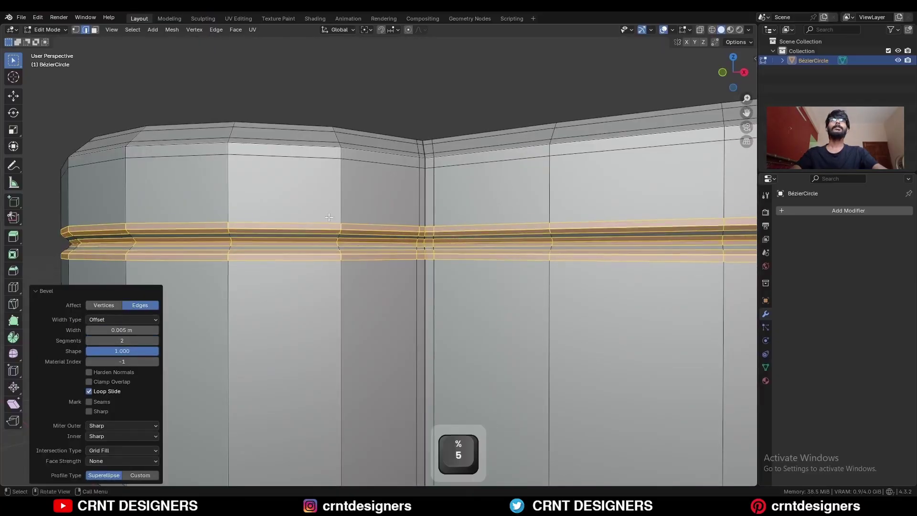
# Add two evenly spaced horizontal loop cuts around the body and lug, between the groove and the lug's bottom edge
pyautogui.press('Tab')
pyautogui.hotkey('alt', 'shift', 'z')
pyautogui.hotkey('alt', 'shift', 'z')
pyautogui.moveTo(406, 191); pyautogui.dragTo(428, 196, button='middle')
pyautogui.keyDown('ctrl'); pyautogui.moveTo(428, 196); pyautogui.dragTo(434, 276, button='middle'); pyautogui.keyUp('ctrl')
pyautogui.press('Tab')
pyautogui.hotkey('ctrl', 'r')
pyautogui.click(434, 276)
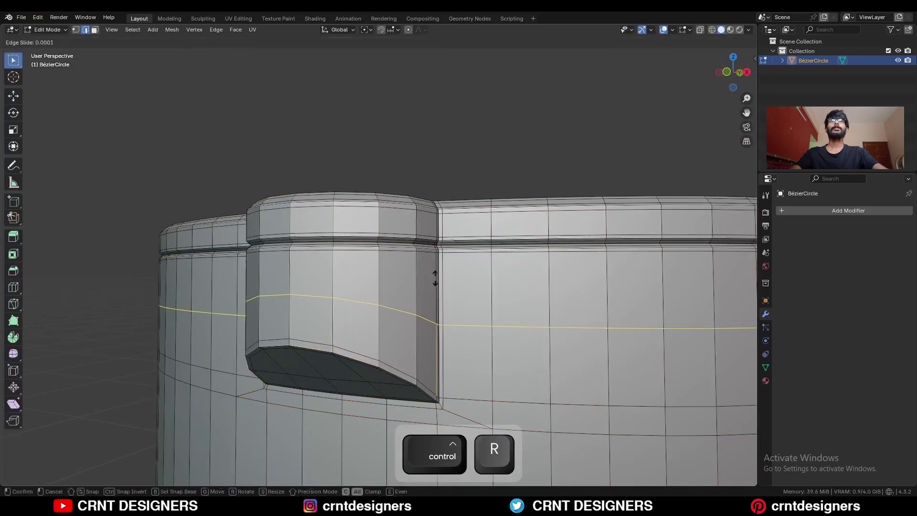
pyautogui.rightClick(434, 276)
pyautogui.click(157, 390)
pyautogui.click(156, 391)
pyautogui.hotkey('ctrl', 'z')
pyautogui.scroll(-4, 433, 295)
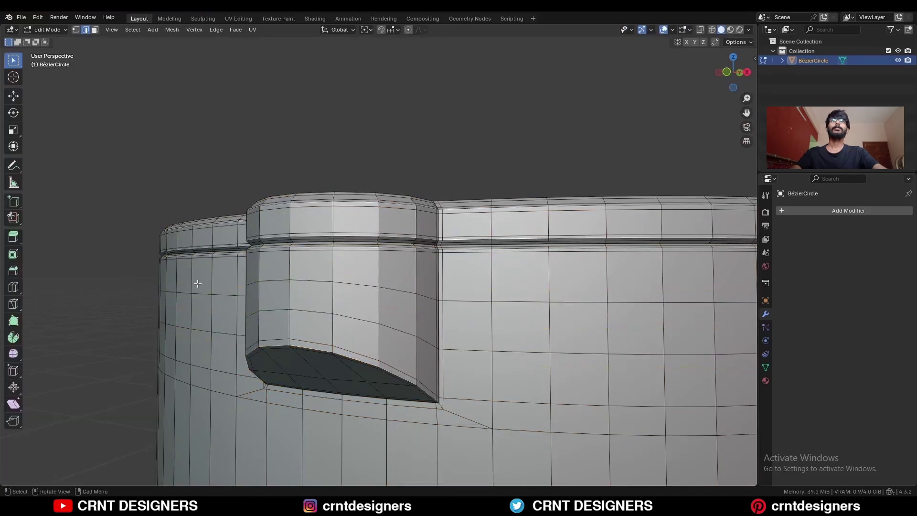
# Add several evenly spaced horizontal loop cuts around the lower body beneath the lug
pyautogui.hotkey('ctrl', 'r')
pyautogui.click(429, 258)
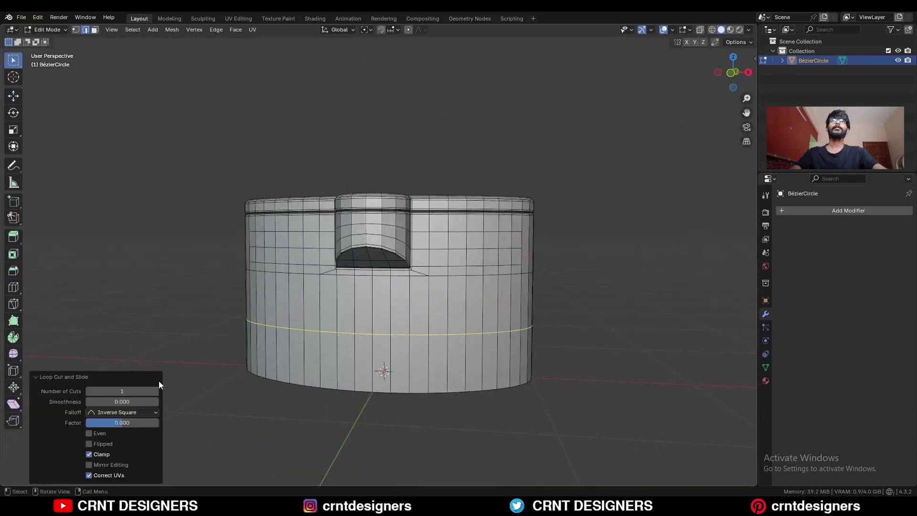
pyautogui.click(156, 389)
pyautogui.click(157, 389)
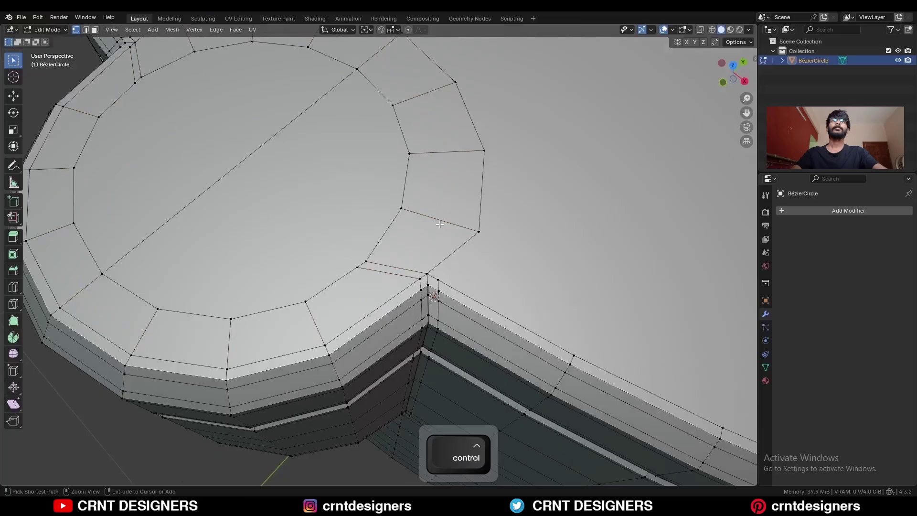
# Add a loop cut through the face ring on the lug's top, slid slightly outward
pyautogui.hotkey('ctrl', 'r')
pyautogui.click(439, 221)
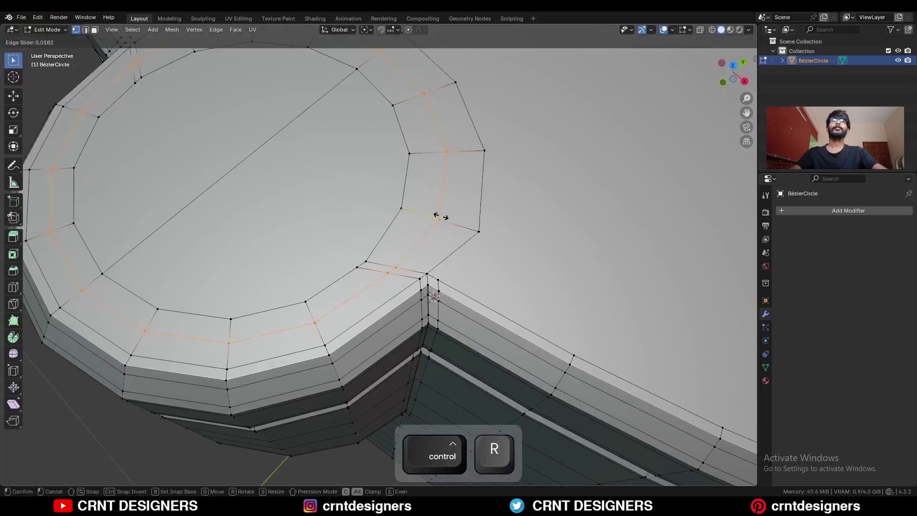
pyautogui.click(447, 220)
# Merge the two close vertices on the new top ring near the lug junction and dissolve the redundant edge beside them
pyautogui.click(393, 276)
pyautogui.keyDown('shift'); pyautogui.click(403, 270); pyautogui.keyUp('shift')
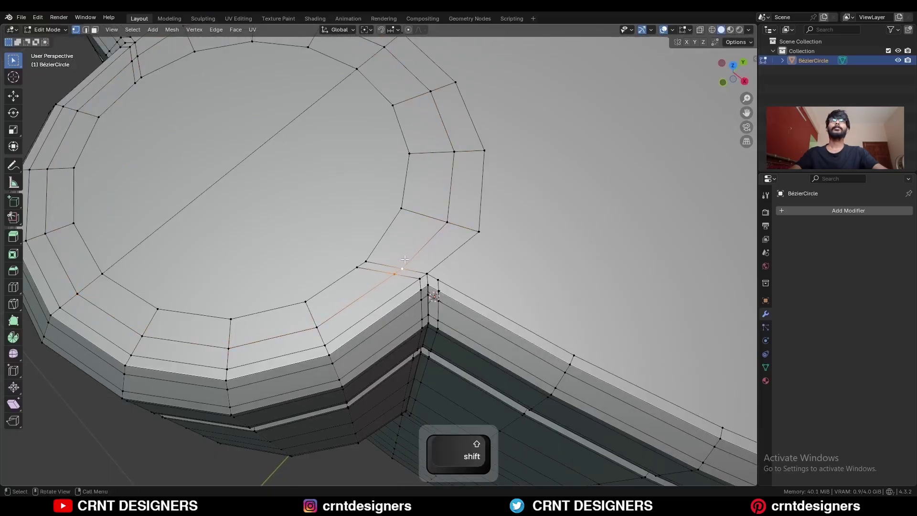
pyautogui.press('m')
pyautogui.click(403, 261)
pyautogui.press('2')
pyautogui.click(387, 269)
pyautogui.hotkey('ctrl', 'x')
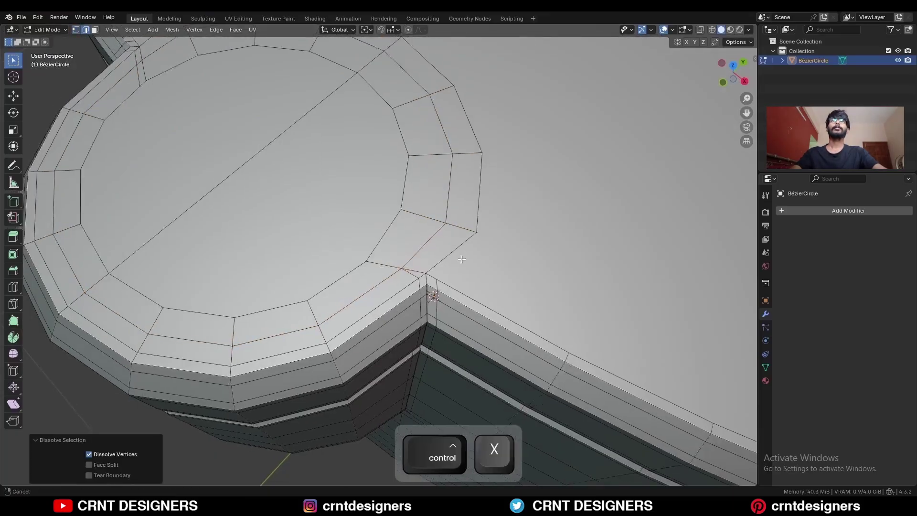
# Connect the body's rim vertex beside the lug junction to the nearest vertex on the lug's outer top ring
pyautogui.scroll(-2, 432, 292)
pyautogui.moveTo(435, 294)
pyautogui.mouseDown(button='middle')
pyautogui.moveTo(424, 284)
pyautogui.moveTo(437, 311)
pyautogui.mouseUp(button='middle')
pyautogui.scroll(-2, 431, 286)
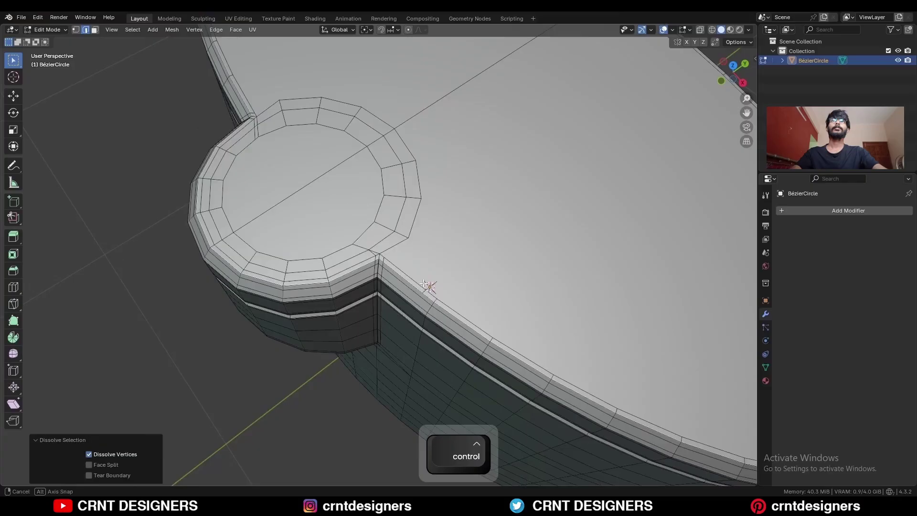
pyautogui.scroll(2, 437, 310)
pyautogui.press('1')
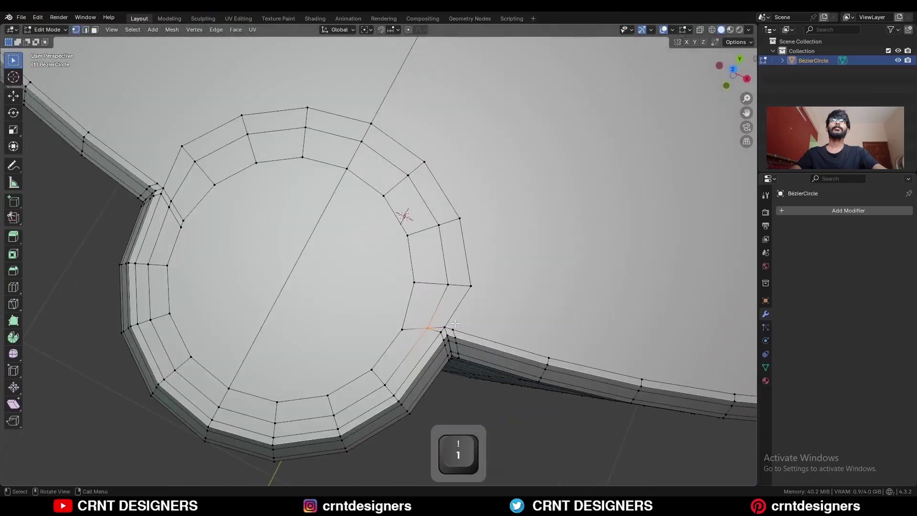
pyautogui.keyDown('shift'); pyautogui.moveTo(437, 351); pyautogui.dragTo(423, 328, button='middle'); pyautogui.keyUp('shift')
pyautogui.click(438, 305)
pyautogui.keyDown('shift'); pyautogui.click(457, 266); pyautogui.keyUp('shift')
pyautogui.press('j')
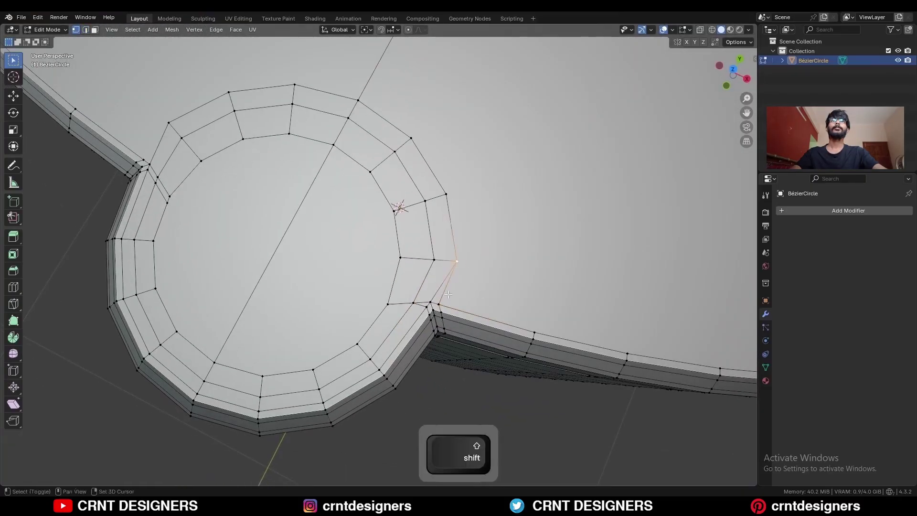
# In top view, knife-cut an arc across the top face around the lug's ring, from the body's rim to the centre line
pyautogui.keyDown('shift'); pyautogui.moveTo(448, 295); pyautogui.dragTo(413, 283, button='middle'); pyautogui.keyUp('shift')
pyautogui.moveTo(416, 249); pyautogui.dragTo(437, 261, button='middle')
pyautogui.click(729, 71)
pyautogui.scroll(-3, 403, 316)
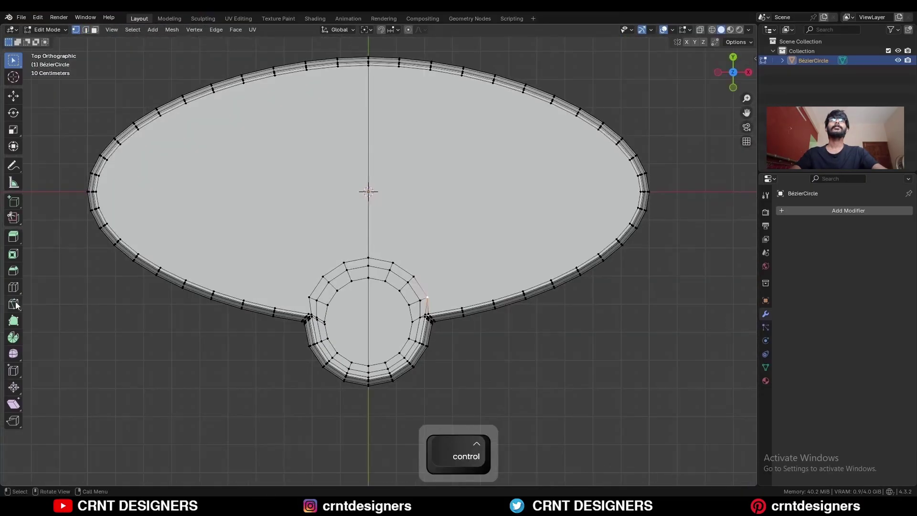
pyautogui.click(14, 304)
pyautogui.scroll(2, 469, 268)
pyautogui.click(483, 305)
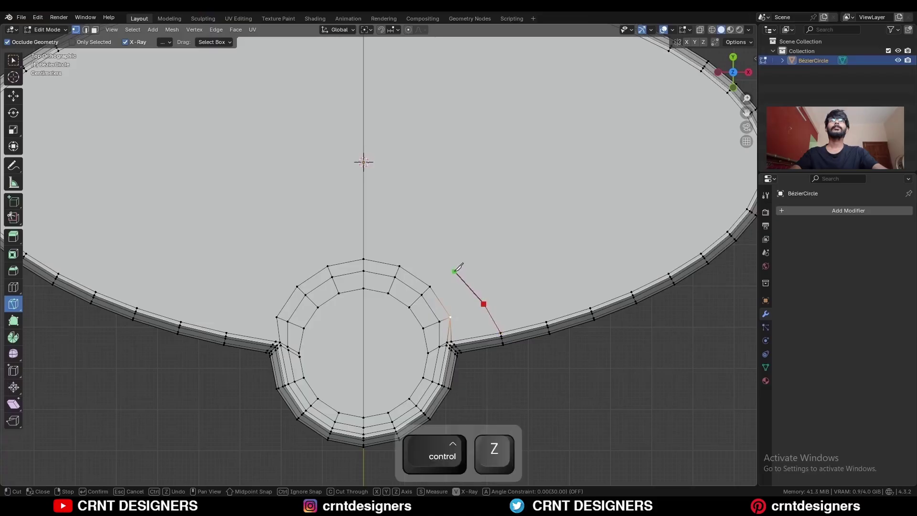
pyautogui.click(454, 271)
pyautogui.click(372, 233)
pyautogui.press('space')
# Knife-cut radial edges joining the lug's outer ring vertices to the arc, and adjust the arc's vertex positions
pyautogui.press('space')
pyautogui.press('space')
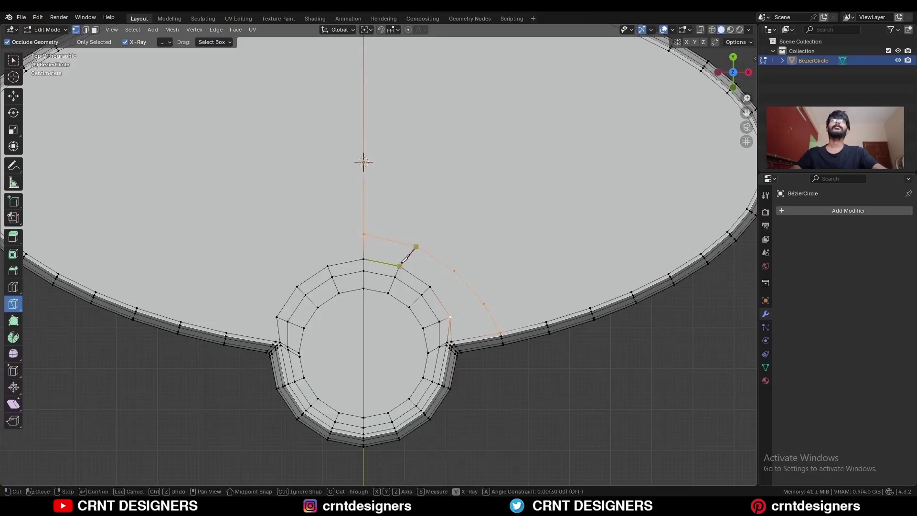
pyautogui.click(451, 317)
pyautogui.click(484, 304)
pyautogui.press('space')
pyautogui.keyDown('ctrl'); pyautogui.moveTo(487, 302); pyautogui.dragTo(508, 275, button='middle'); pyautogui.keyUp('ctrl')
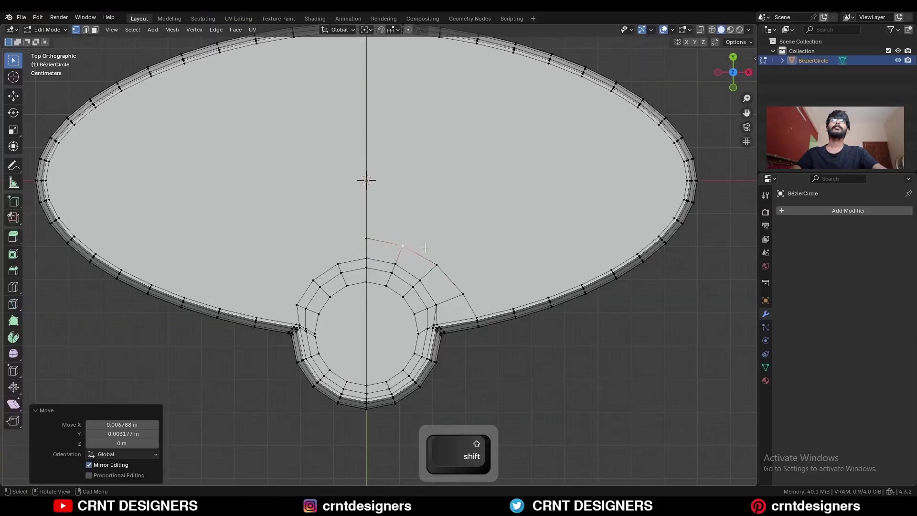
# Symmetrize the entire mesh to mirror the arc and radial cuts to the lug's other side, then clear the selection
pyautogui.press('a')
pyautogui.click(172, 30)
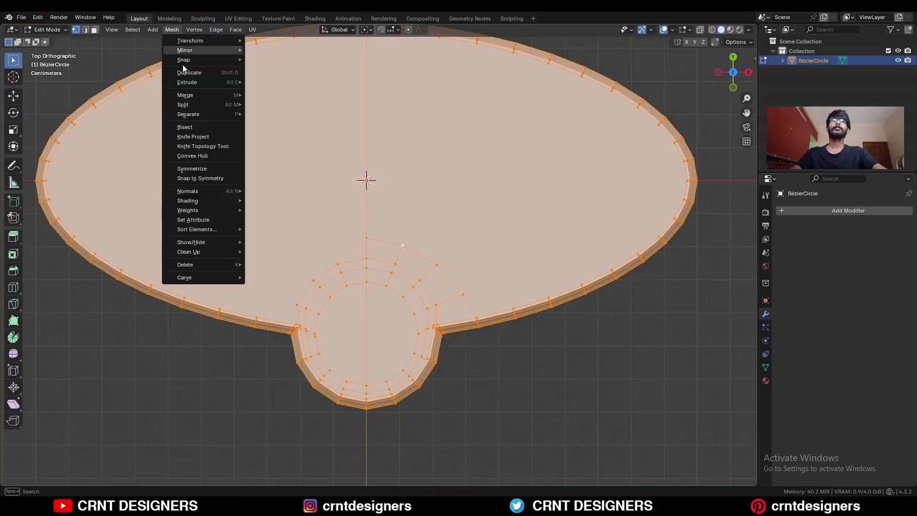
pyautogui.click(201, 169)
pyautogui.click(551, 360)
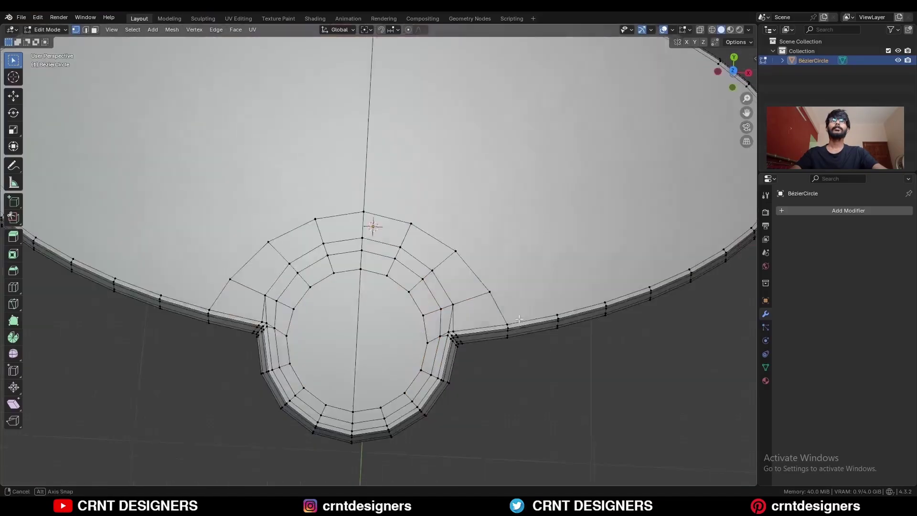
# Move the horizontal edge loop just below the lug down about 0.03 m along Z
pyautogui.moveTo(551, 360); pyautogui.dragTo(484, 266, button='middle')
pyautogui.press('3')
pyautogui.keyDown('alt'); pyautogui.click(440, 202); pyautogui.keyUp('alt')
pyautogui.moveTo(440, 202); pyautogui.dragTo(395, 213, button='middle')
pyautogui.keyDown('ctrl'); pyautogui.moveTo(376, 288); pyautogui.dragTo(382, 251, button='middle'); pyautogui.keyUp('ctrl')
pyautogui.press('2')
pyautogui.keyDown('alt'); pyautogui.click(461, 271); pyautogui.keyUp('alt')
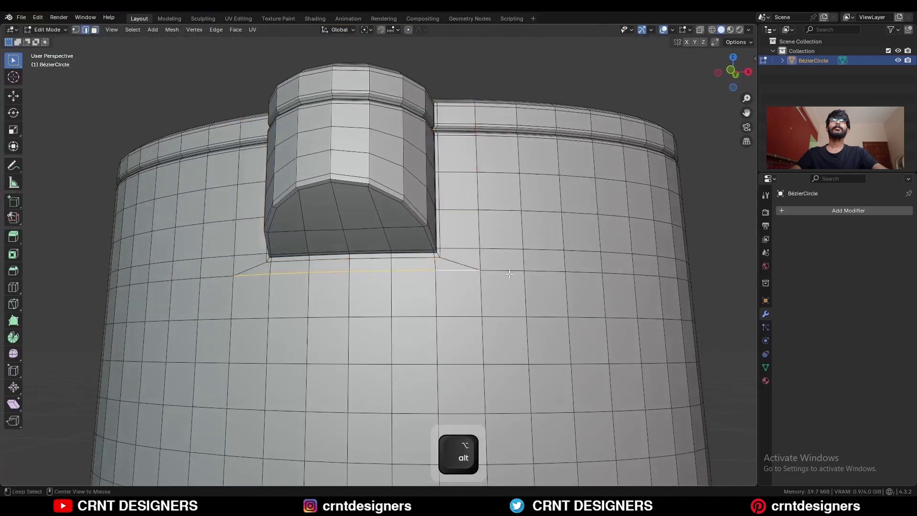
pyautogui.click(14, 96)
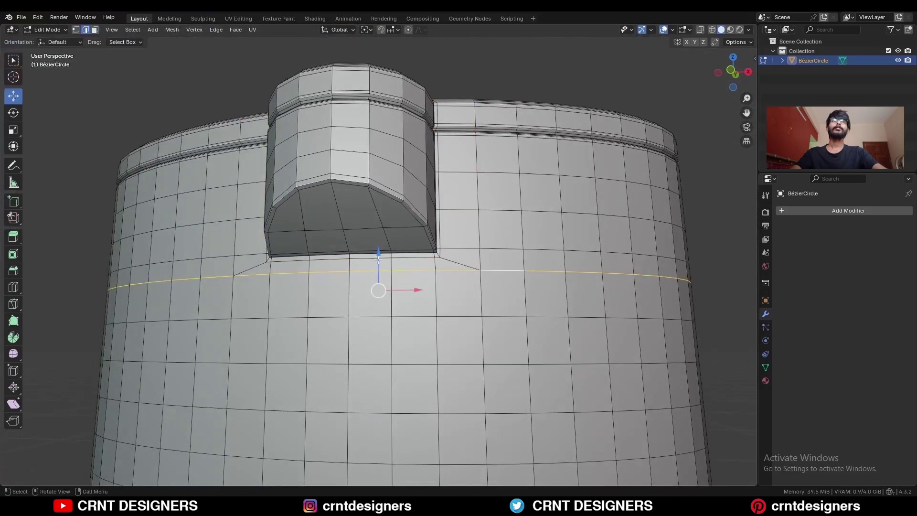
pyautogui.keyDown('shift'); pyautogui.moveTo(377, 259); pyautogui.dragTo(371, 286); pyautogui.keyUp('shift')
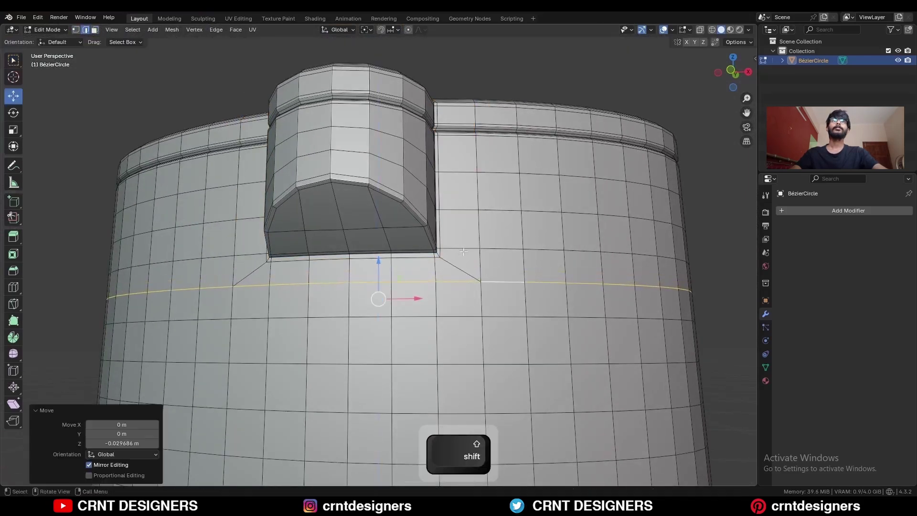
# Symmetrize the whole mesh along Y to copy the front lug's topology to the back lug
pyautogui.moveTo(465, 266); pyautogui.dragTo(432, 278, button='middle')
pyautogui.press('3')
pyautogui.keyDown('alt'); pyautogui.click(444, 275); pyautogui.keyUp('alt')
pyautogui.press('Tab')
pyautogui.moveTo(464, 191); pyautogui.dragTo(477, 270, button='middle')
pyautogui.press('Tab')
pyautogui.press('a')
pyautogui.click(172, 29)
pyautogui.click(203, 169)
pyautogui.keyDown('ctrl'); pyautogui.moveTo(329, 229); pyautogui.dragTo(330, 316, button='middle'); pyautogui.keyUp('ctrl')
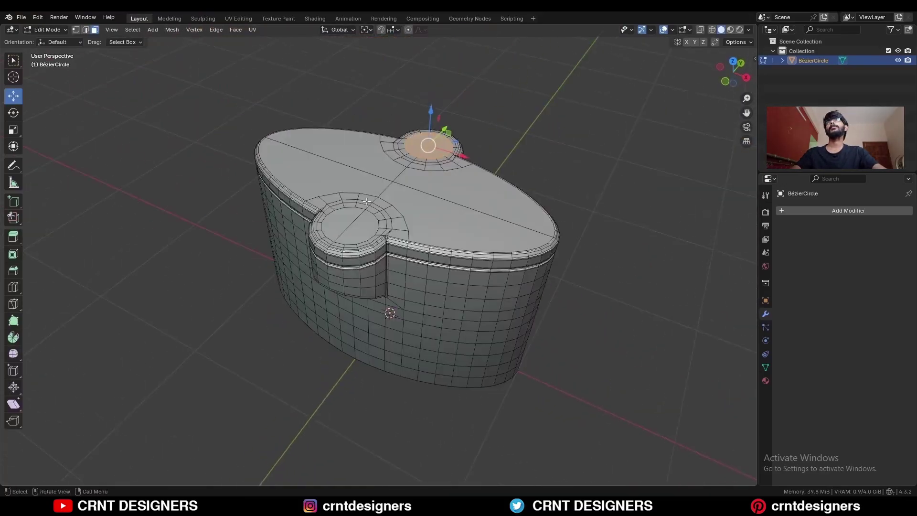
# Dissolve the inner edges of both lugs' top faces and scale each face up to about 1.049 around its own centre
pyautogui.keyDown('ctrl'); pyautogui.moveTo(329, 258); pyautogui.dragTo(328, 206, button='middle'); pyautogui.keyUp('ctrl')
pyautogui.keyDown('shift'); pyautogui.click(329, 204); pyautogui.keyUp('shift')
pyautogui.scroll(3, 444, 225)
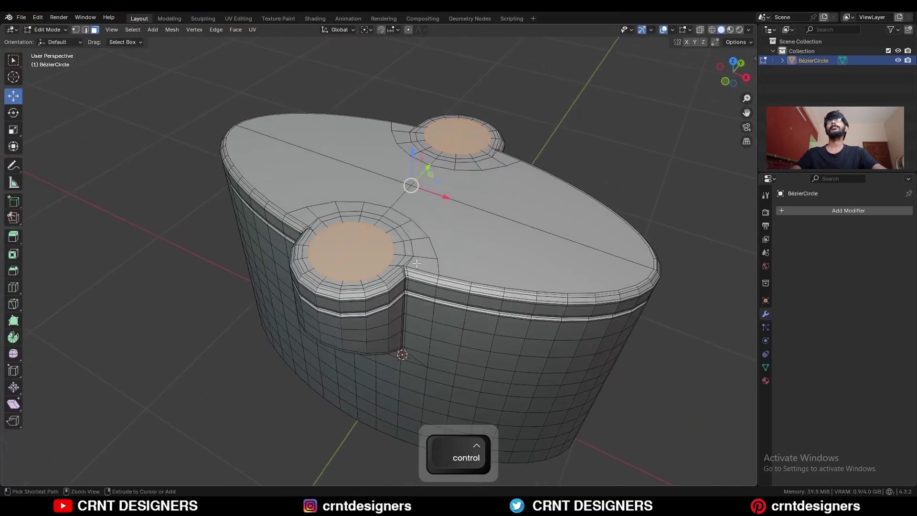
pyautogui.hotkey('ctrl', 'x')
pyautogui.scroll(2, 466, 223)
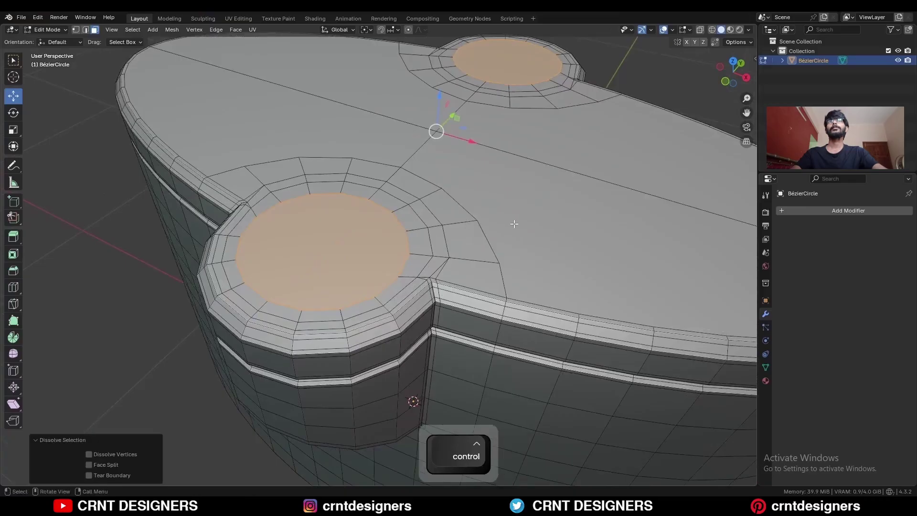
pyautogui.press('s')
pyautogui.click(541, 220)
# Form stepped recesses in both lug tops: inset the faces about 0.021 m, sink them about 0.023 m, and extrude them deeper
pyautogui.scroll(2, 542, 220)
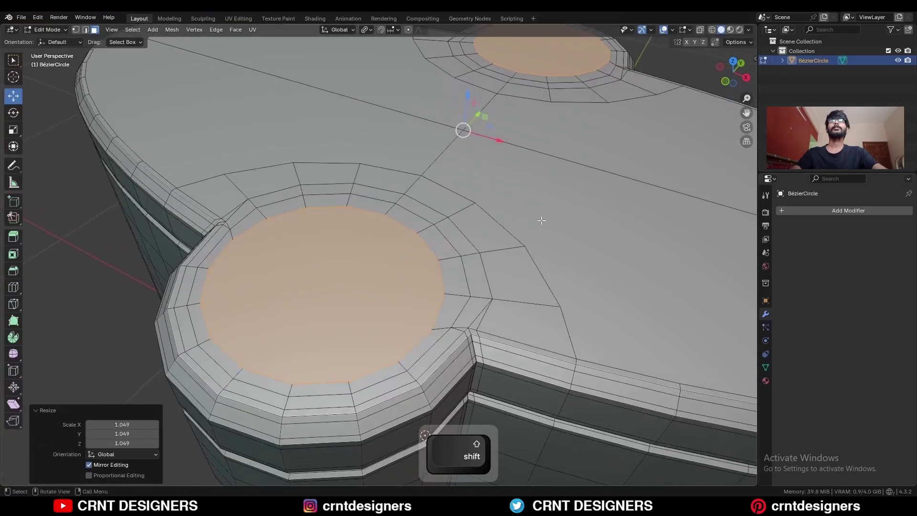
pyautogui.press('i')
pyautogui.click(549, 205)
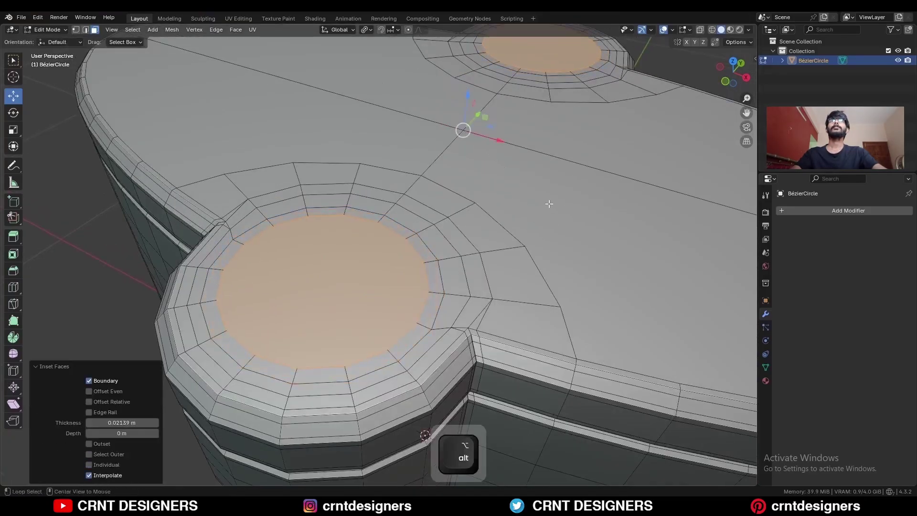
pyautogui.hotkey('alt', 's')
pyautogui.click(546, 235)
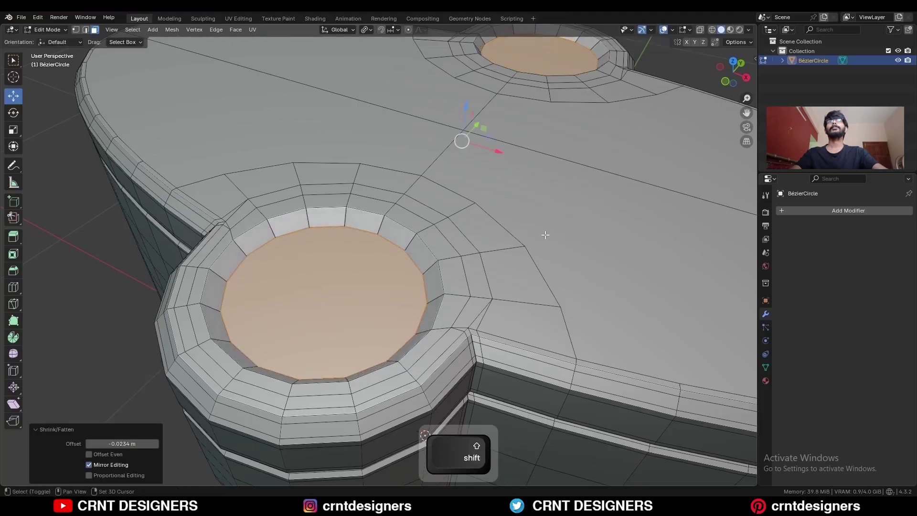
pyautogui.press('e')
pyautogui.click(534, 238)
# Bevel the rim, step and floor edge loops of both lug recesses about 0.006 m wide with two segments
pyautogui.moveTo(535, 238); pyautogui.dragTo(499, 246, button='middle')
pyautogui.keyDown('alt'); pyautogui.keyDown('shift'); pyautogui.click(499, 240); pyautogui.keyUp('shift'); pyautogui.keyUp('alt')
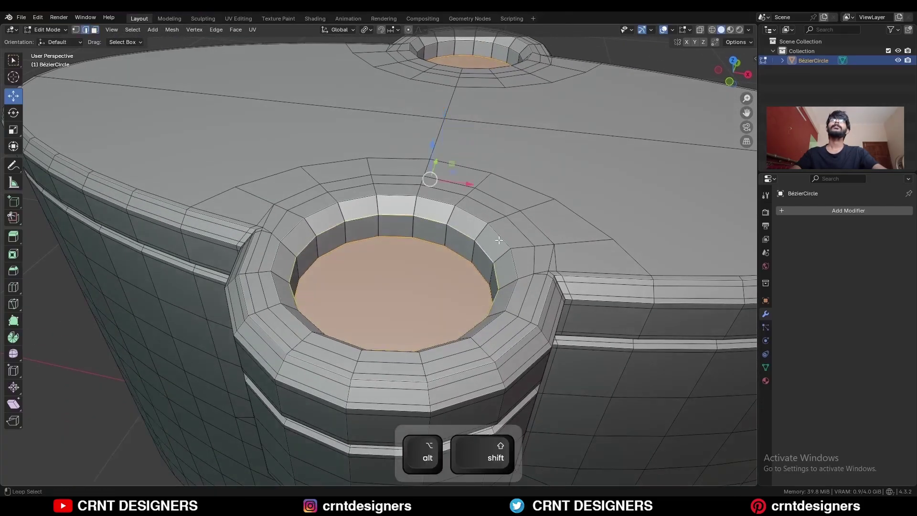
pyautogui.hotkey('ctrl', 'b')
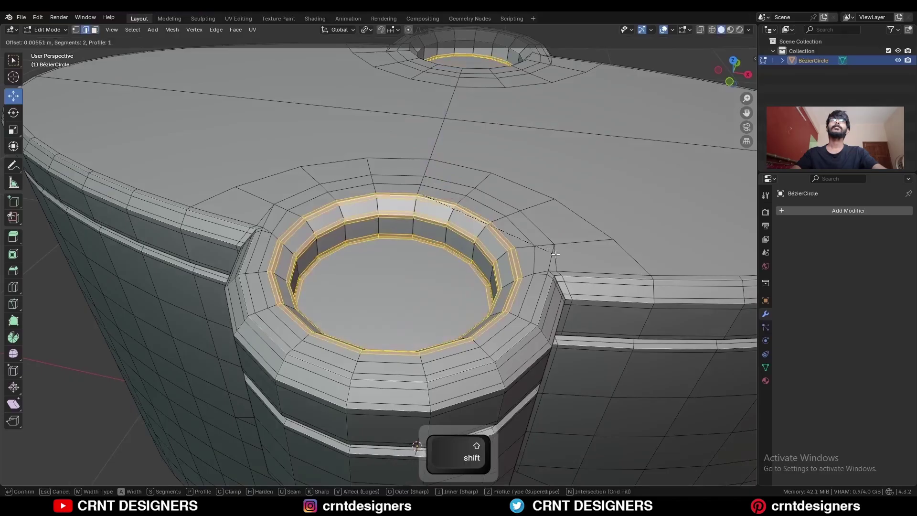
pyautogui.click(558, 256)
# Inset the front lug recess's floor face about 0.022 m and delete the inner face
pyautogui.moveTo(559, 257); pyautogui.dragTo(449, 287, button='middle')
pyautogui.press('3')
pyautogui.click(391, 319)
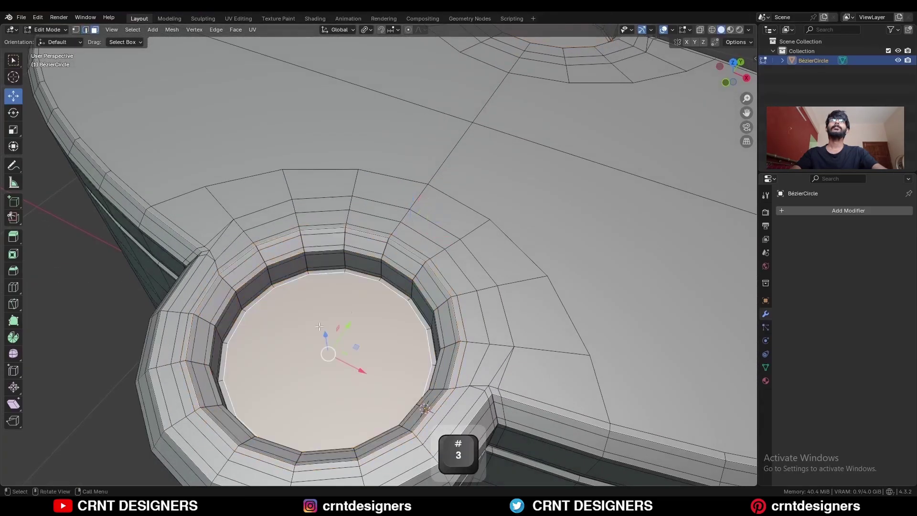
pyautogui.keyDown('shift'); pyautogui.moveTo(392, 319); pyautogui.dragTo(414, 267, button='middle'); pyautogui.keyUp('shift')
pyautogui.press('i')
pyautogui.click(473, 269)
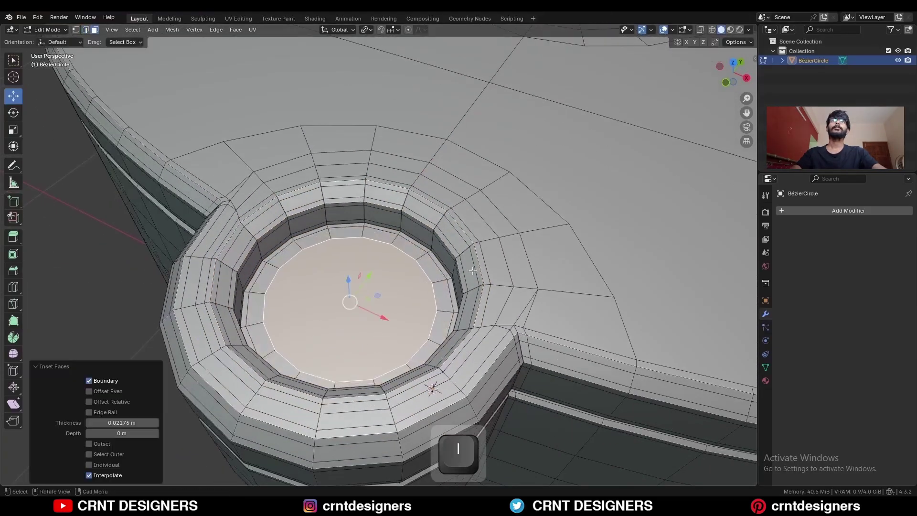
pyautogui.press('x')
pyautogui.click(471, 270)
# Grid Fill the hole in the front recess floor with a span of 4, shifting the offset to align the grid with the axes
pyautogui.press('2')
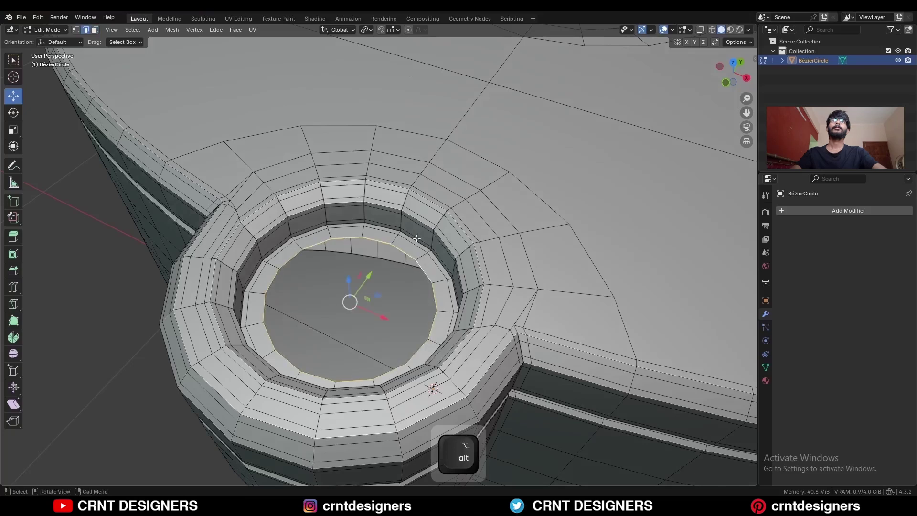
pyautogui.click(240, 29)
pyautogui.click(257, 143)
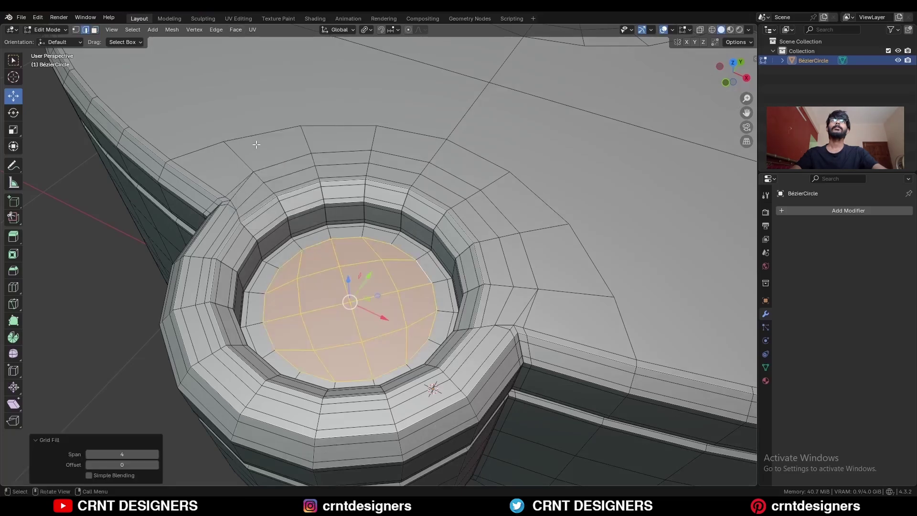
pyautogui.click(156, 465)
pyautogui.click(155, 465)
pyautogui.click(329, 293)
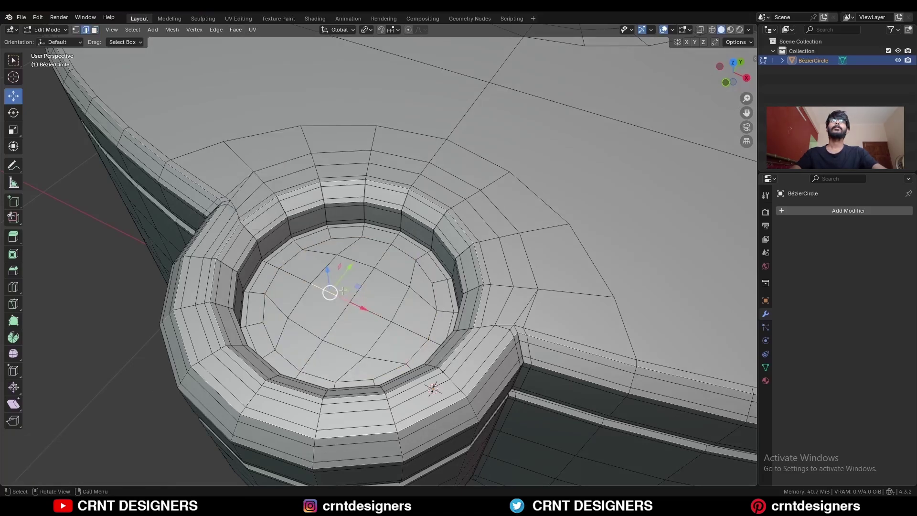
# Knife-cut three parallel lines across the lid's +X half, joining matching vertices of the front and back lug arcs
pyautogui.press('Tab')
pyautogui.scroll(-5, 480, 347)
pyautogui.click(733, 62)
pyautogui.press('Tab')
pyautogui.keyDown('shift'); pyautogui.moveTo(621, 134); pyautogui.dragTo(613, 147, button='middle'); pyautogui.keyUp('shift')
pyautogui.click(13, 303)
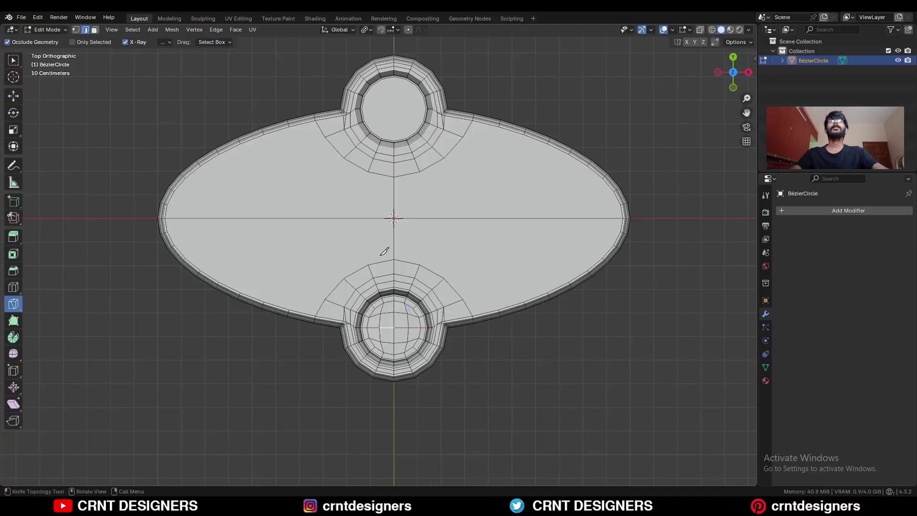
pyautogui.press('1')
pyautogui.click(420, 265)
pyautogui.click(420, 172)
pyautogui.press('space')
pyautogui.click(444, 158)
pyautogui.click(444, 278)
pyautogui.press('space')
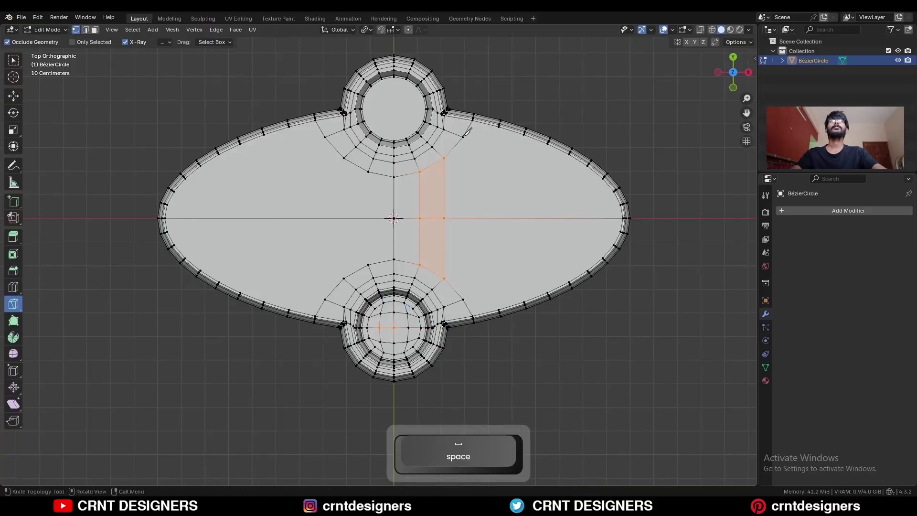
pyautogui.click(463, 137)
pyautogui.click(463, 300)
pyautogui.press('space')
# Knife-cut lines from the front +X rim vertices to the lid's centre line, plus one X-aligned cut just in front of that line
pyautogui.click(500, 310)
pyautogui.press('y')
pyautogui.click(498, 219)
pyautogui.press('space')
pyautogui.click(524, 303)
pyautogui.press('y')
pyautogui.click(524, 218)
pyautogui.press('space')
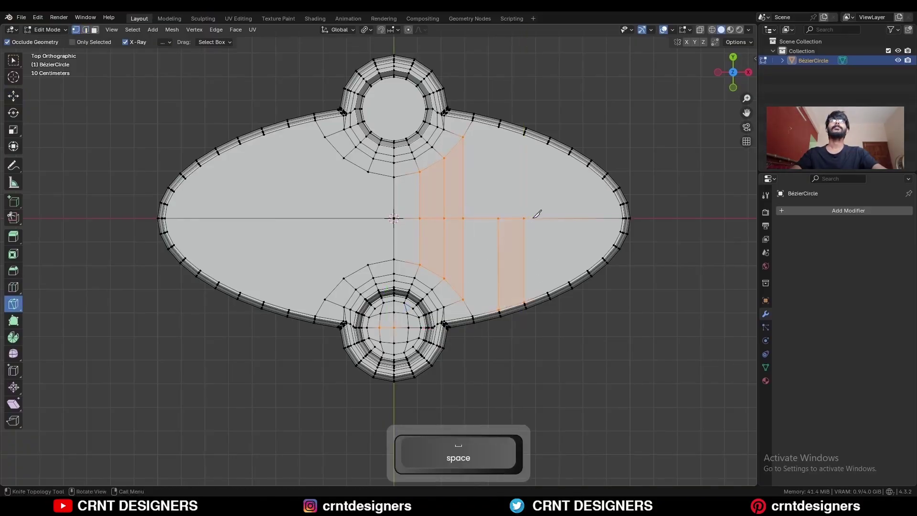
pyautogui.click(548, 293)
pyautogui.click(568, 218)
pyautogui.press('space')
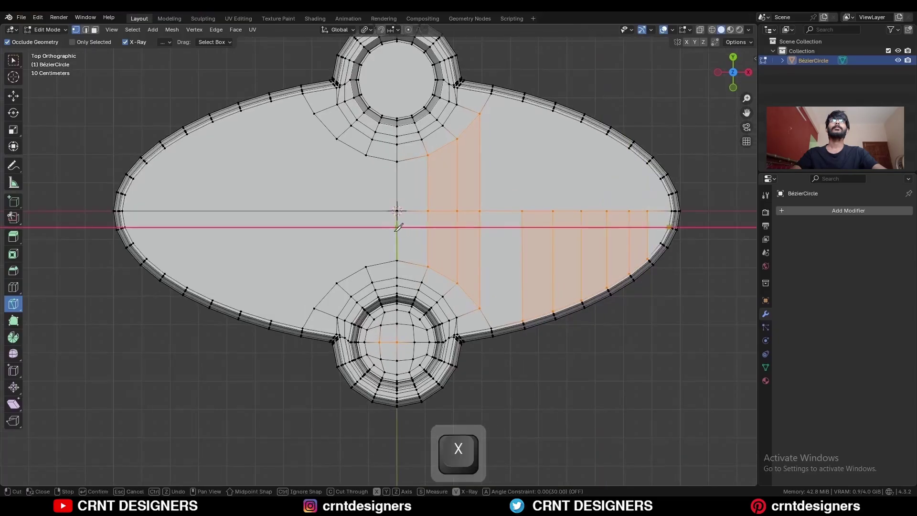
pyautogui.press('Escape')
# Knife-cut a curve just inside the front +X rim, from the lug arc's outer vertex to the centre line near the tip
pyautogui.click(480, 308)
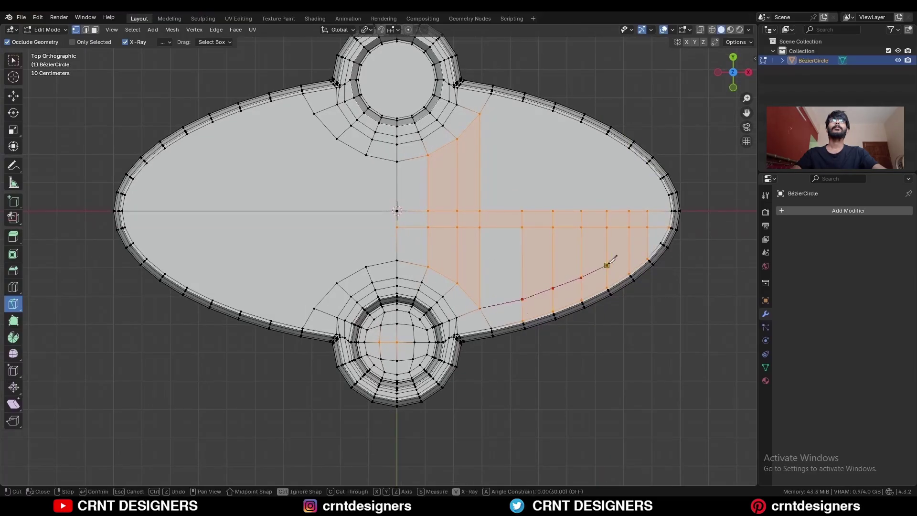
pyautogui.press('space')
pyautogui.keyDown('shift'); pyautogui.moveTo(640, 238); pyautogui.dragTo(552, 258, button='middle'); pyautogui.keyUp('shift')
pyautogui.scroll(2, 551, 258)
pyautogui.click(577, 279)
pyautogui.click(597, 256)
pyautogui.click(602, 230)
pyautogui.press('space')
# Slide the curved cut's vertices near the lid's +X tip along their edges to even its distance from the rim
pyautogui.keyDown('shift'); pyautogui.moveTo(595, 277); pyautogui.dragTo(502, 233, button='middle'); pyautogui.keyUp('shift')
pyautogui.click(483, 237)
pyautogui.press('g')
pyautogui.press('g')
pyautogui.click(487, 240)
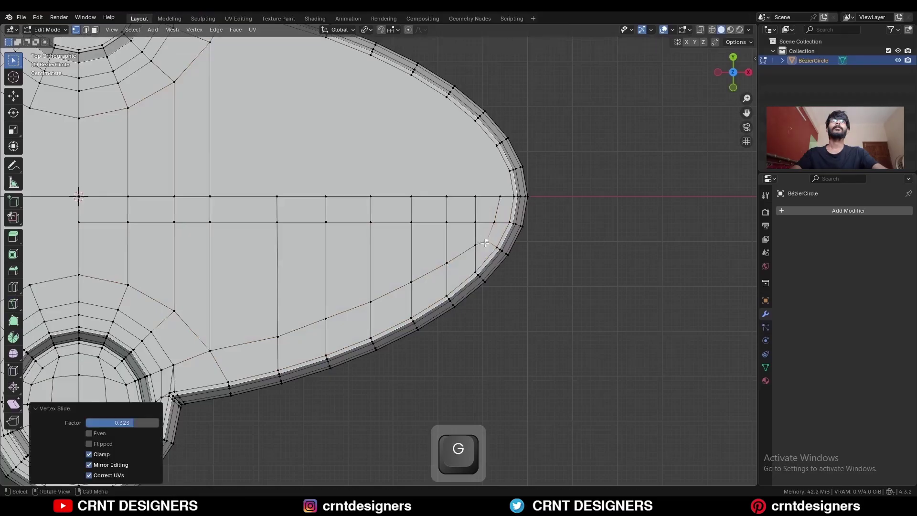
pyautogui.click(475, 245)
pyautogui.press('g')
pyautogui.press('g')
pyautogui.click(475, 251)
# Slide the curved cut's remaining vertices along their edges towards the rim to smooth its flow from lug to tip
pyautogui.click(447, 262)
pyautogui.press('g')
pyautogui.click(278, 337)
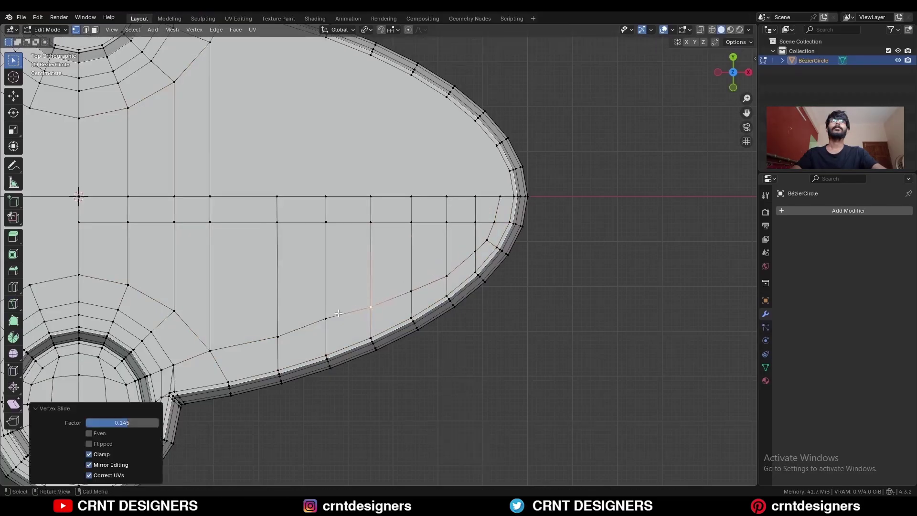
pyautogui.press('g')
pyautogui.press('g')
pyautogui.click(287, 333)
pyautogui.click(375, 307)
pyautogui.press('g')
pyautogui.press('g')
pyautogui.click(376, 310)
pyautogui.click(414, 291)
pyautogui.press('g')
pyautogui.press('g')
pyautogui.click(418, 292)
pyautogui.click(451, 274)
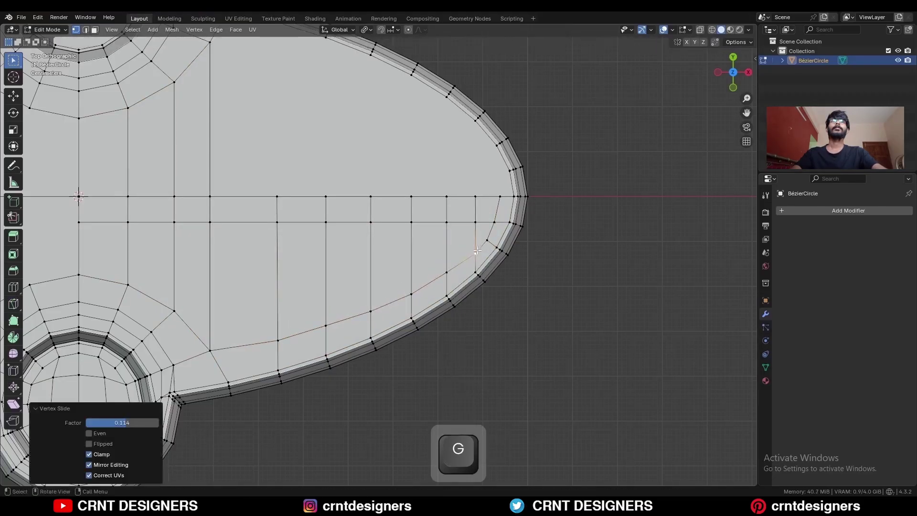
# Symmetrize the whole mesh along Y to copy the front half's lid cuts and recess grid to the back half
pyautogui.click(520, 164)
pyautogui.keyDown('ctrl'); pyautogui.moveTo(507, 172); pyautogui.dragTo(483, 206, button='middle'); pyautogui.keyUp('ctrl')
pyautogui.keyDown('shift'); pyautogui.moveTo(430, 215); pyautogui.dragTo(471, 189, button='middle'); pyautogui.keyUp('shift')
pyautogui.press('a')
pyautogui.keyDown('shift'); pyautogui.moveTo(358, 185); pyautogui.dragTo(490, 192, button='middle'); pyautogui.keyUp('shift')
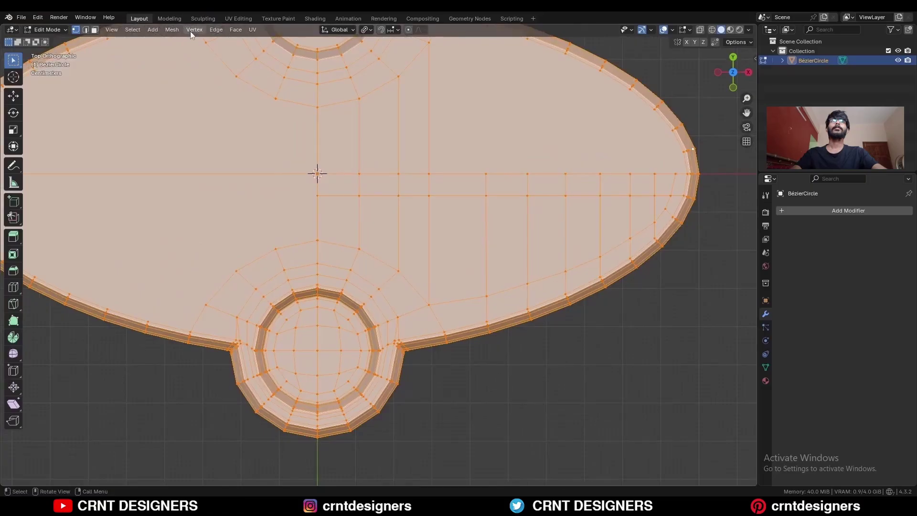
pyautogui.click(172, 30)
pyautogui.click(210, 168)
# Symmetrize the whole mesh along X to copy the +X half's lid topology to the -X half
pyautogui.press('Home')
pyautogui.press('a')
pyautogui.click(173, 30)
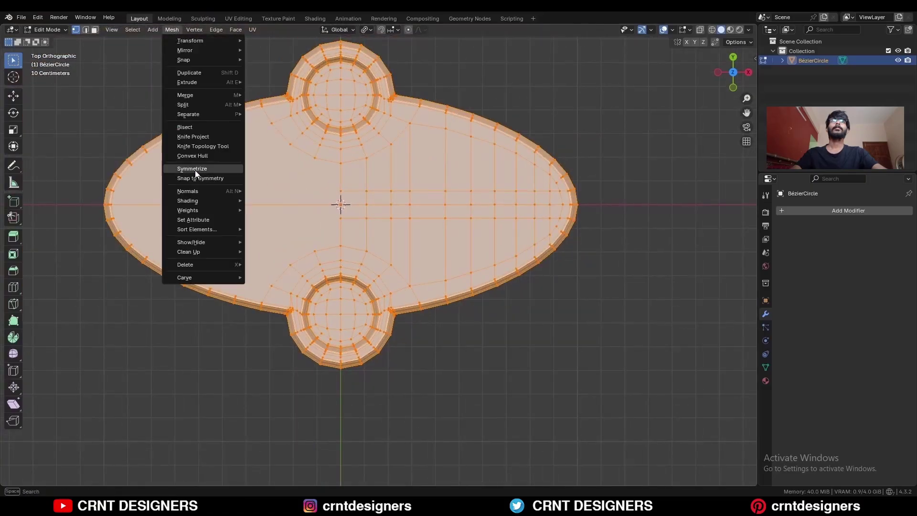
pyautogui.click(196, 170)
pyautogui.click(114, 411)
pyautogui.click(121, 337)
# Select the container's bottom faces and inset them twice, the first time by about 0.028 m
pyautogui.keyDown('ctrl'); pyautogui.moveTo(488, 296); pyautogui.dragTo(507, 354, button='middle'); pyautogui.keyUp('ctrl')
pyautogui.moveTo(506, 354); pyautogui.dragTo(485, 239, button='middle')
pyautogui.keyDown('shift'); pyautogui.moveTo(523, 390); pyautogui.dragTo(497, 262, button='middle'); pyautogui.keyUp('shift')
pyautogui.press('2')
pyautogui.moveTo(510, 295); pyautogui.dragTo(501, 234, button='middle')
pyautogui.press('3')
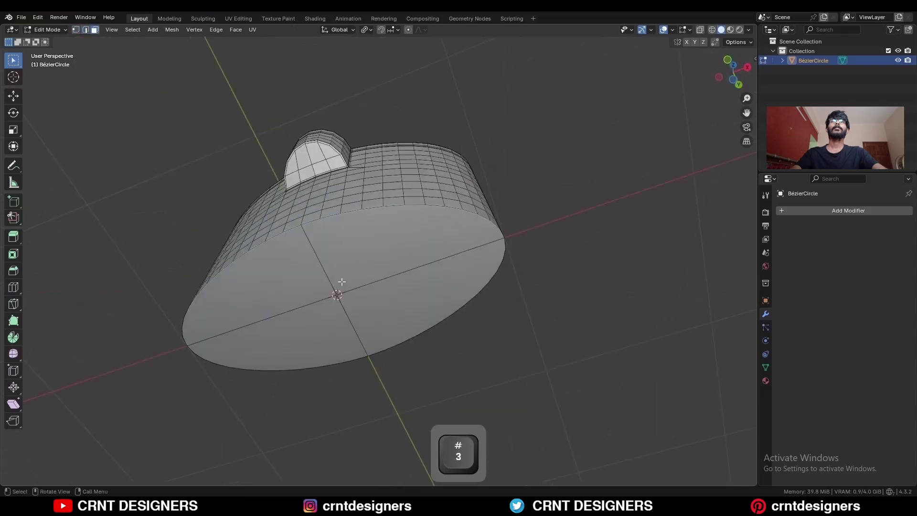
pyautogui.moveTo(343, 281); pyautogui.dragTo(327, 313)
pyautogui.press('i')
pyautogui.click(540, 236)
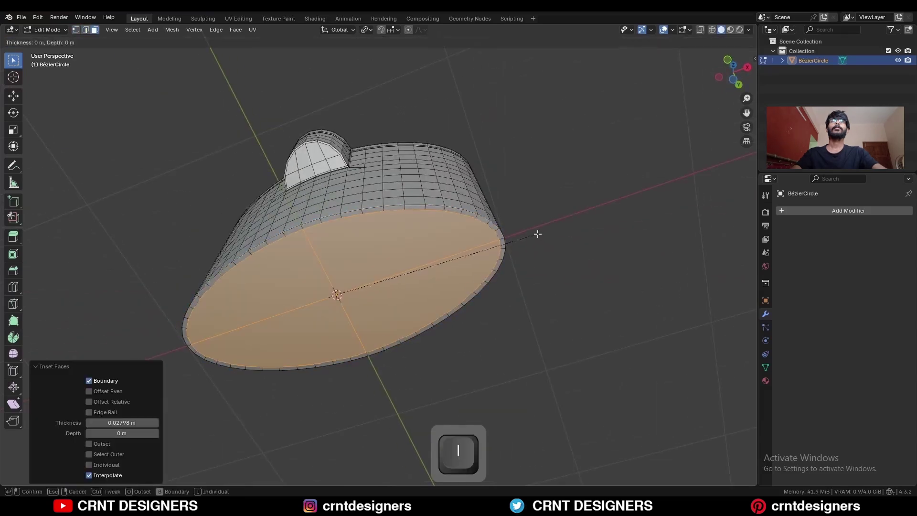
pyautogui.press('i')
pyautogui.click(534, 237)
# Replace the inner bottom faces with a Grid Fill using span 12, offset 6 and Simple Blending
pyautogui.press('x')
pyautogui.click(533, 237)
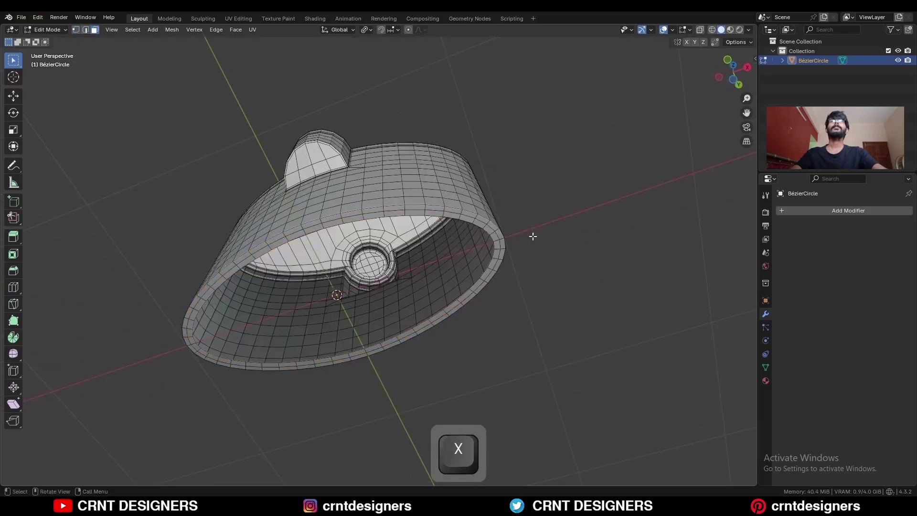
pyautogui.click(235, 30)
pyautogui.click(260, 140)
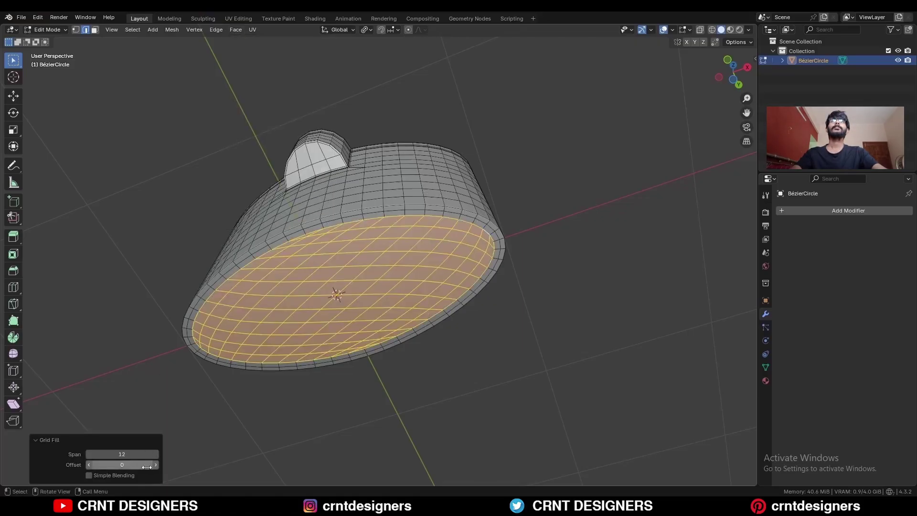
pyautogui.moveTo(129, 464); pyautogui.dragTo(146, 464)
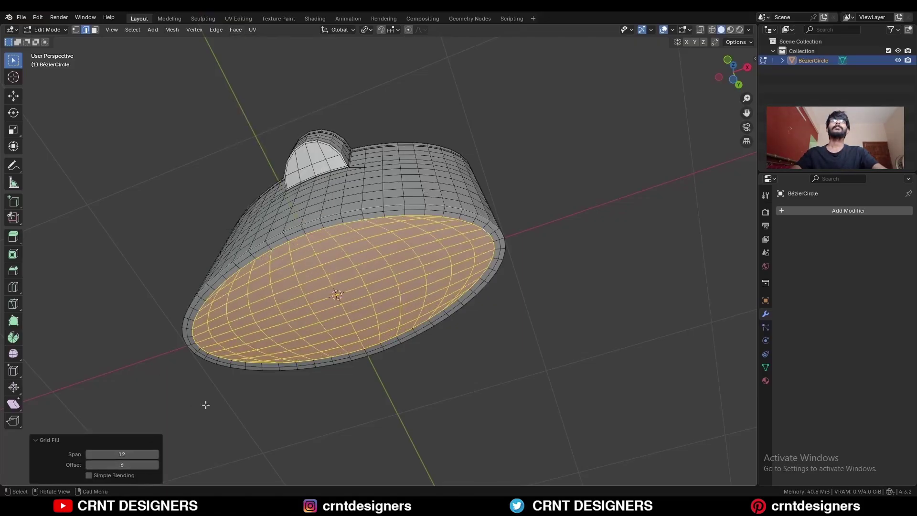
pyautogui.click(90, 476)
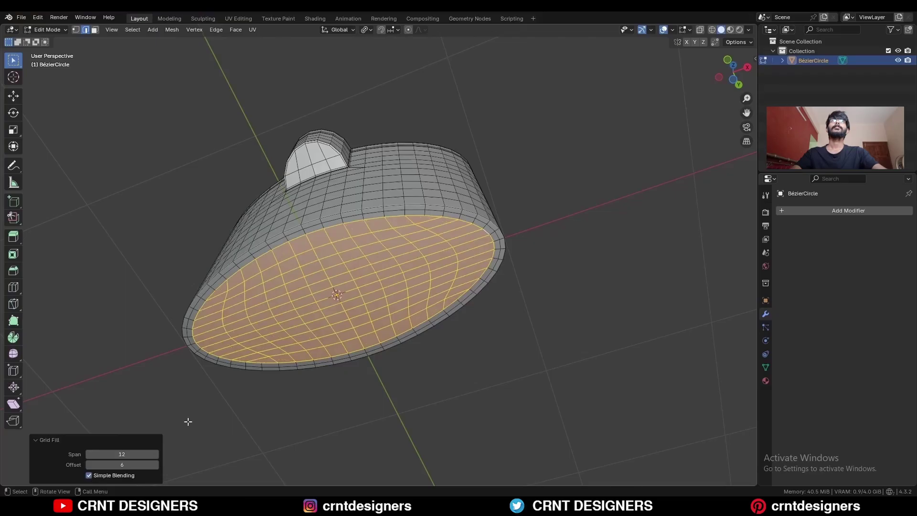
# Bevel the container's outer bottom edge loop about 0.015 m wide with two segments
pyautogui.click(516, 331)
pyautogui.moveTo(516, 332); pyautogui.dragTo(540, 375, button='middle')
pyautogui.keyDown('alt'); pyautogui.click(489, 264); pyautogui.keyUp('alt')
pyautogui.scroll(3, 504, 282)
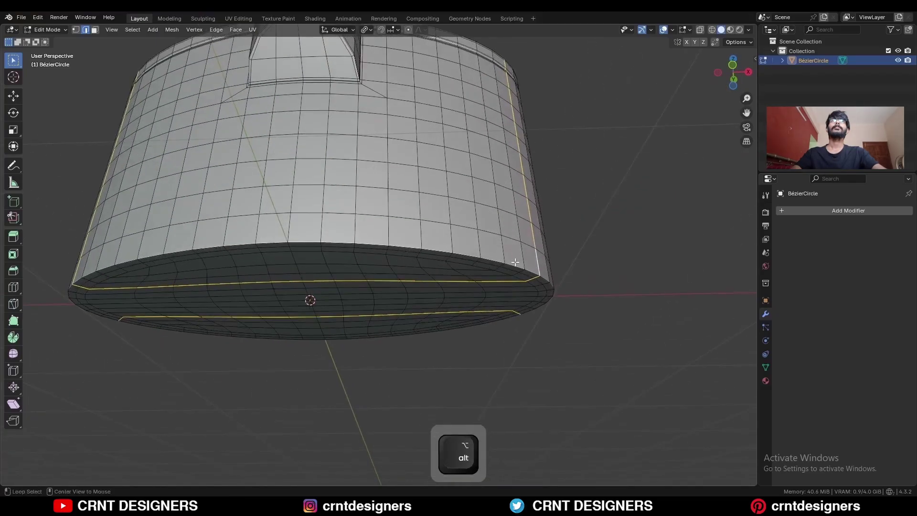
pyautogui.keyDown('alt'); pyautogui.click(554, 282); pyautogui.keyUp('alt')
pyautogui.hotkey('ctrl', 'b')
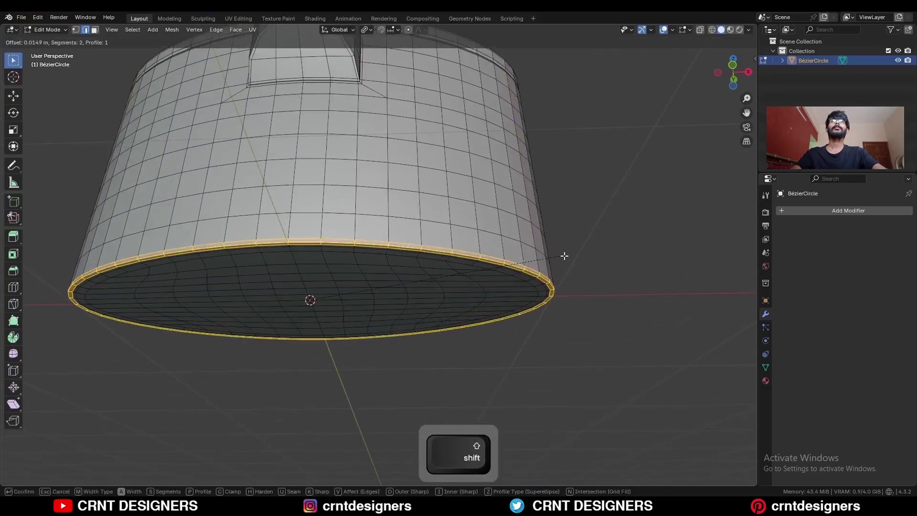
pyautogui.click(563, 254)
# Return to Object Mode and add a level 2 subdivision surface to the container
pyautogui.press('Tab')
pyautogui.moveTo(554, 201); pyautogui.dragTo(464, 354, button='middle')
pyautogui.keyDown('ctrl'); pyautogui.moveTo(458, 268); pyautogui.dragTo(457, 299, button='middle'); pyautogui.keyUp('ctrl')
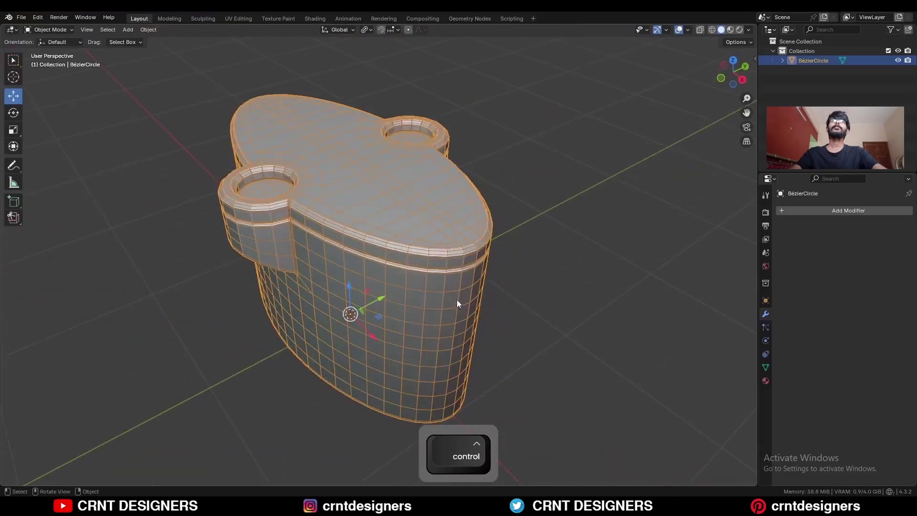
pyautogui.keyDown('shift'); pyautogui.moveTo(454, 250); pyautogui.dragTo(475, 270, button='middle'); pyautogui.keyUp('shift')
pyautogui.hotkey('ctrl', '2')
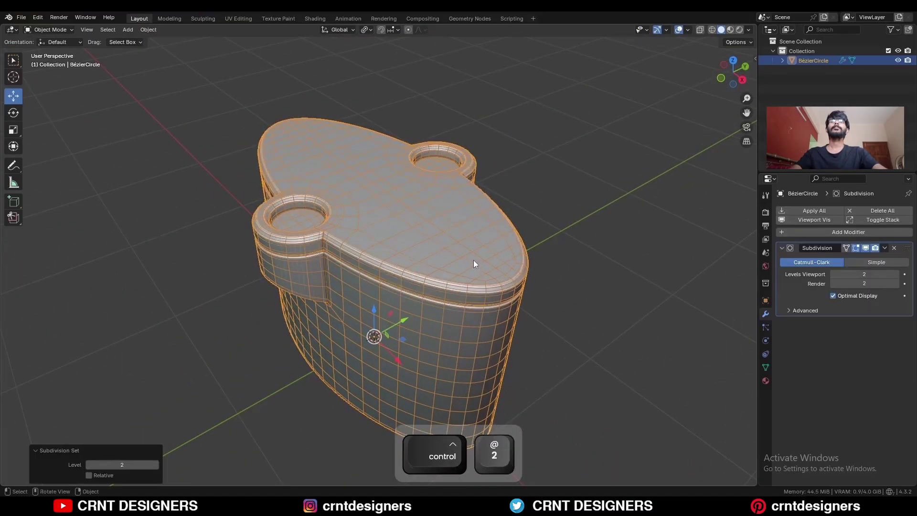
# Hide the viewport overlays, shade the container smooth and clear the selection
pyautogui.hotkey('alt', 'shift', 'z')
pyautogui.rightClick(389, 194)
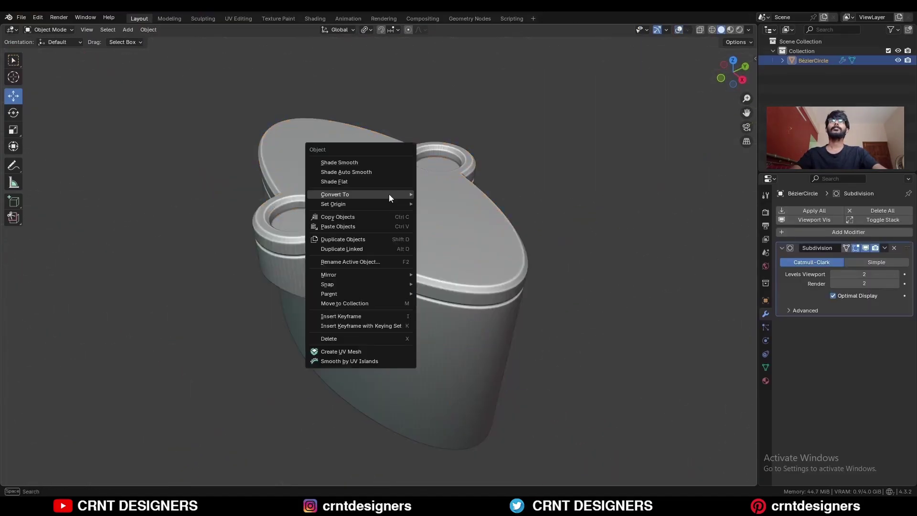
pyautogui.click(377, 164)
pyautogui.click(482, 182)
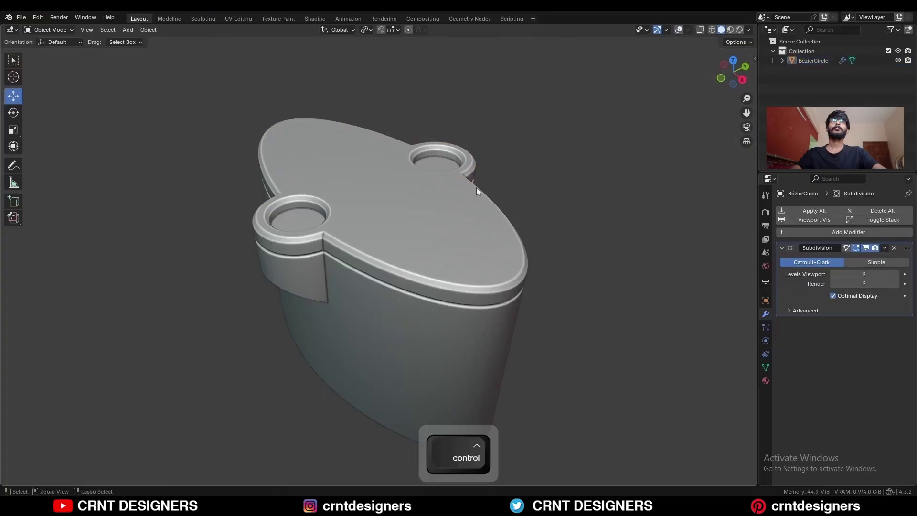
# Inspect the smoothed container from perspective, front, top and side views, with and without overlays
pyautogui.keyDown('ctrl'); pyautogui.moveTo(477, 187); pyautogui.dragTo(478, 243, button='middle'); pyautogui.keyUp('ctrl')
pyautogui.moveTo(451, 250); pyautogui.dragTo(711, 93, button='middle')
pyautogui.hotkey('alt', 'shift', 'z')
pyautogui.hotkey('alt', 'shift', 'z')
pyautogui.press('KP_1')
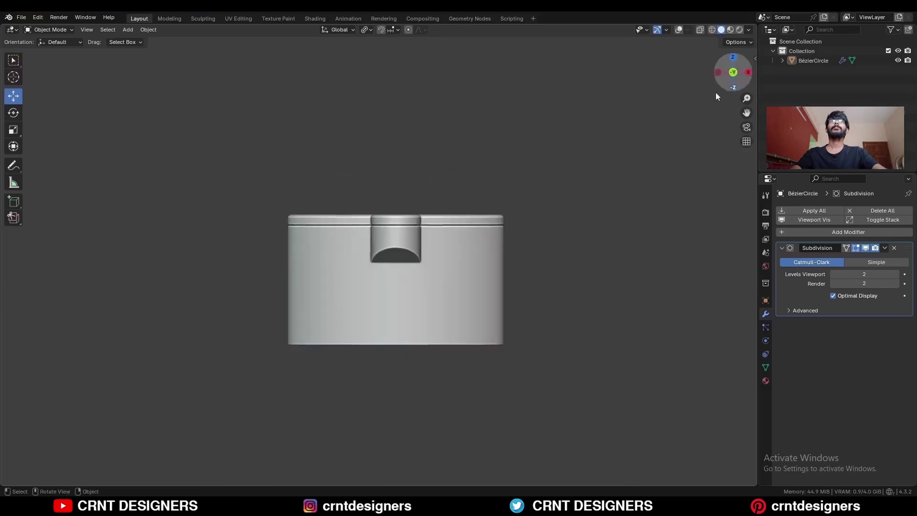
pyautogui.press('KP_7')
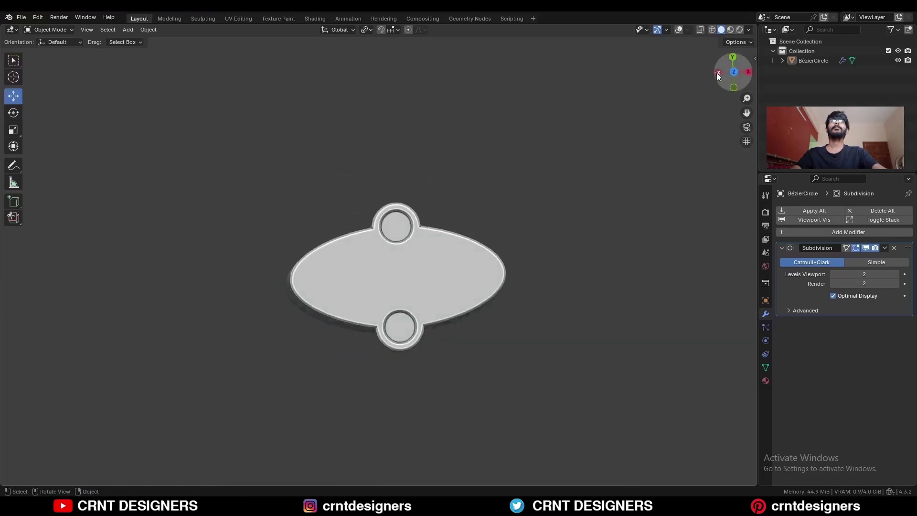
pyautogui.press('ctrl+KP_3')
pyautogui.moveTo(551, 232); pyautogui.dragTo(463, 253, button='middle')
pyautogui.hotkey('alt', 'shift', 'z')
pyautogui.hotkey('alt', 'shift', 'z')
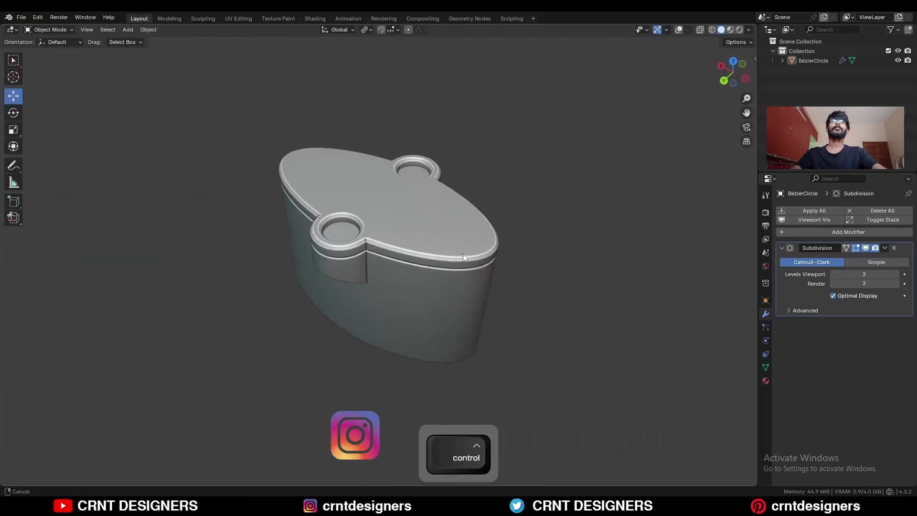